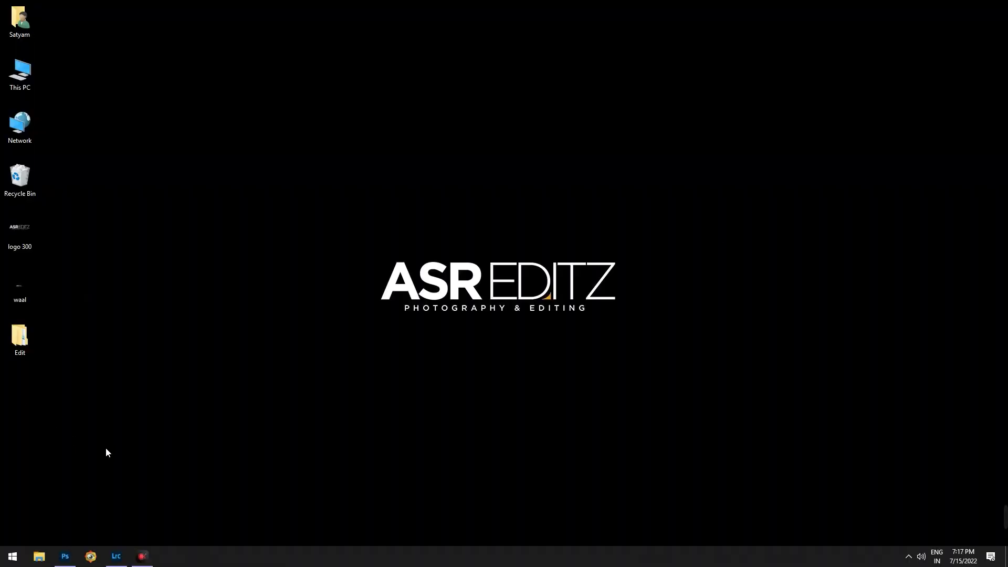
In Lightroom Classic, compare the dark and bright stage photos and settle on PM_08562
click(113, 558)
key(Left)
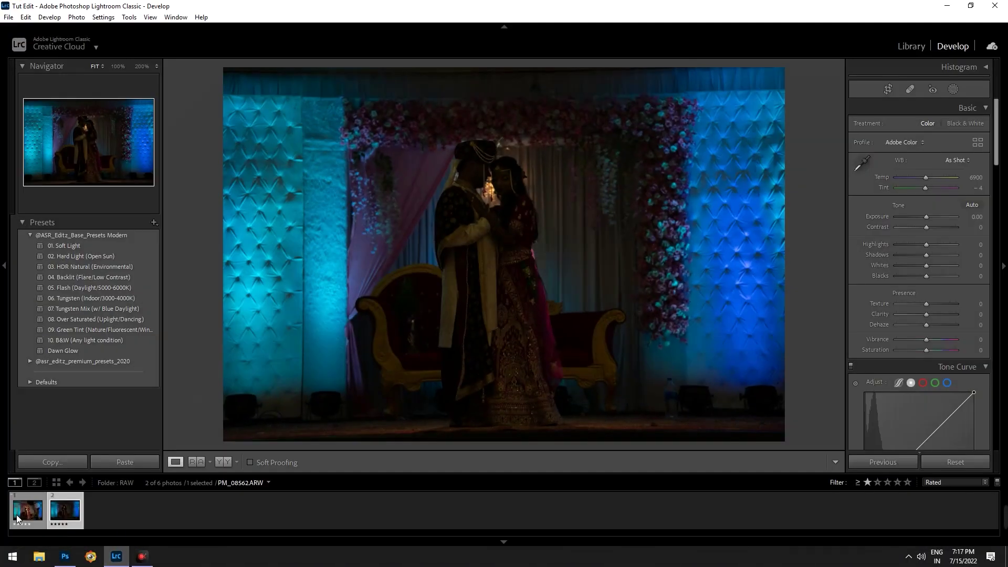
key(Right)
key(Left)
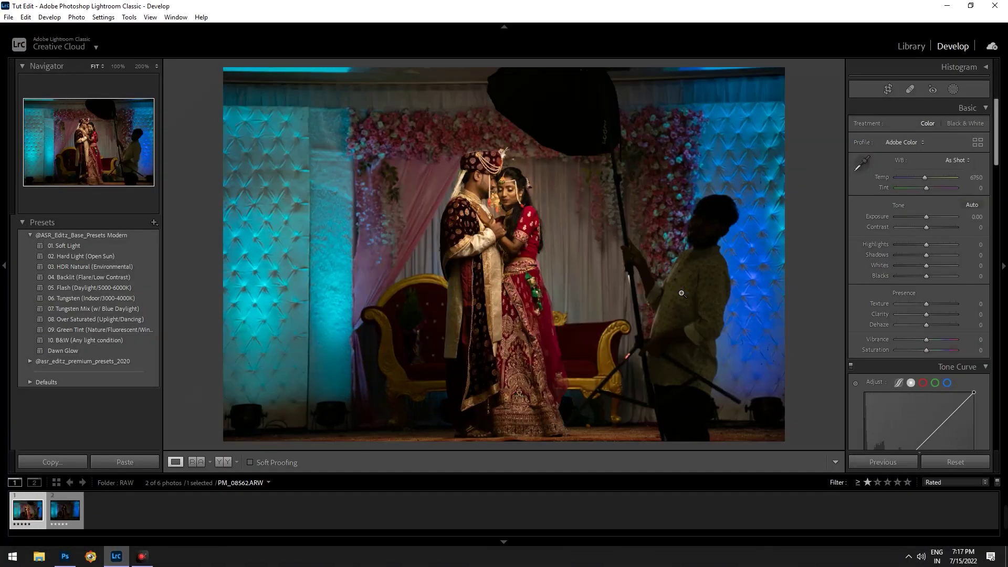
key(Right)
key(Left)
key(Right)
key(Left)
key(Right)
key(Left)
Sample a neutral spot near the bride's face for white balance, about Temp 4880, Tint −12
click(504, 190)
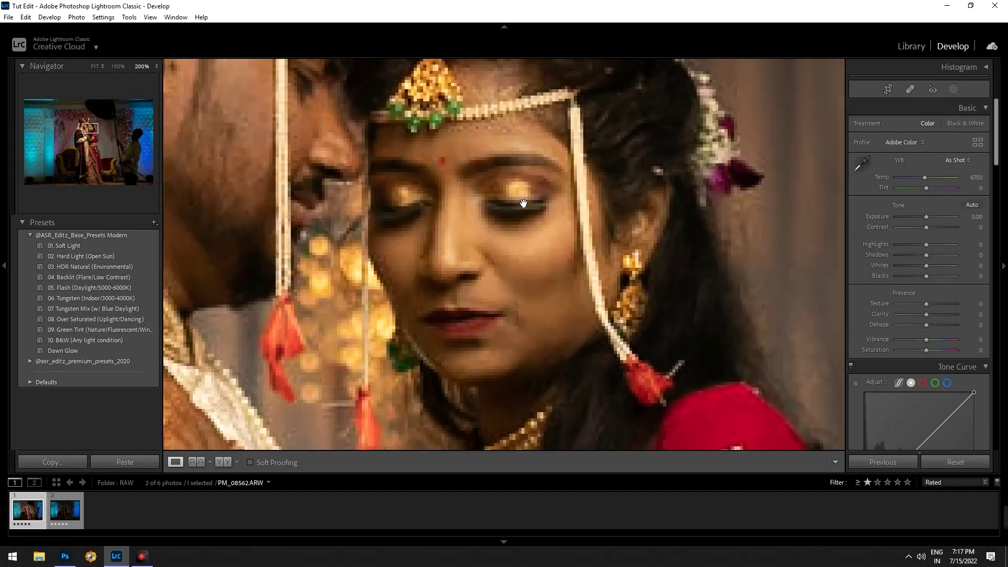
key(w)
click(538, 232)
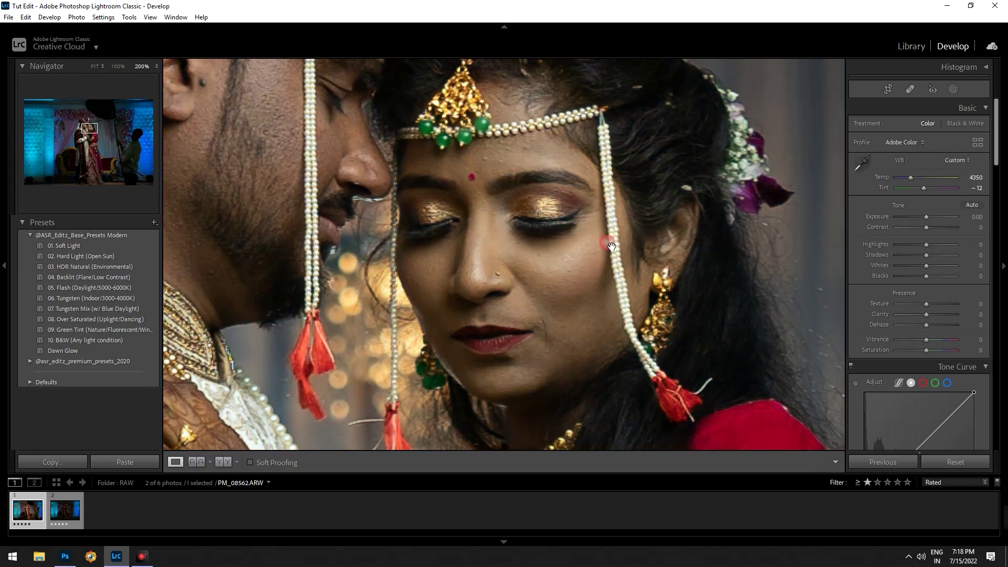
click(630, 228)
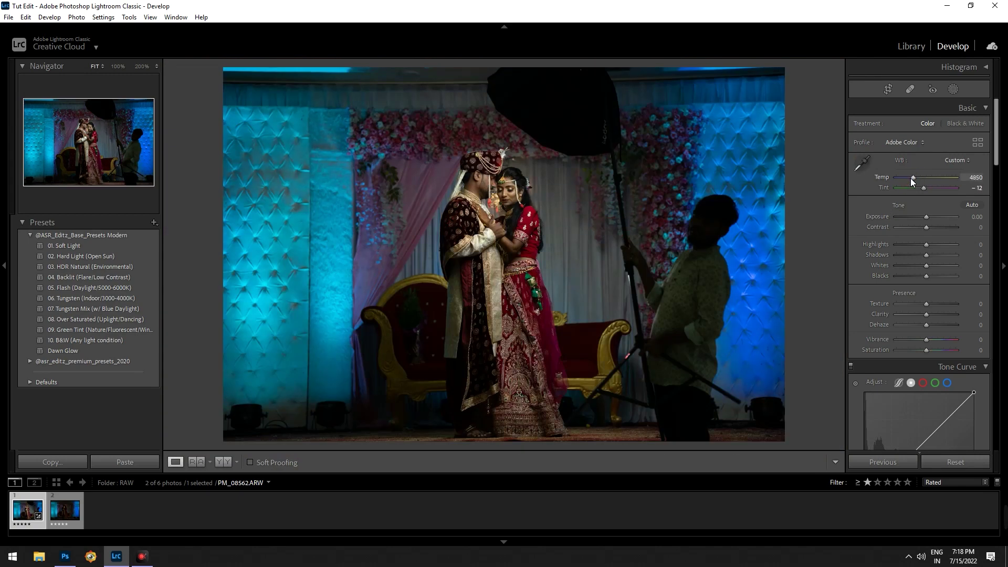
Set Basic to Exposure +1.05, Highlights −77, Shadows +60, Whites −33, Blacks −23, Vibrance +58
mouse_move(926, 244)
mouse_down()
mouse_move(918, 266)
mouse_move(937, 256)
mouse_move(923, 276)
mouse_up()
mouse_move(926, 216)
mouse_down()
mouse_move(935, 216)
mouse_move(902, 245)
mouse_move(920, 276)
mouse_move(944, 256)
mouse_up()
mouse_move(926, 339)
mouse_down()
mouse_move(943, 339)
mouse_move(921, 349)
mouse_up()
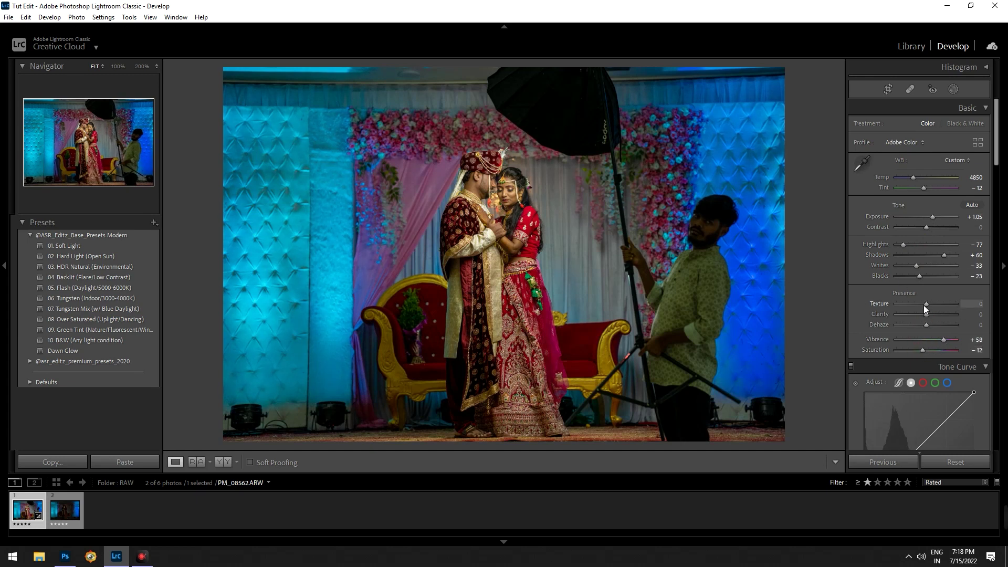
Enable Lens Profile Corrections and zoom in to check detail on the couple
scroll(912, 376, down, 5)
scroll(912, 375, down, 5)
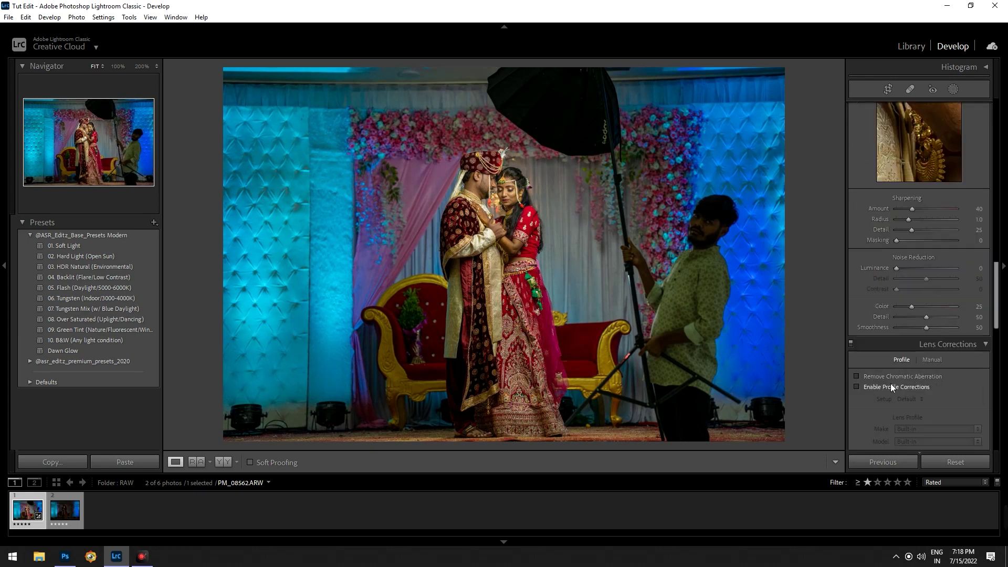
click(890, 386)
scroll(898, 266, up, 5)
scroll(898, 266, up, 5)
click(510, 189)
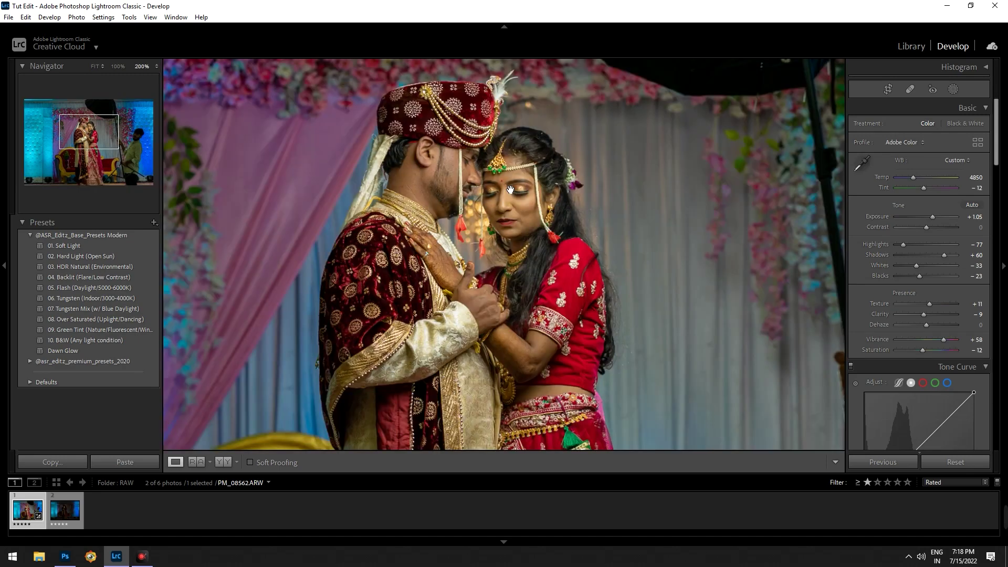
key(ctrl+minus)
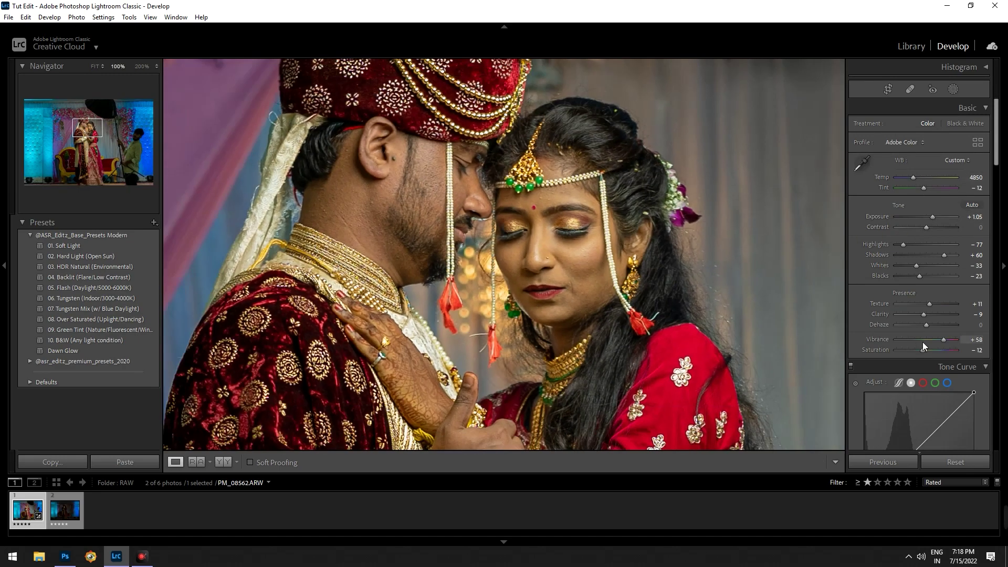
scroll(922, 341, down, 10)
Set HSL Orange hue to −8 and Orange luminance to +20, then compare with the original
scroll(924, 342, up, 2)
click(862, 185)
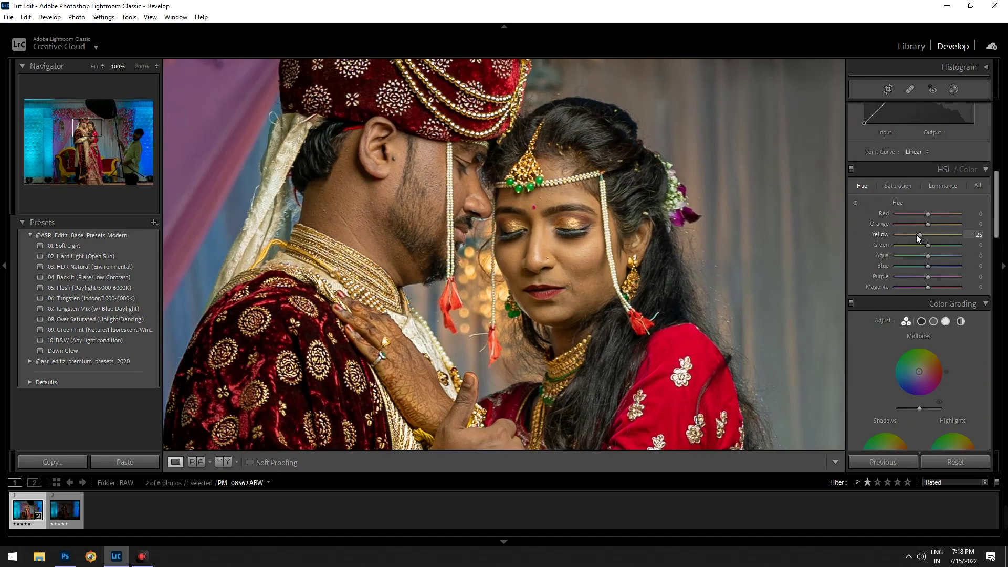
drag(924, 225, 922, 224)
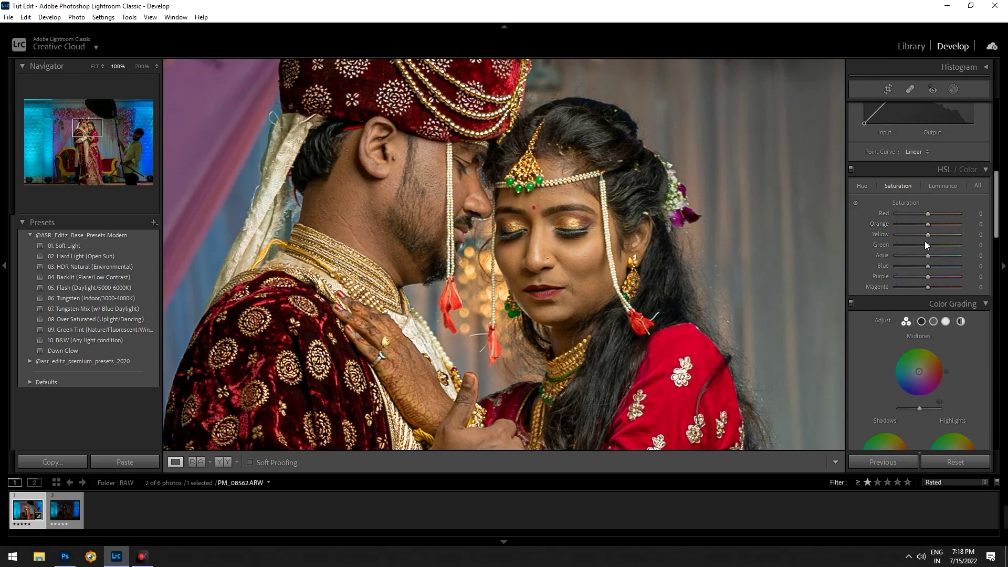
click(942, 185)
mouse_move(929, 224)
mouse_down()
mouse_move(925, 235)
mouse_move(940, 225)
mouse_move(929, 215)
mouse_up()
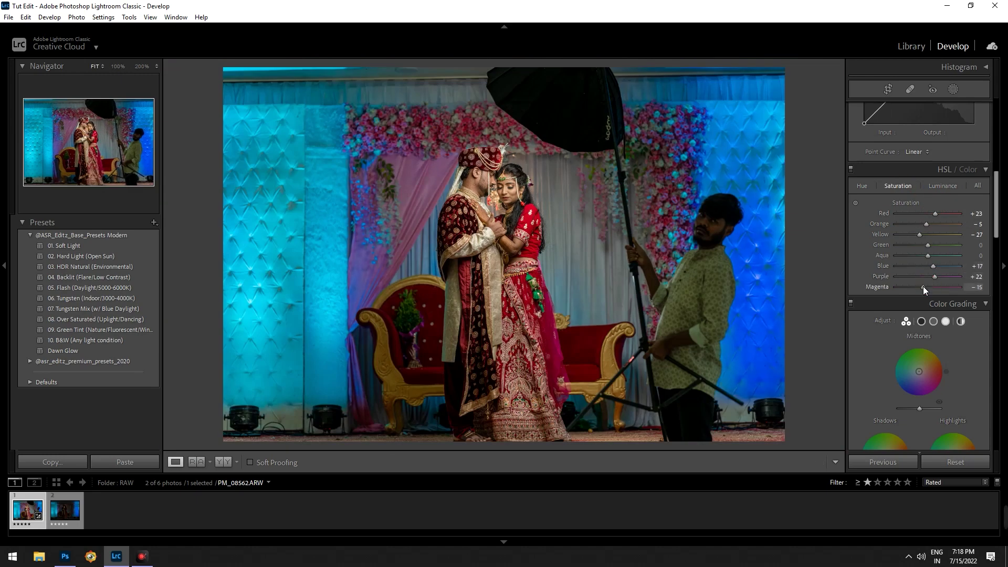
key(backslash)
key(backslash)
key(backslash)
key(backslash)
Add tone curve points at 63/60 and 187/198, comparing before and after
scroll(900, 294, up, 5)
drag(891, 380, 891, 382)
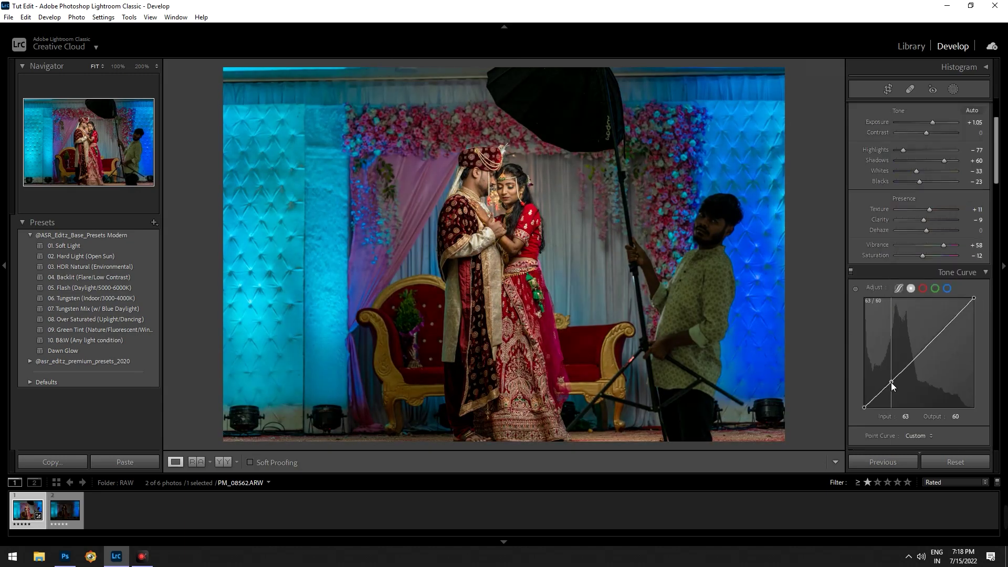
drag(948, 330, 945, 322)
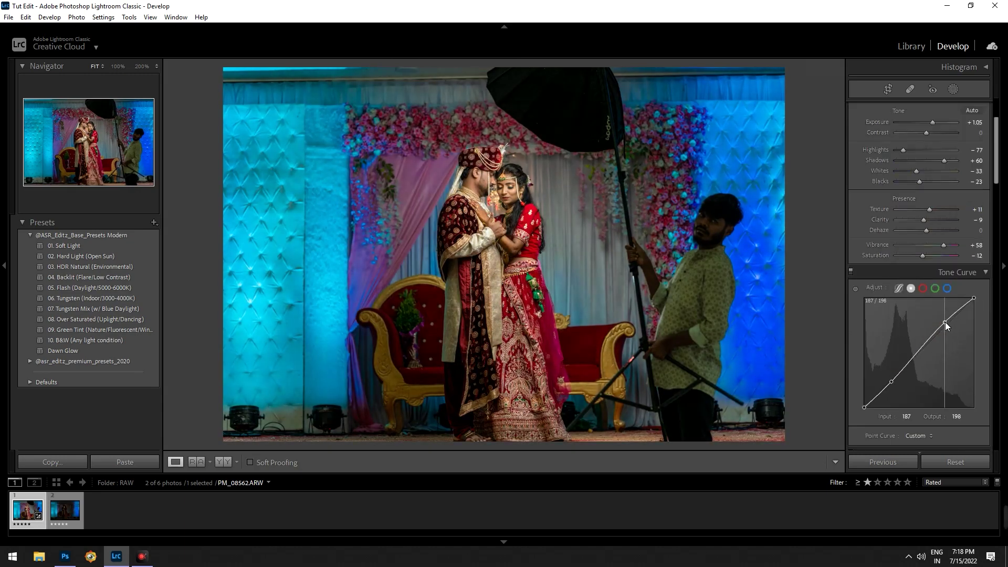
key(backslash)
key(backslash)
scroll(919, 339, up, 2)
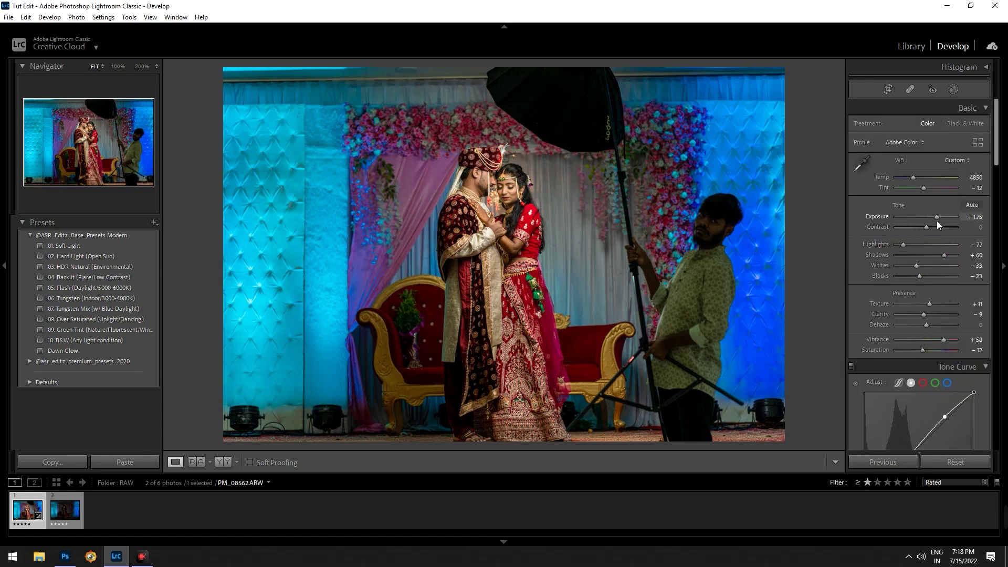
key(backslash)
key(backslash)
Set Basic Shadows to +61, Whites to −49 and Blacks to −12
mouse_move(945, 256)
mouse_down()
mouse_move(922, 275)
mouse_move(908, 266)
mouse_up()
drag(946, 255, 945, 255)
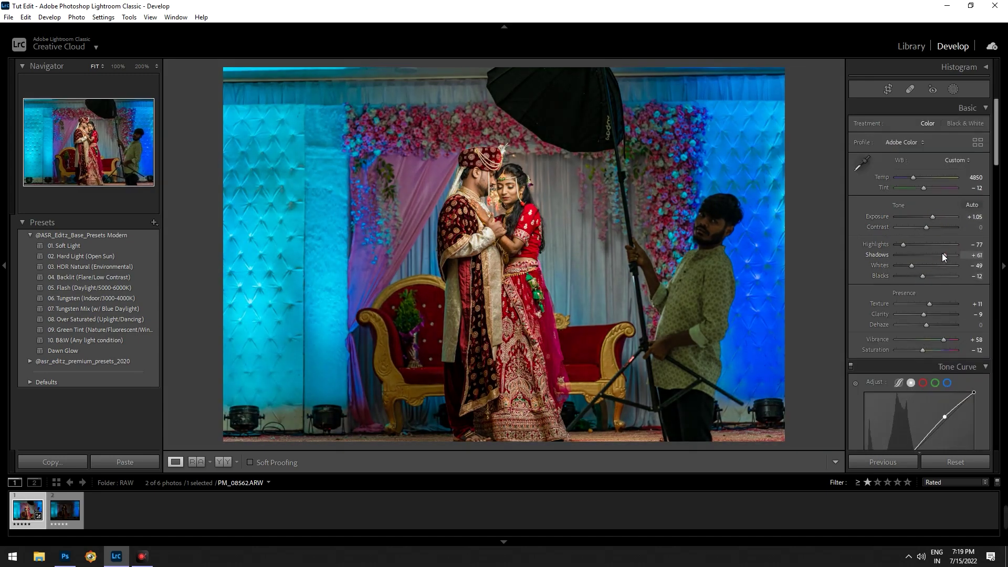
key(backslash)
key(backslash)
In Calibration, set Shadows Tint +14, Red Hue −21, Green Hue +14 and Blue Hue −18
click(930, 216)
scroll(873, 364, down, 10)
scroll(873, 364, down, 5)
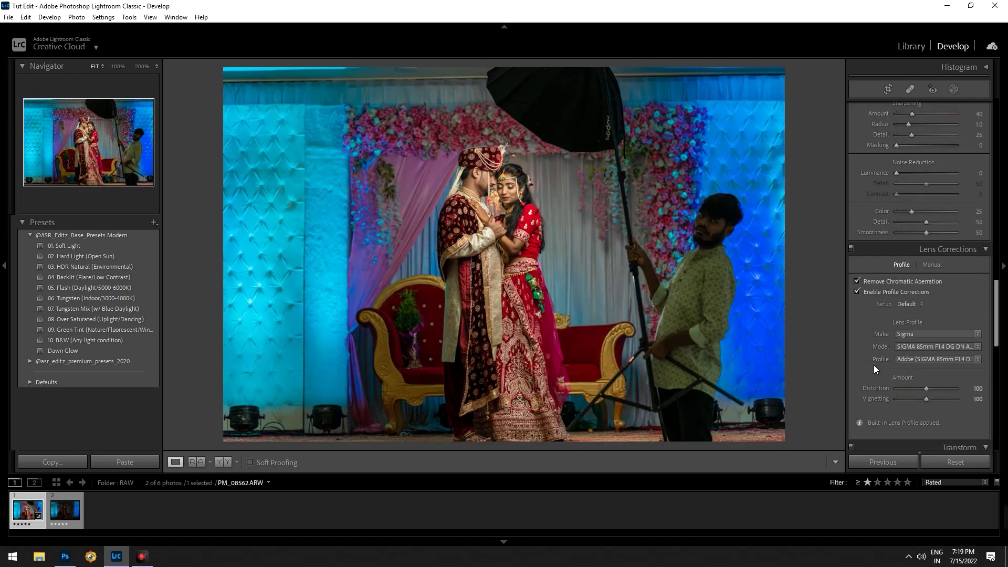
scroll(875, 362, down, 2)
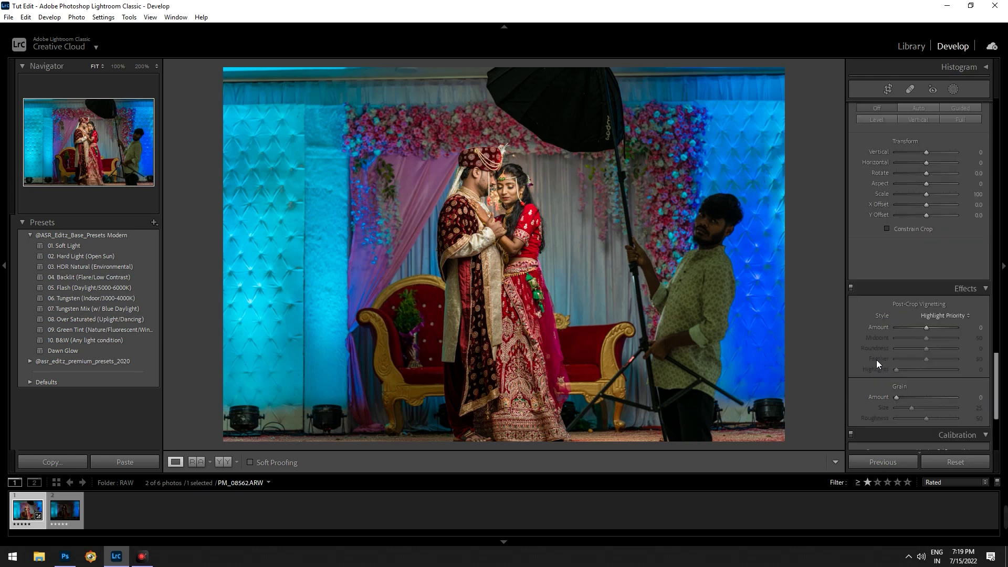
scroll(887, 346, down, 3)
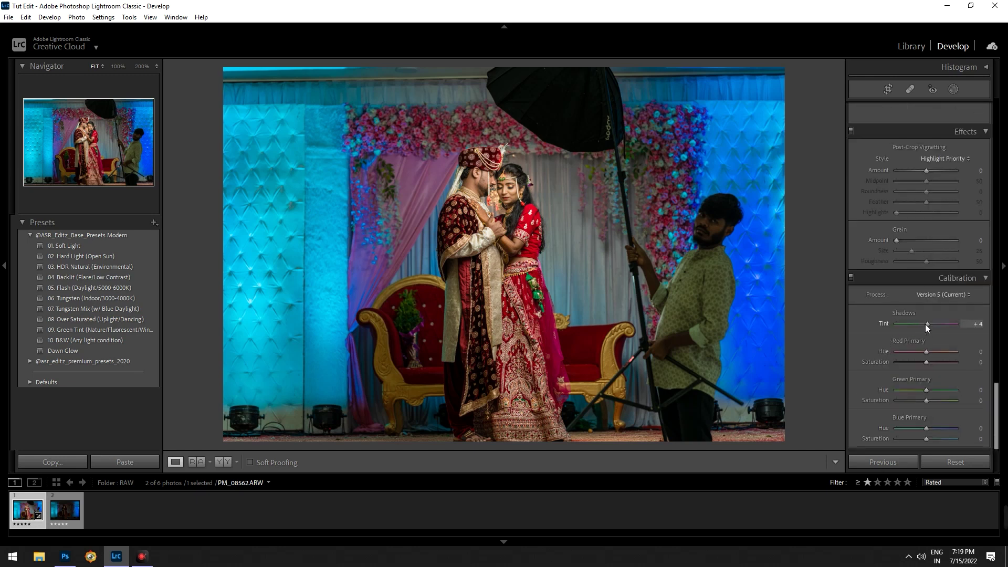
drag(925, 324, 916, 348)
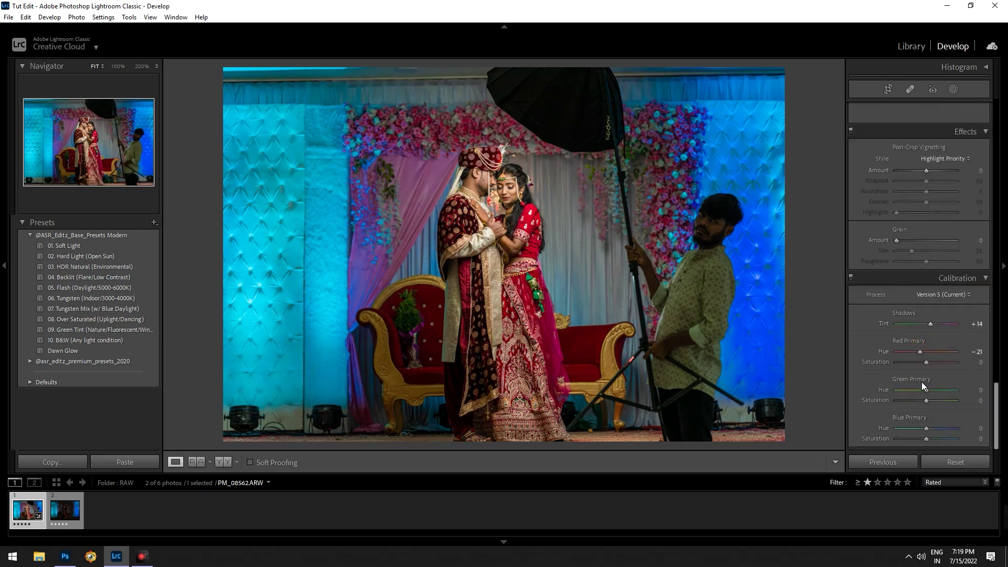
mouse_move(934, 392)
mouse_down()
mouse_move(921, 393)
mouse_move(930, 393)
mouse_up()
drag(925, 428, 921, 428)
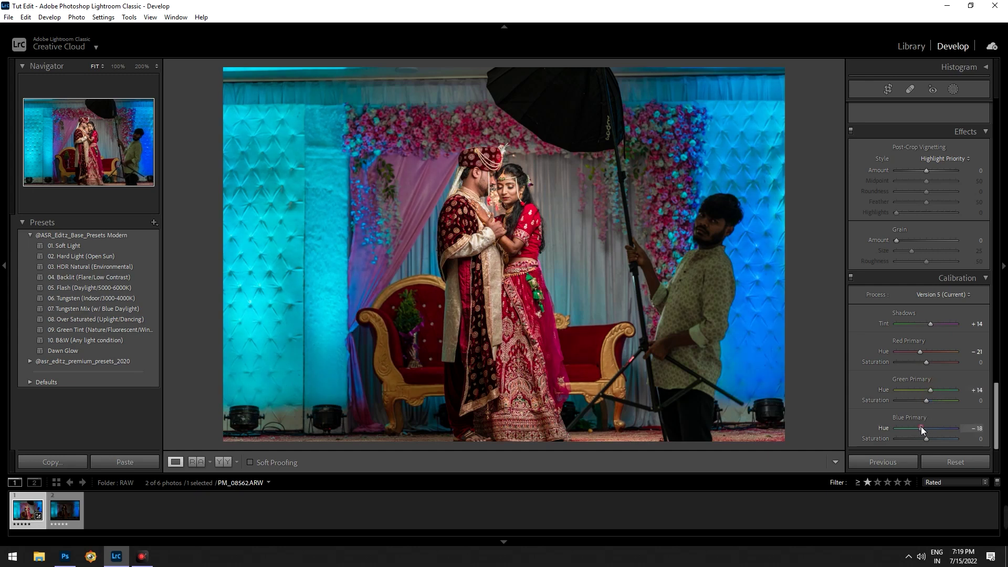
scroll(911, 409, up, 5)
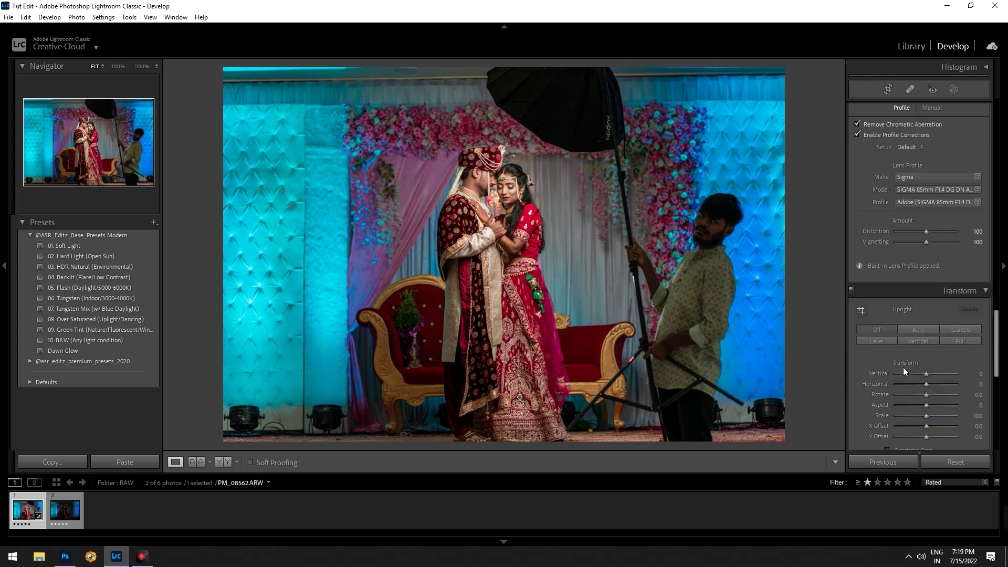
scroll(903, 367, up, 5)
Use the targeted HSL saturation tool to ease the blue backdrop to −4
scroll(882, 346, up, 5)
click(854, 330)
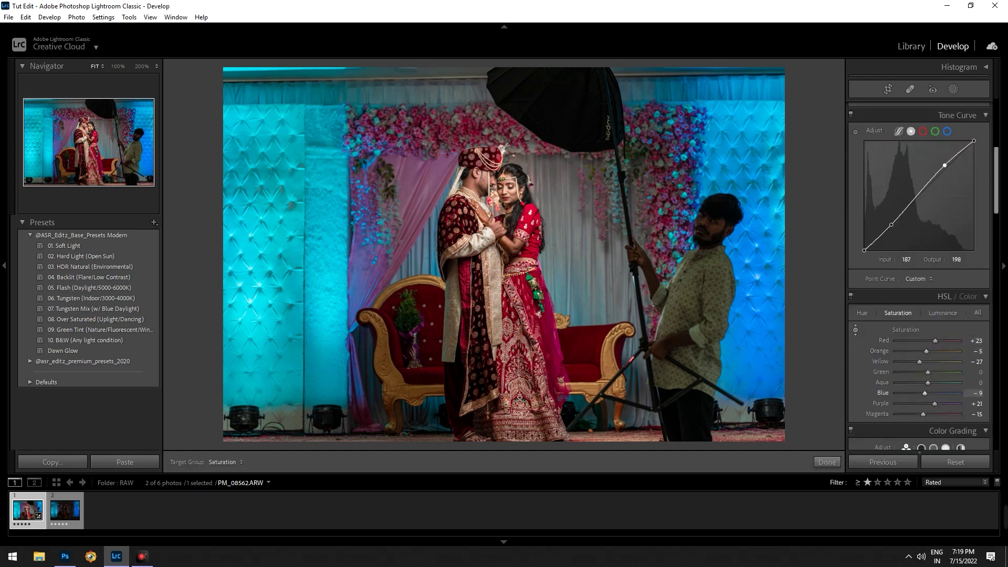
drag(765, 336, 765, 324)
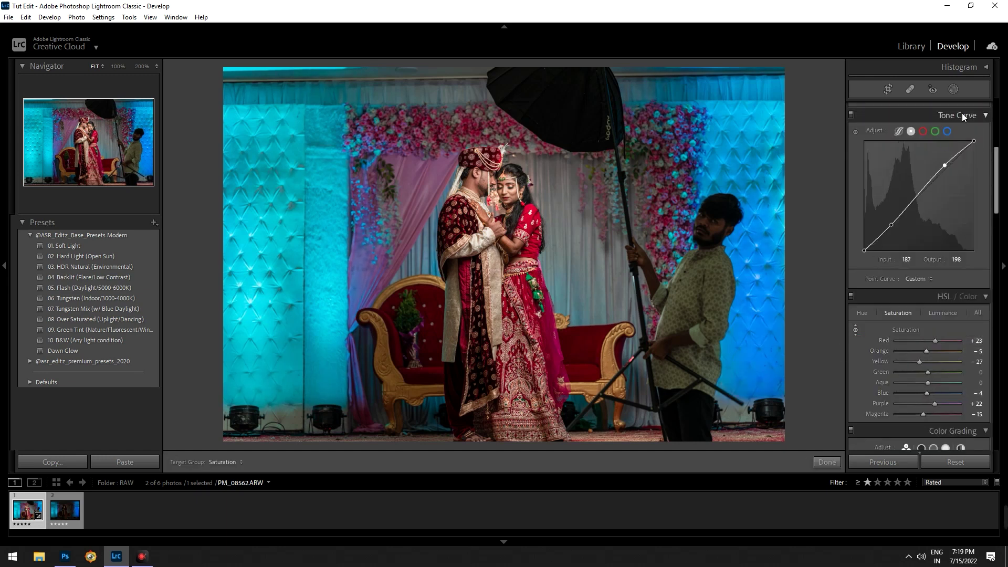
Adjust luminance on the photo with the targeted tool, reaching Orange +42 and Blue +10
click(855, 332)
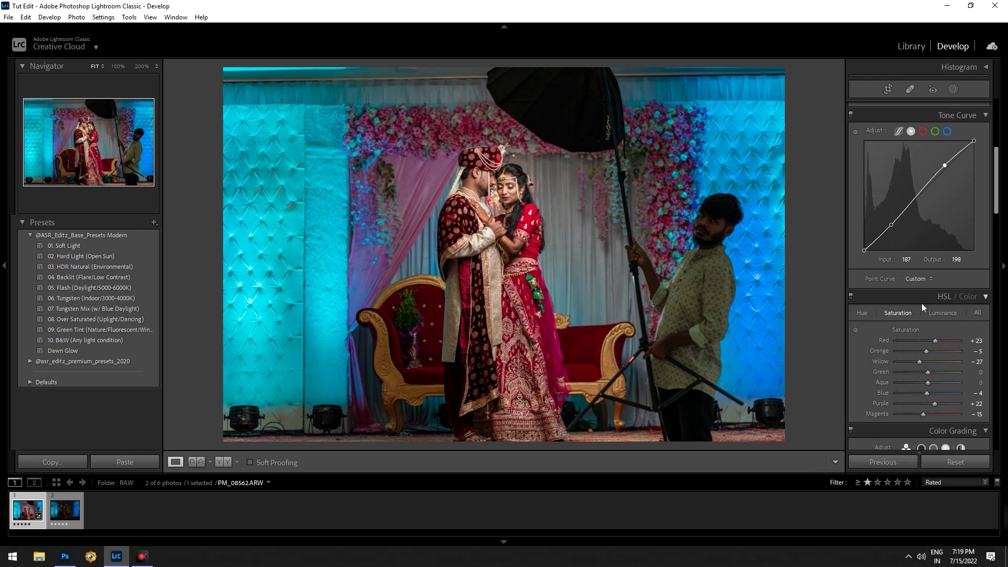
click(943, 313)
click(855, 329)
mouse_move(770, 334)
mouse_down()
mouse_move(770, 347)
mouse_move(771, 315)
mouse_up()
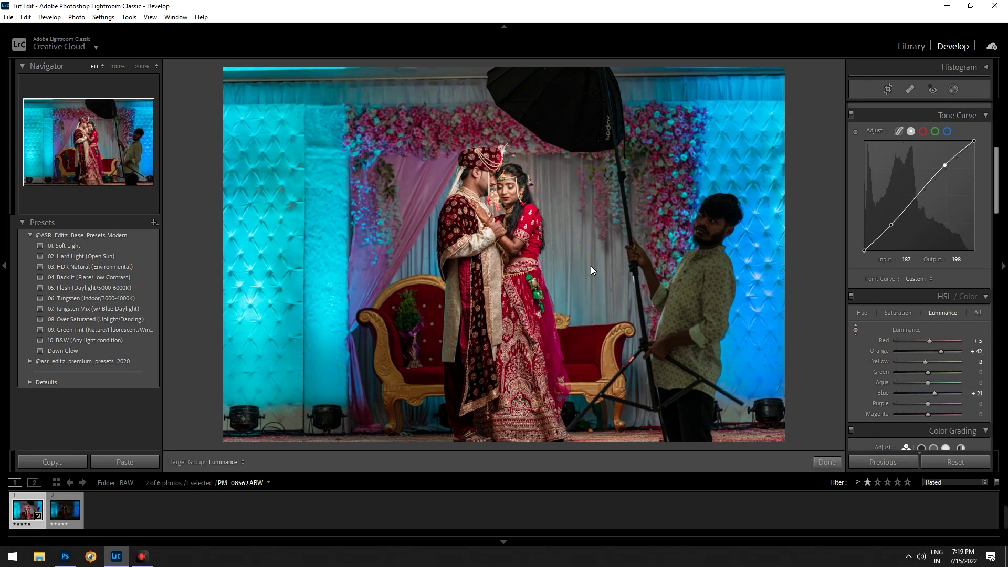
drag(591, 270, 592, 283)
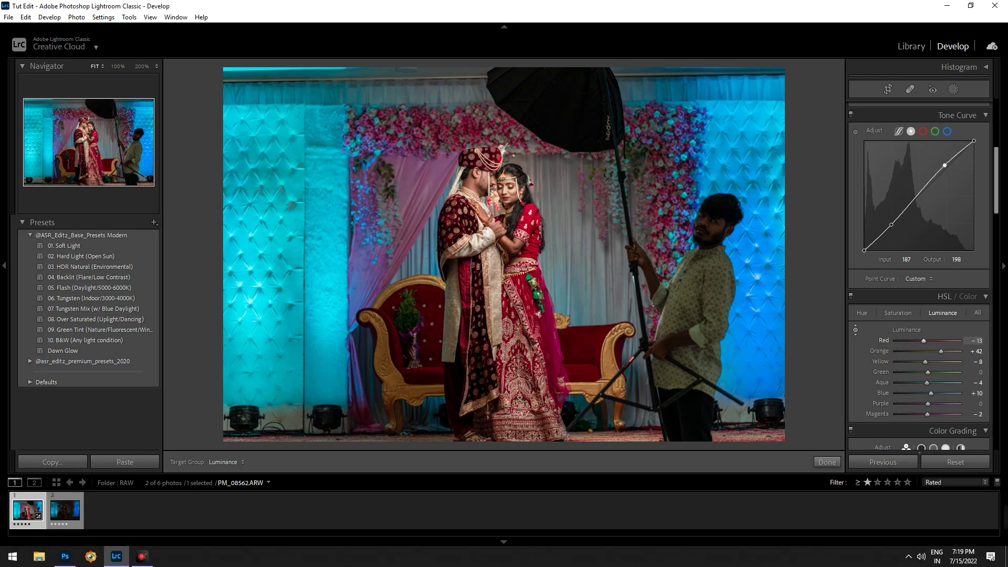
Copy the develop settings from the edited photo PM_08562
click(953, 90)
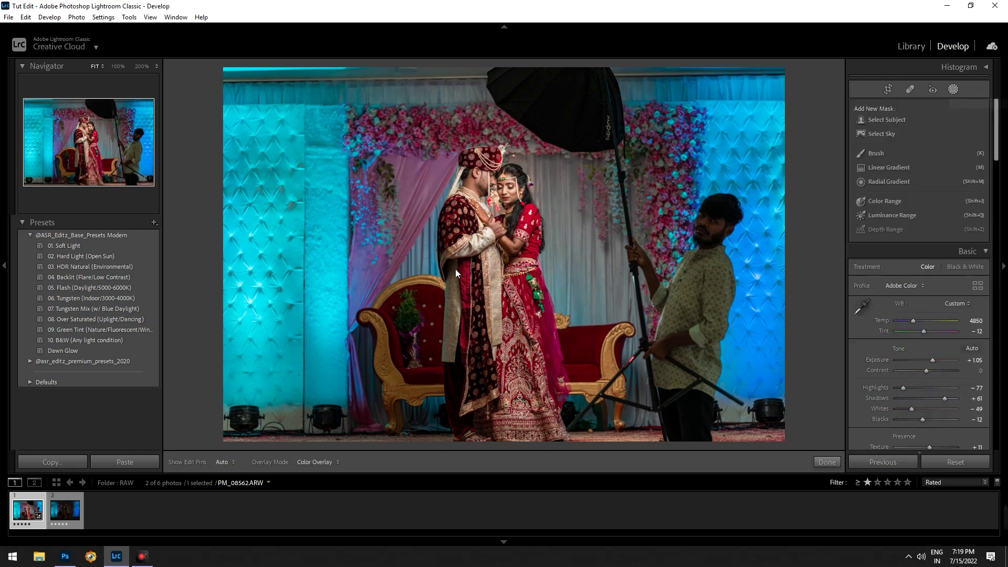
click(954, 91)
click(64, 512)
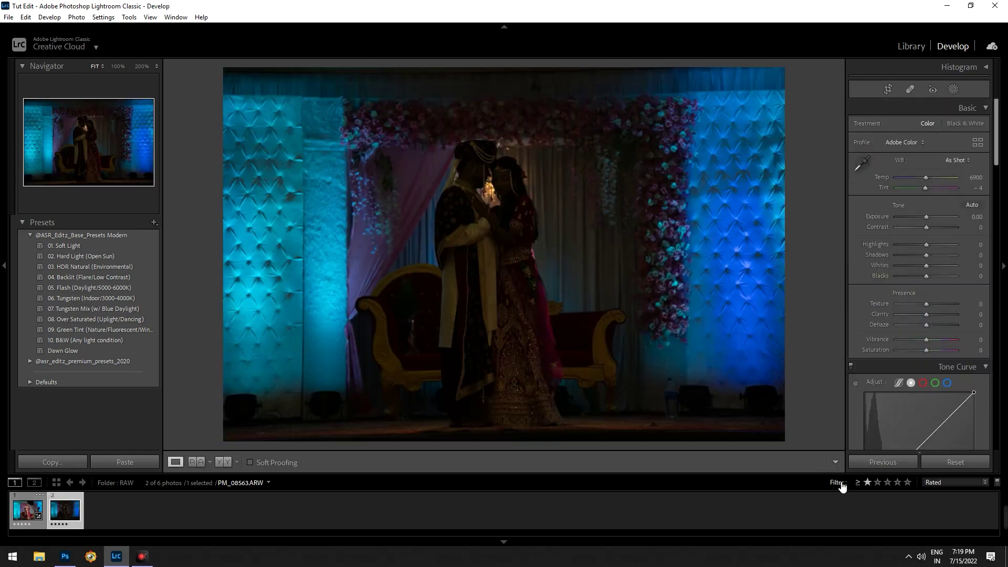
click(23, 514)
right_click(24, 513)
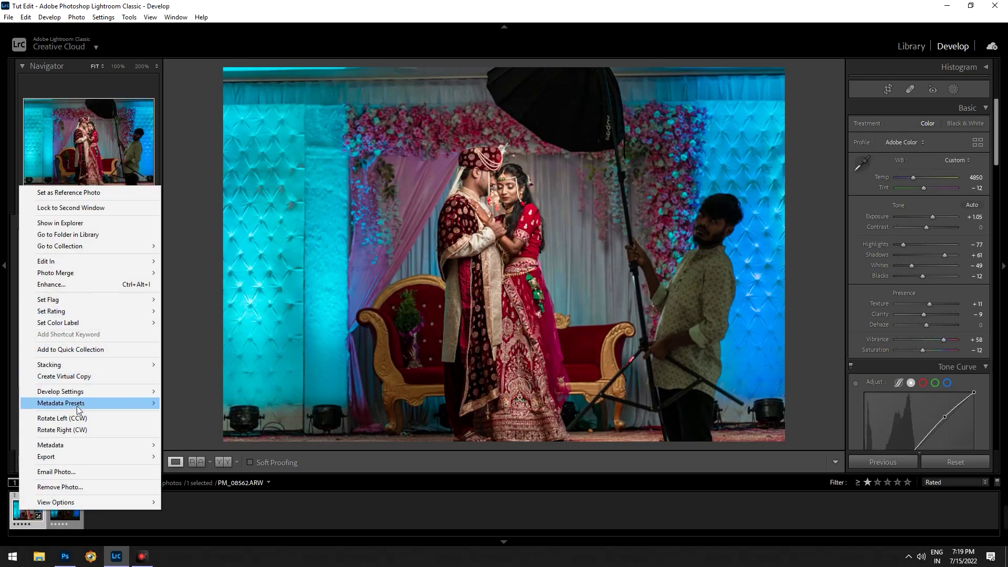
click(198, 433)
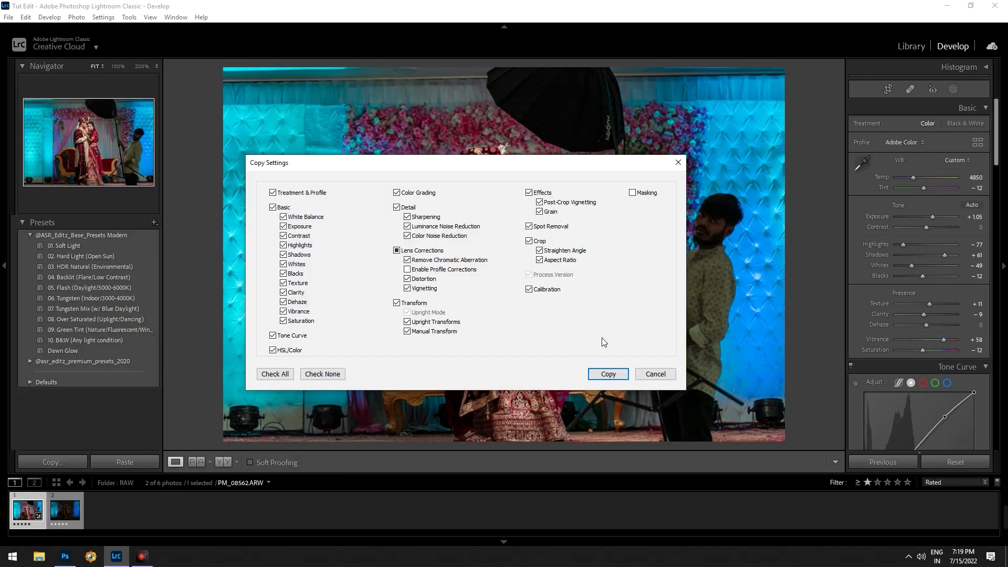
click(608, 374)
Paste the copied develop settings onto the dark photo PM_08563
click(62, 511)
right_click(63, 512)
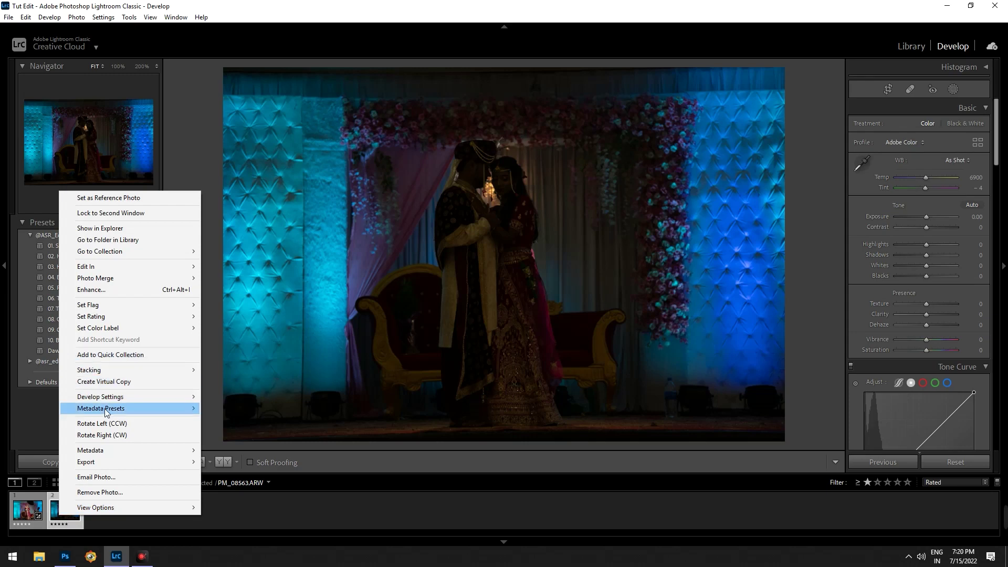
click(262, 450)
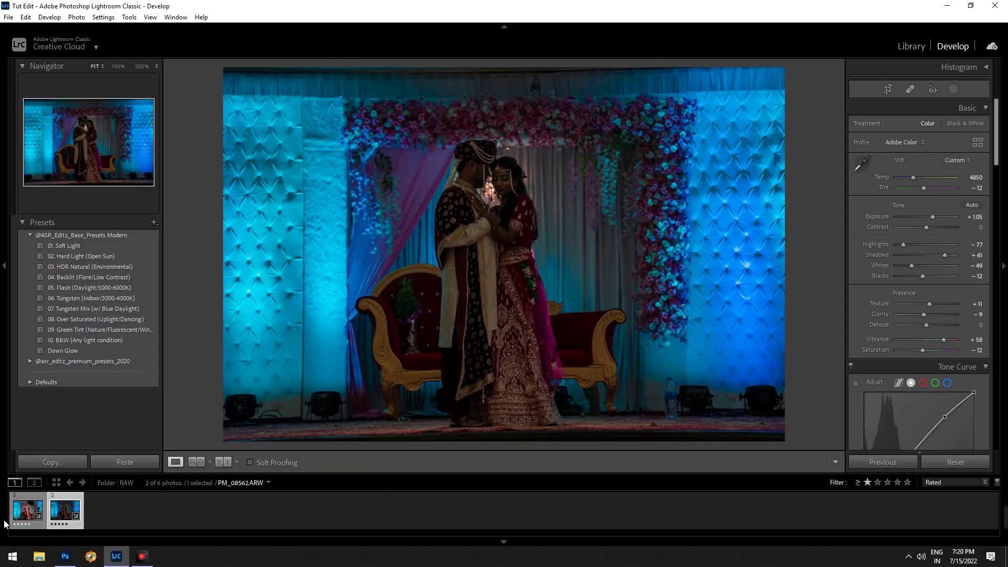
Open both photos as layers in one Photoshop document
ctrl+click(23, 512)
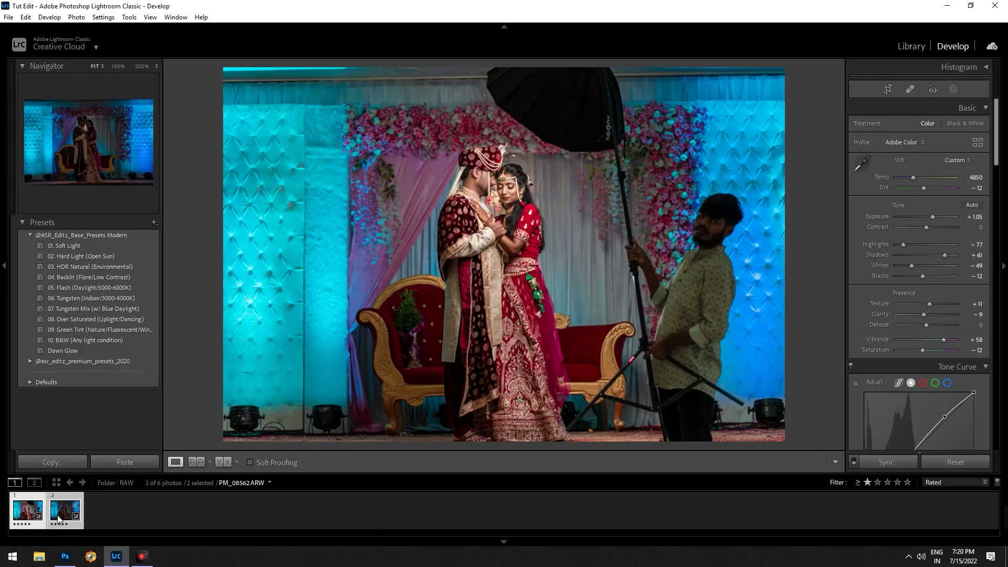
right_click(62, 515)
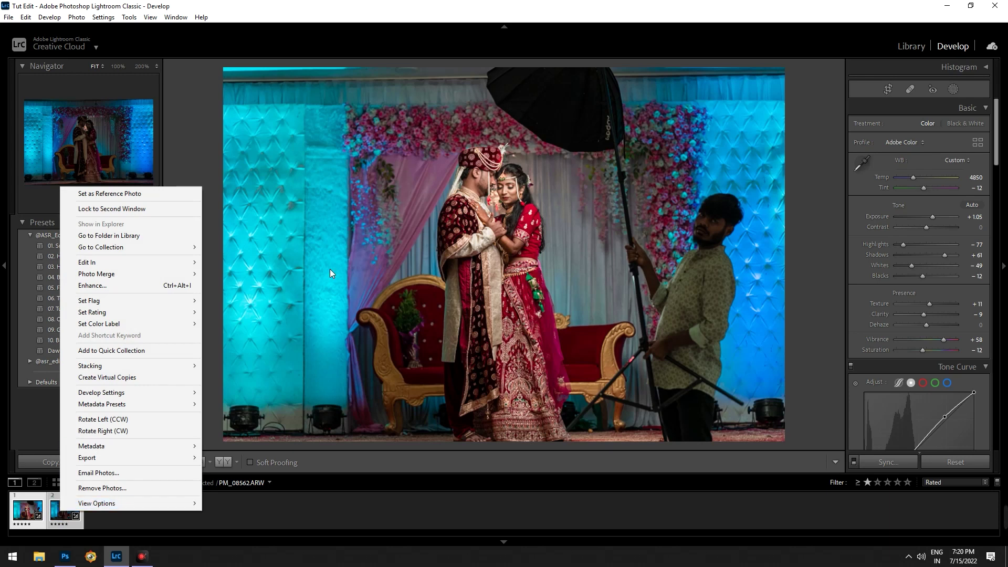
mouse_move(130, 262)
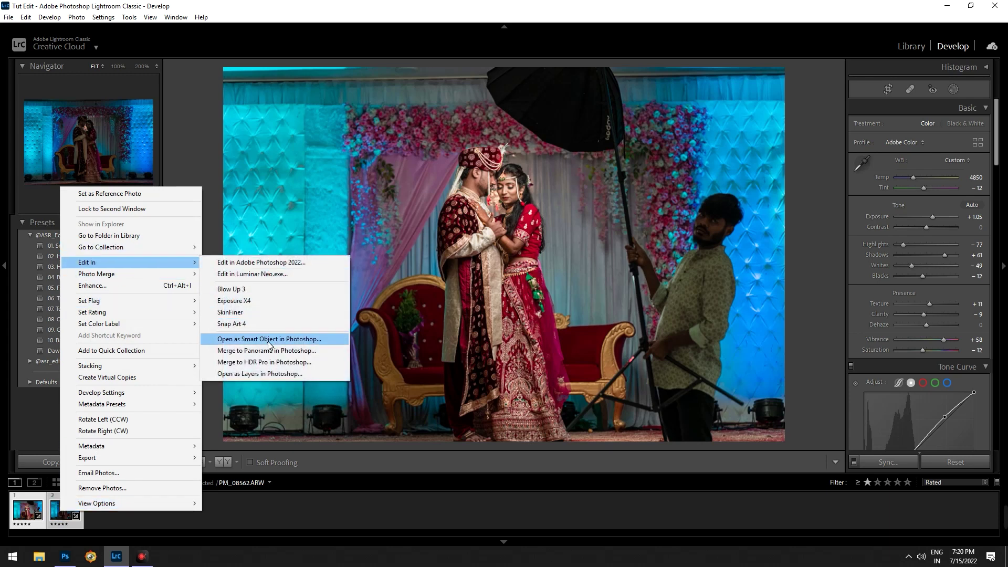
click(262, 374)
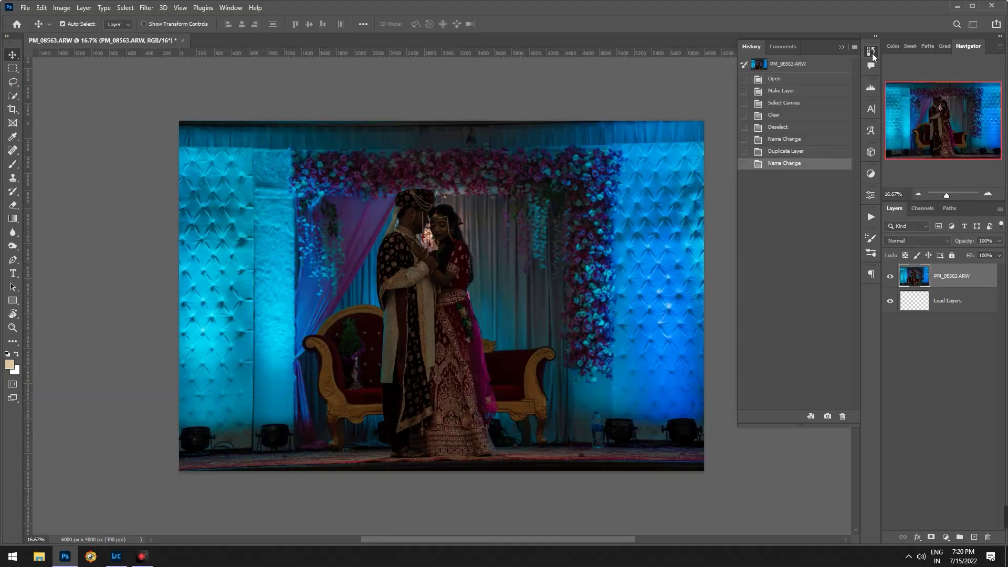
Auto-align both photo layers with Auto projection, then hide the top PM_08562 layer
click(872, 55)
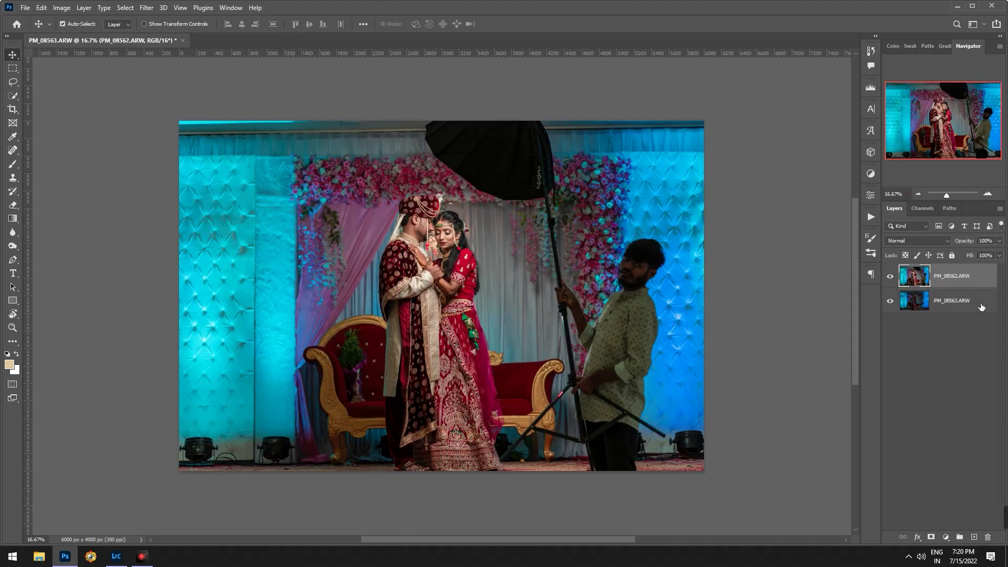
shift+click(981, 307)
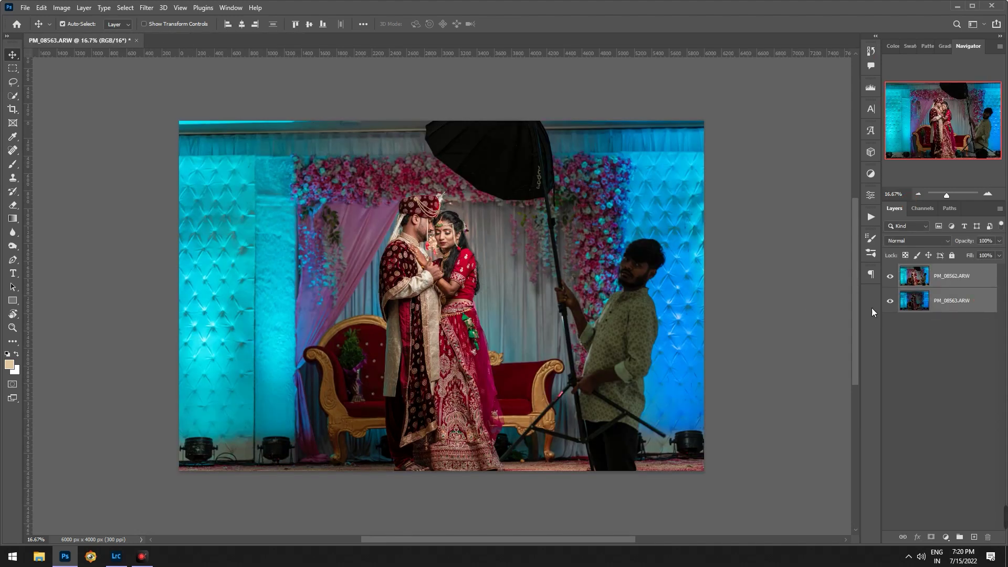
click(41, 7)
click(74, 263)
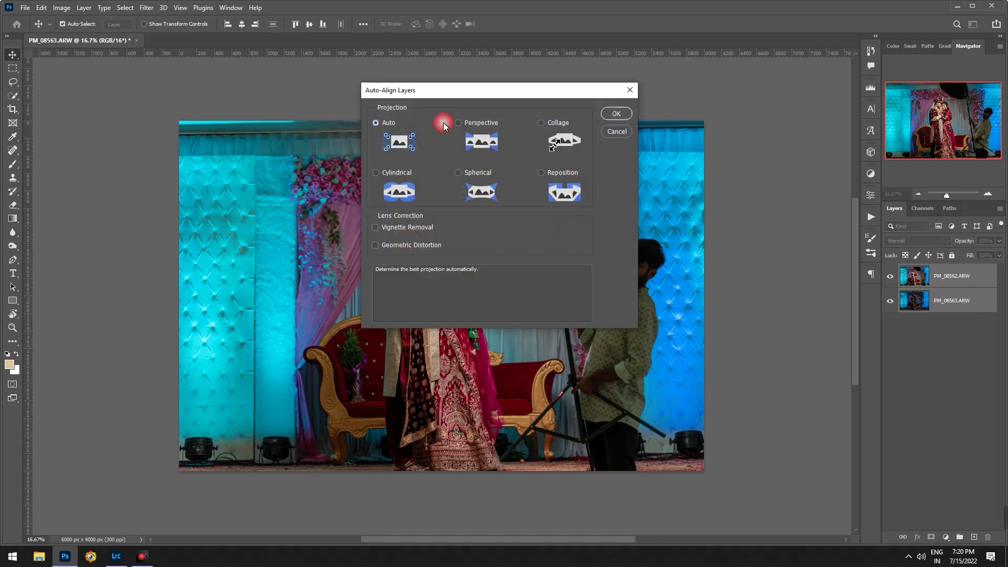
click(609, 114)
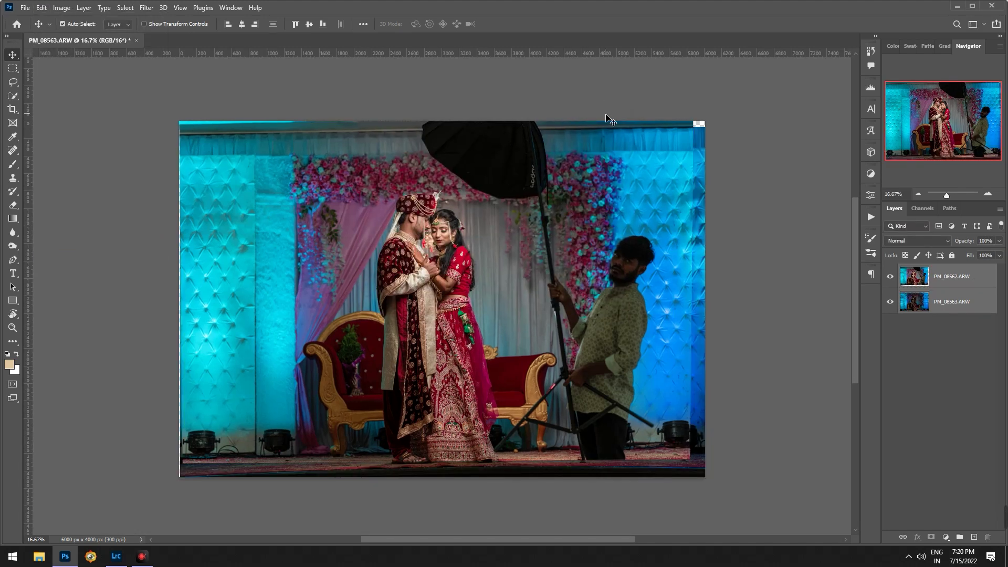
click(971, 282)
click(890, 278)
Check alignment by toggling the top layer, then give it a black hide-all mask
double_click(890, 278)
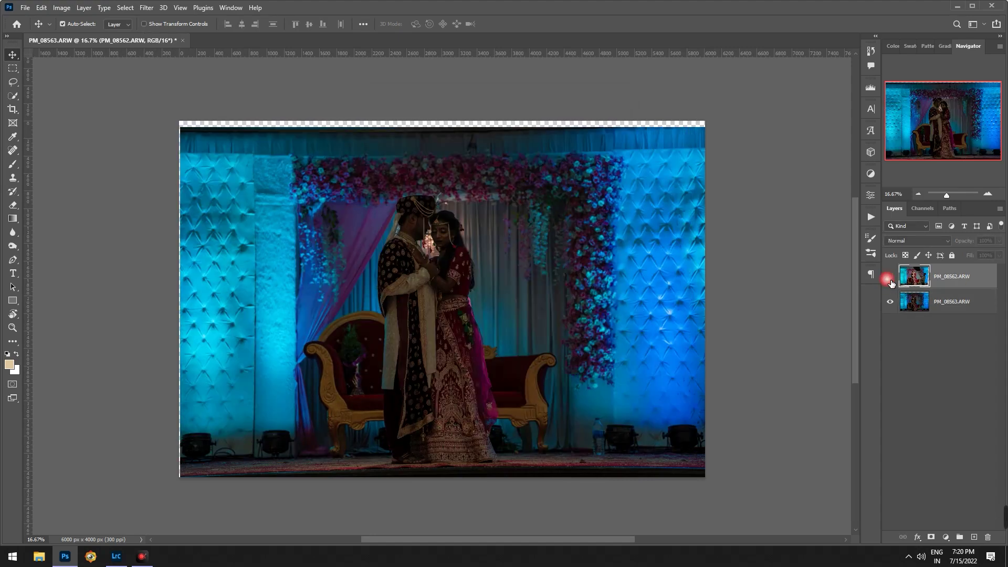
click(890, 278)
double_click(892, 280)
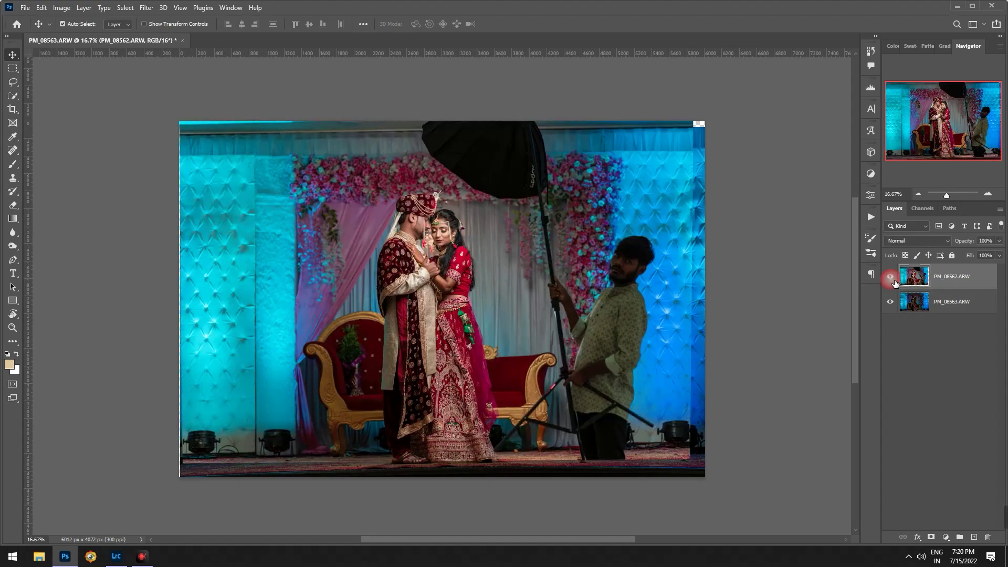
click(892, 280)
click(892, 280)
alt+click(932, 538)
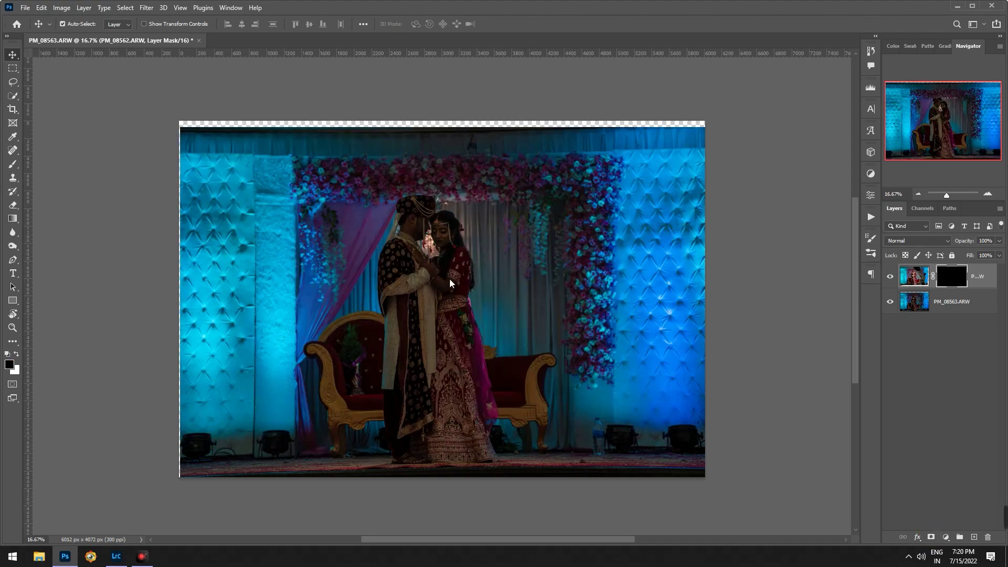
Paint white on the mask to reveal the brighter couple from head to feet
scroll(449, 283, up, 2)
key(b)
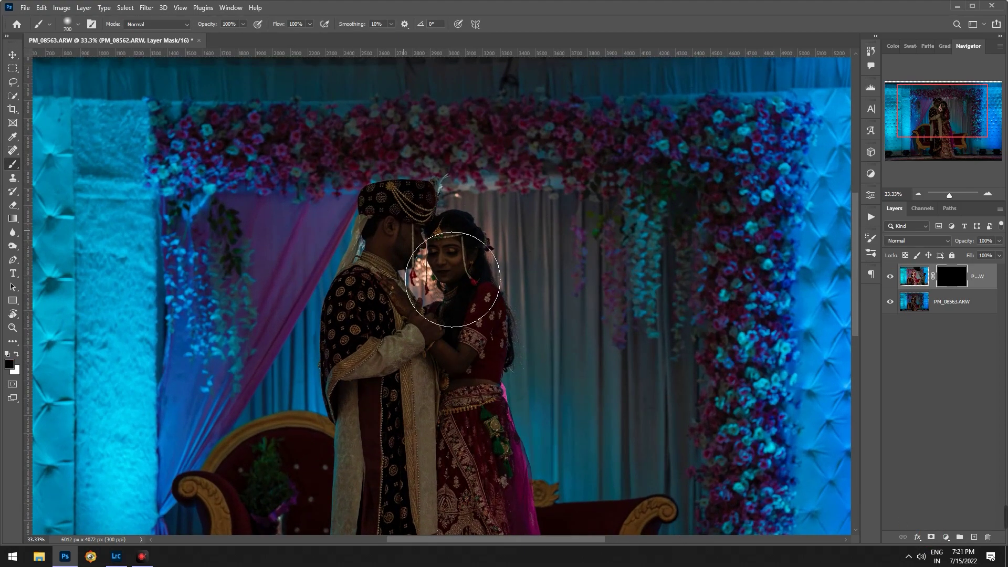
key(bracketleft)
key(bracketleft)
key(x)
mouse_move(399, 246)
mouse_down()
mouse_move(461, 252)
mouse_move(481, 236)
mouse_move(454, 405)
mouse_move(506, 303)
mouse_move(459, 329)
mouse_move(473, 472)
mouse_move(518, 462)
mouse_move(547, 406)
mouse_move(551, 528)
mouse_up()
key(bracketright)
key(bracketright)
key(bracketright)
key(bracketright)
scroll(506, 304, down, 5)
key(bracketright)
scroll(517, 461, down, 3)
key(bracketleft)
key(bracketleft)
key(bracketleft)
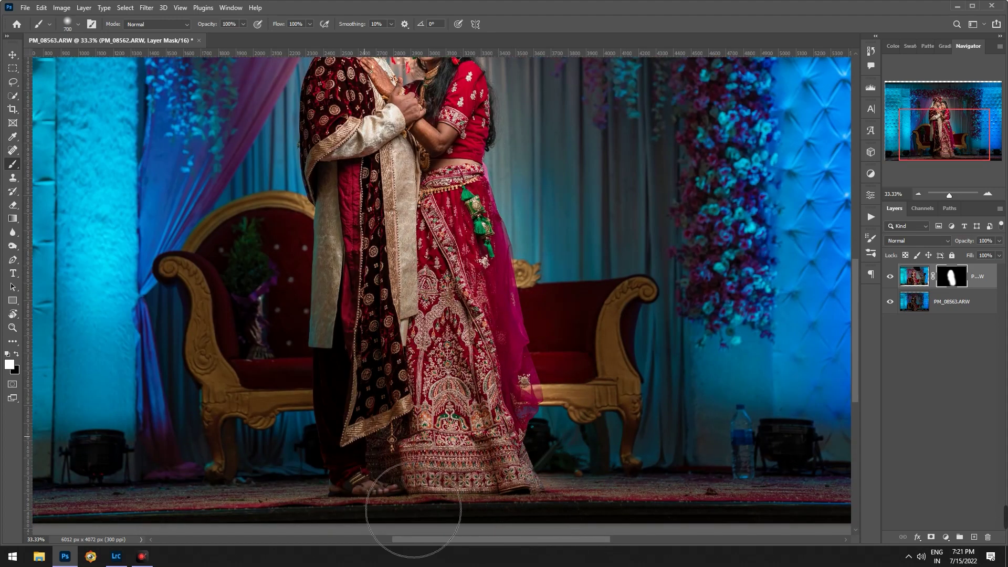
drag(413, 509, 364, 195)
scroll(364, 194, up, 3)
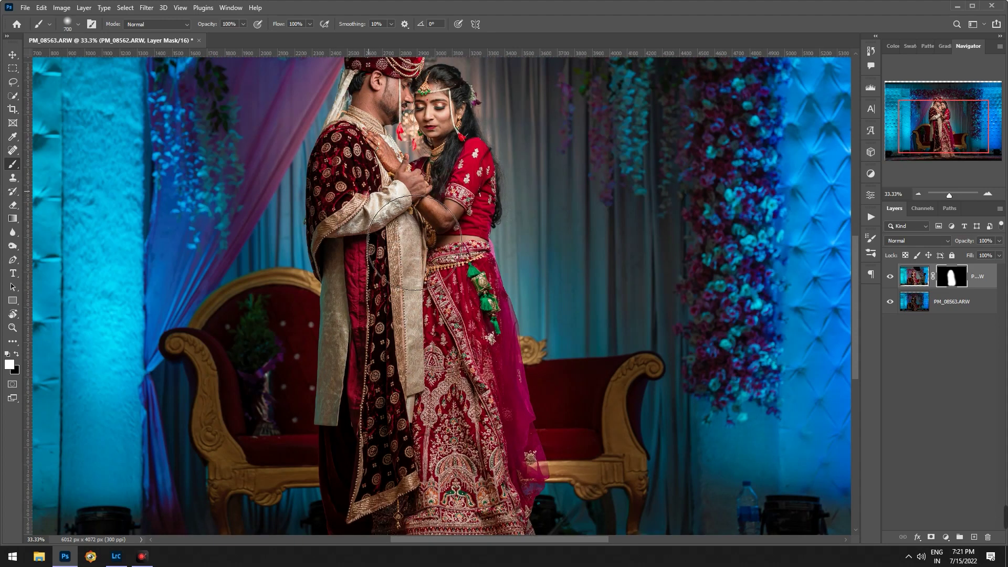
scroll(415, 242, down, 3)
Paint black to hide the pink saree spill and teal curtain glow
key(x)
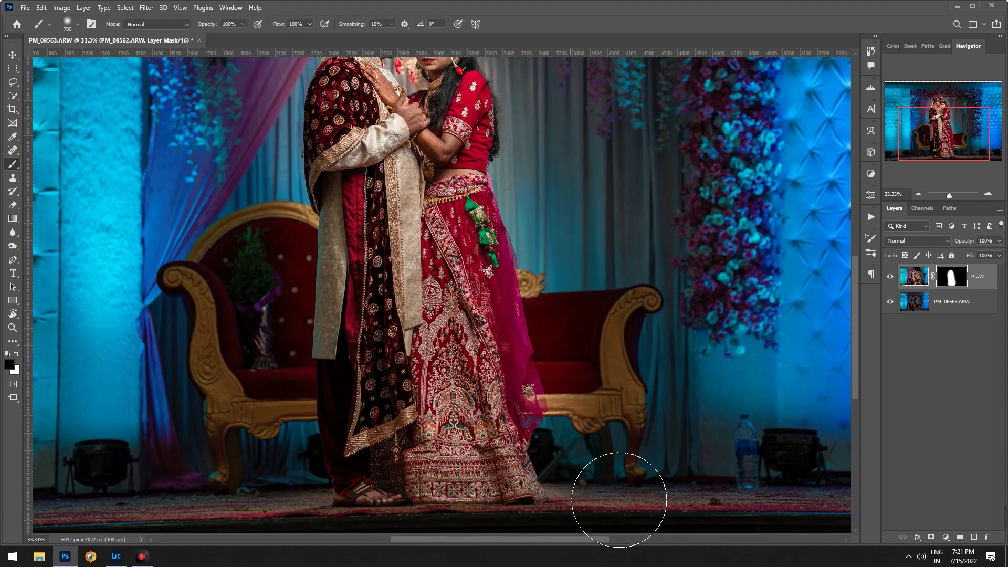
key(bracketleft)
key(bracketleft)
key(bracketleft)
key(bracketleft)
key(bracketleft)
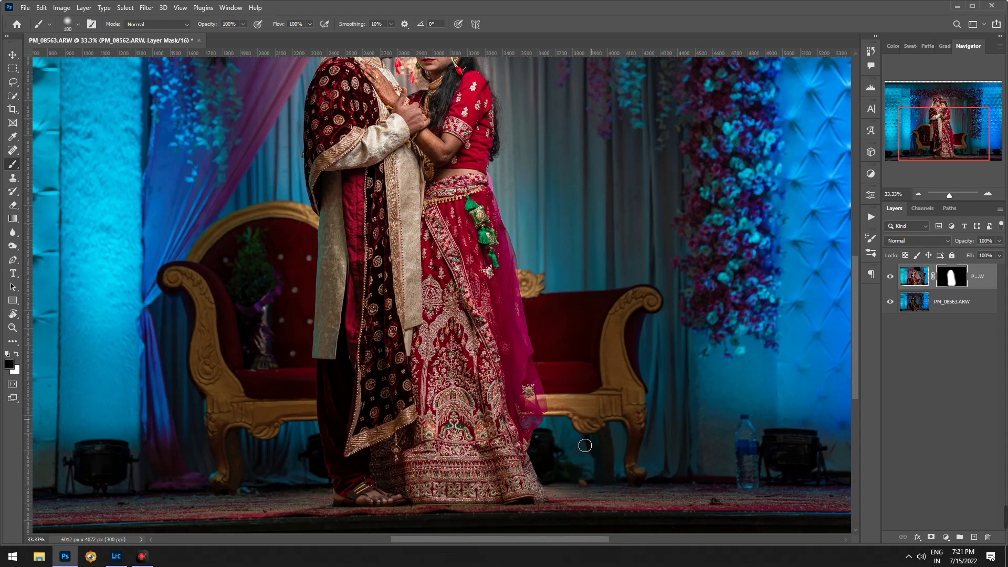
drag(604, 420, 580, 420)
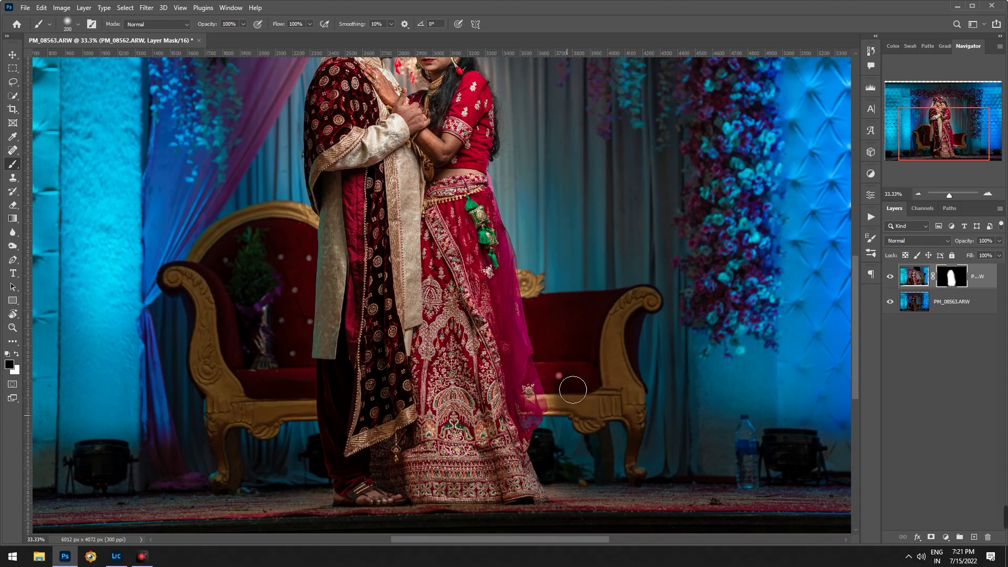
key(bracketright)
key(bracketright)
key(bracketright)
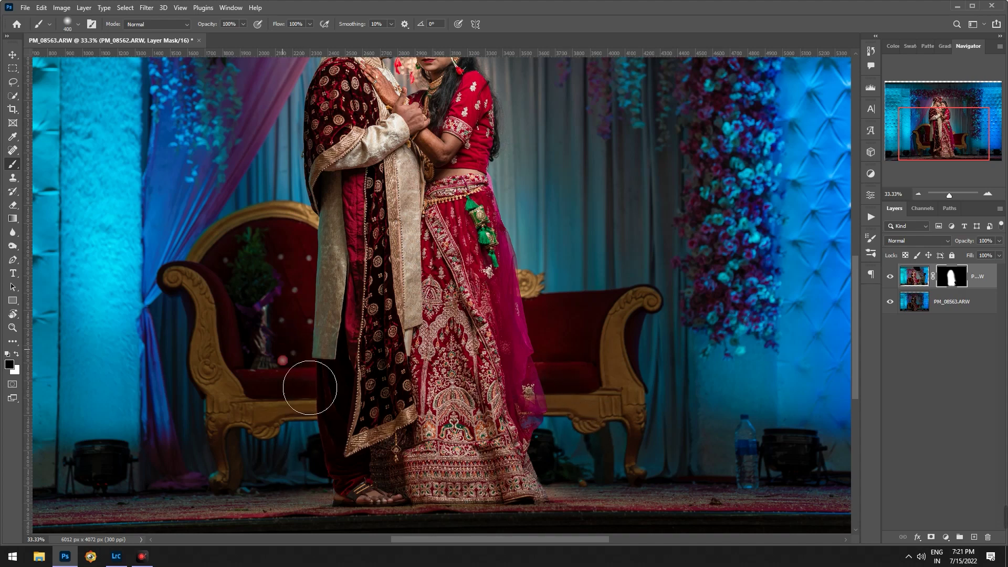
key(bracketleft)
scroll(311, 282, up, 3)
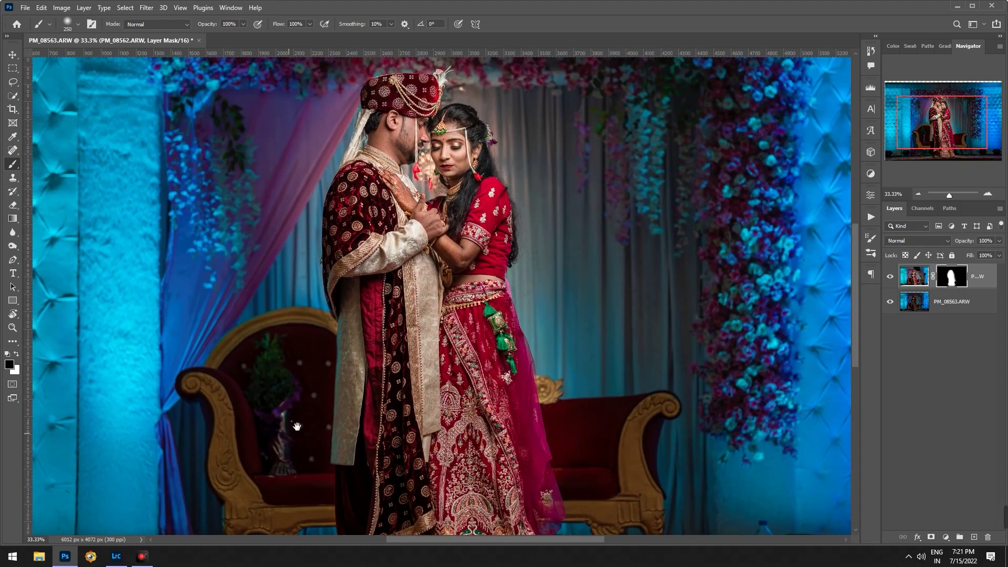
key(bracketright)
scroll(352, 152, up, 3)
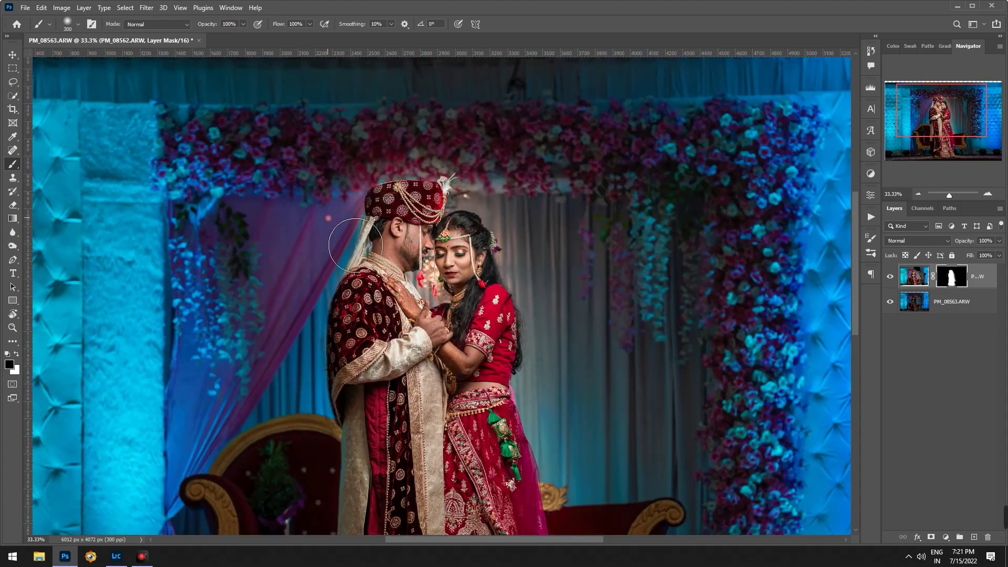
key(bracketleft)
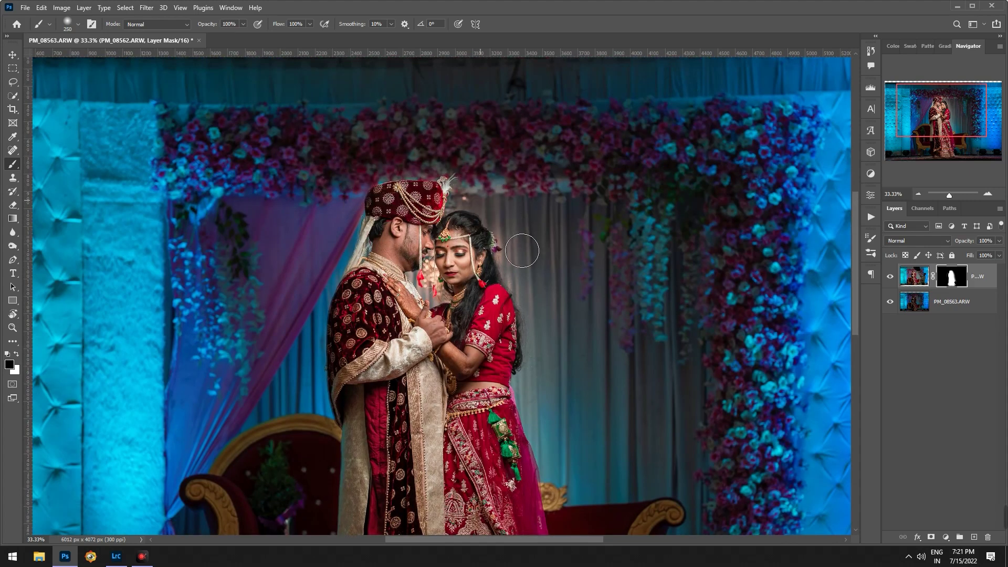
drag(558, 400, 585, 522)
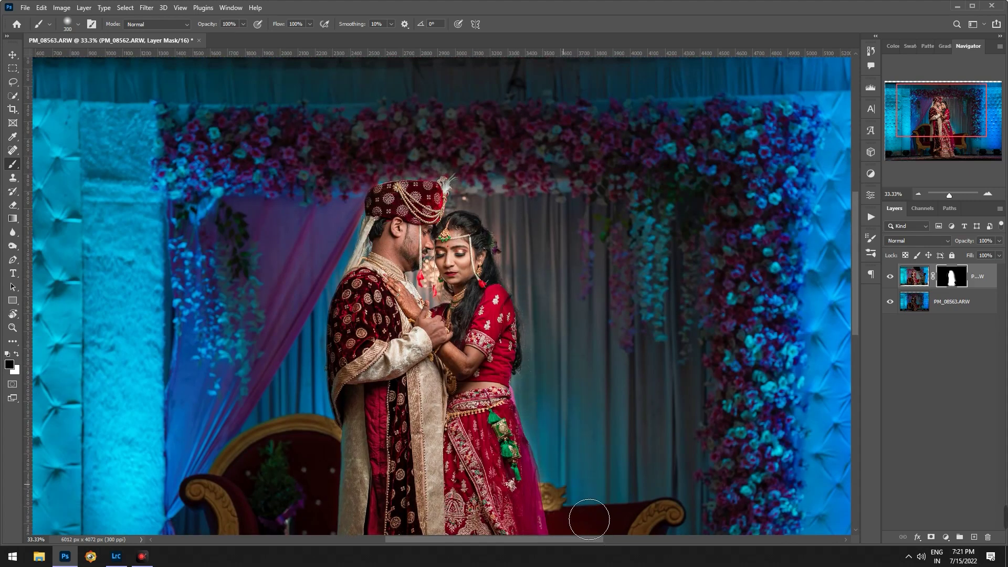
key(bracketright)
key(bracketleft)
key(bracketleft)
Return to white, fit the image on screen, and target the layer's image thumbnail
key(x)
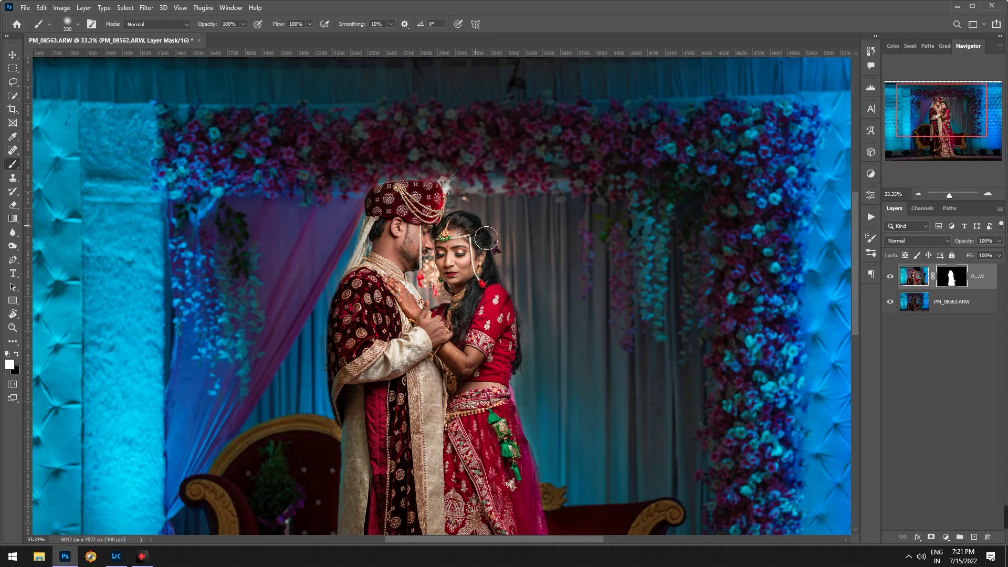
key(bracketleft)
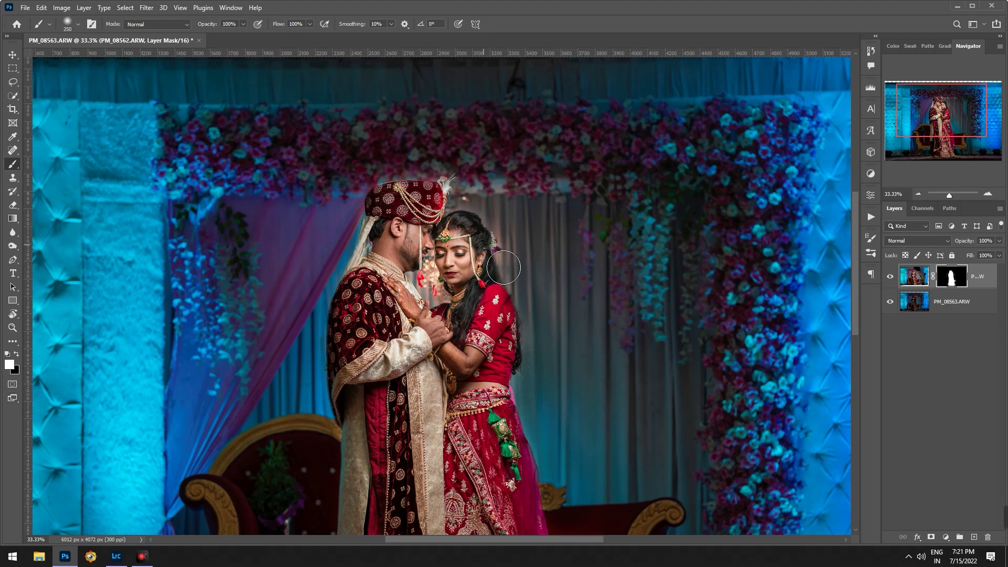
key(bracketright)
key(bracketright)
key(bracketright)
key(bracketright)
key(bracketright)
key(ctrl+0)
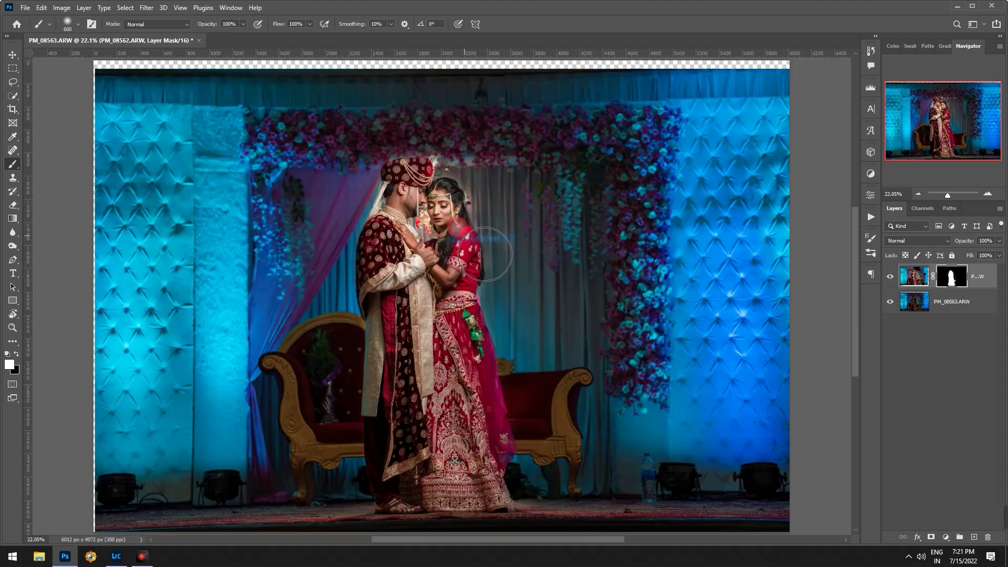
click(914, 277)
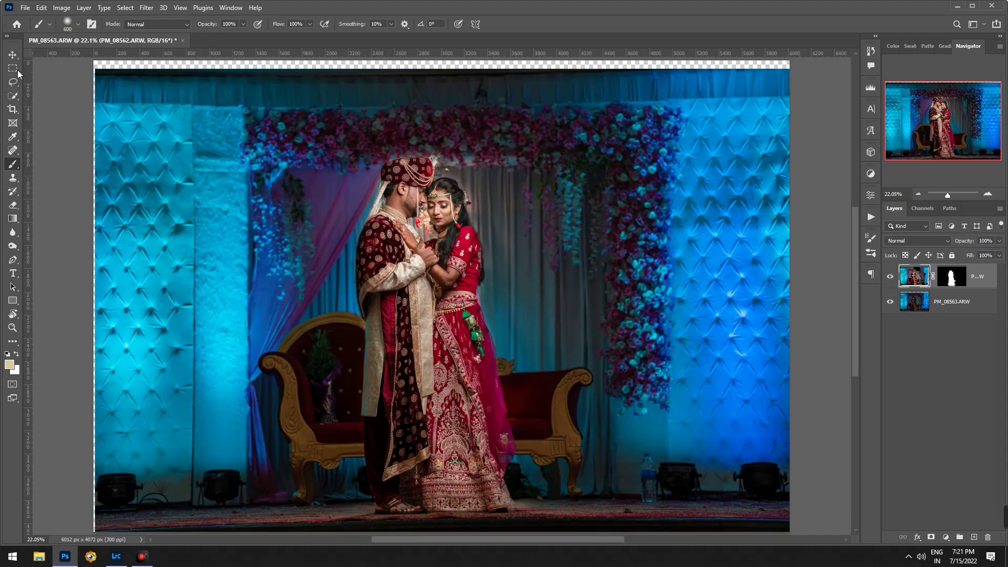
Add a Levels adjustment above PM_08563 with white input 226 and midtone 1.18
click(12, 55)
click(976, 300)
click(945, 537)
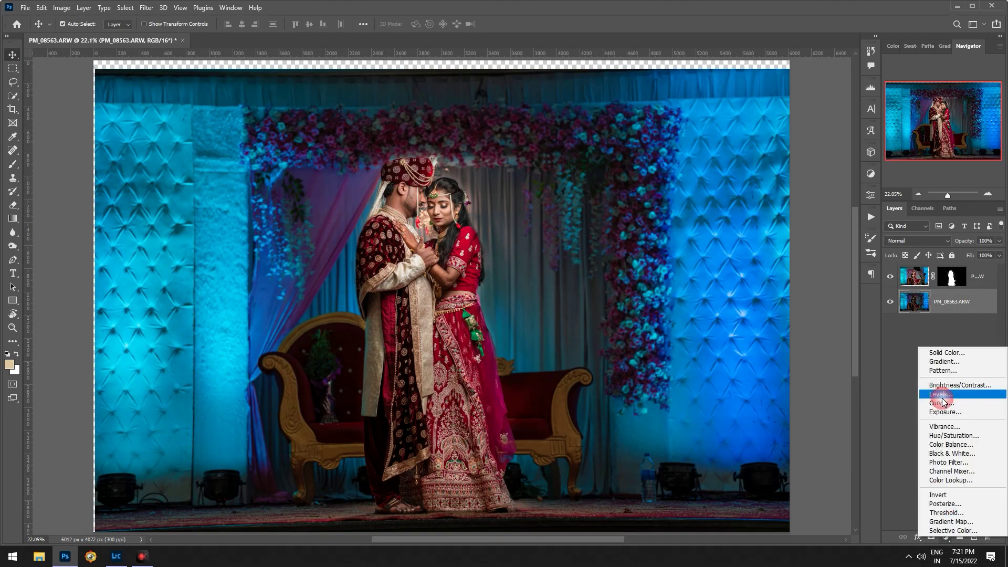
click(940, 400)
drag(839, 300, 766, 301)
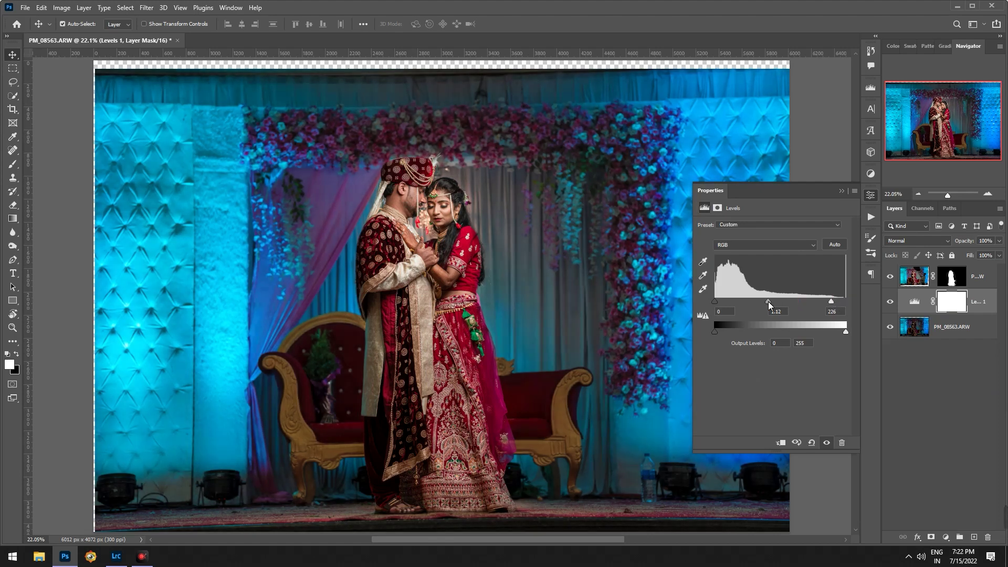
Crop the merged image tighter with a slight straightening rotation to 5545 × 3756 px
click(870, 194)
click(981, 278)
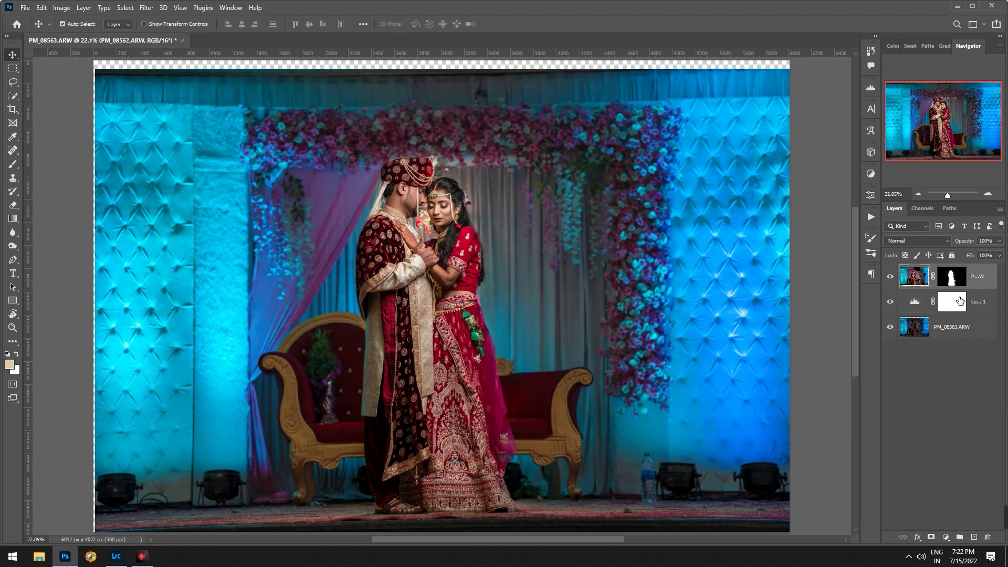
key(c)
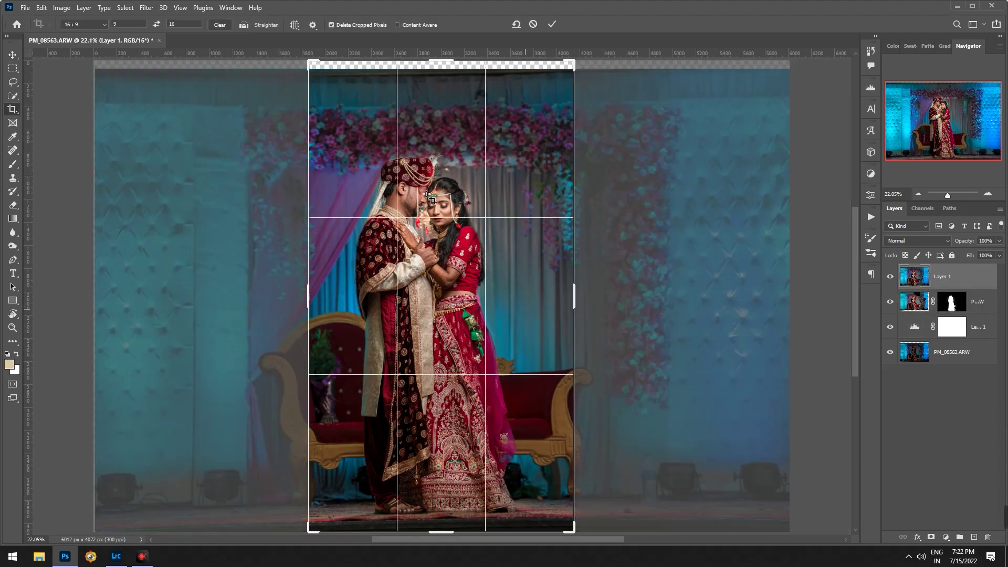
click(220, 26)
mouse_move(788, 62)
mouse_down()
mouse_move(769, 79)
mouse_move(797, 99)
mouse_up()
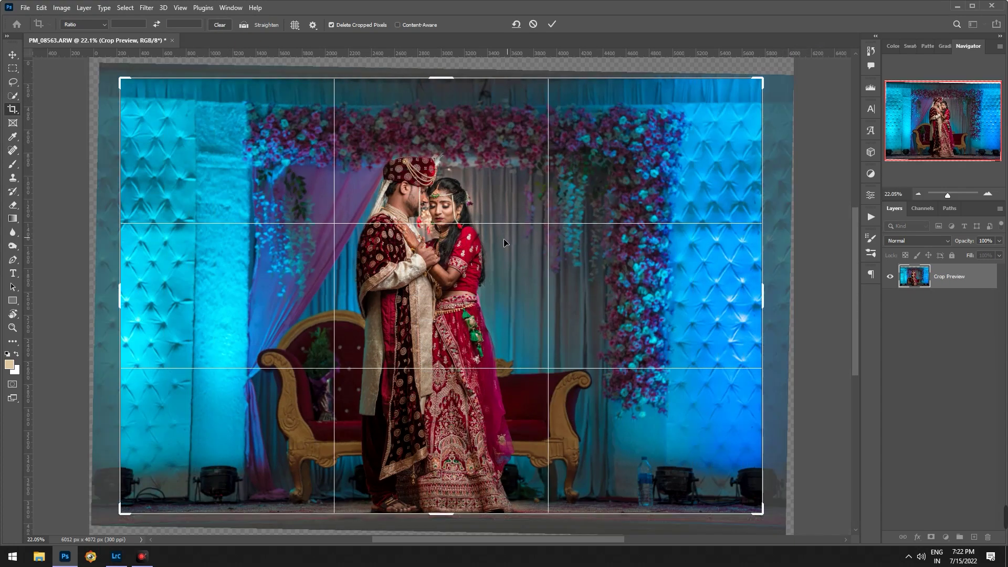
mouse_move(504, 228)
mouse_down()
mouse_move(507, 237)
mouse_move(412, 259)
mouse_up()
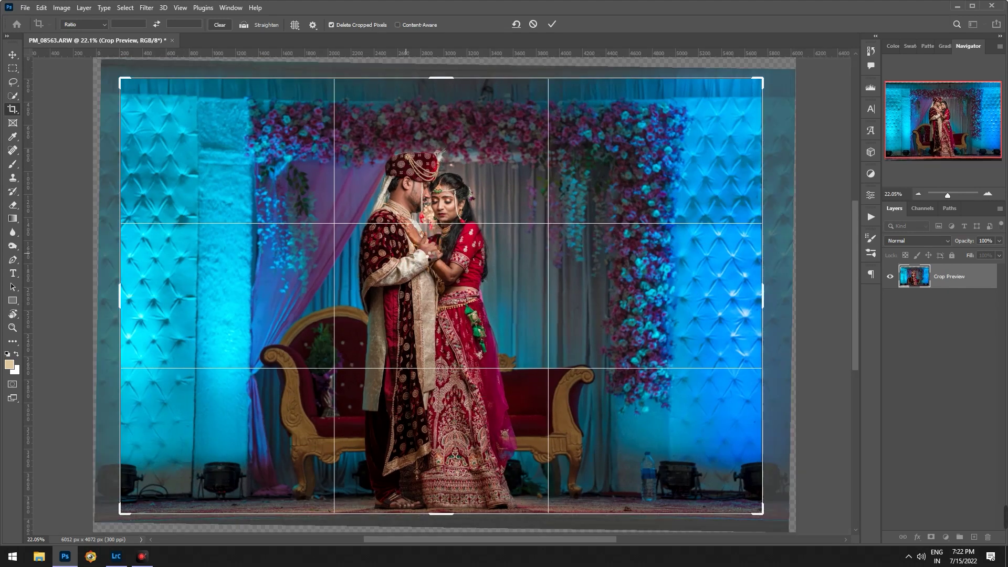
key(Return)
key(ctrl+0)
Remove the water bottle from the stage floor with a content-aware fill
key(v)
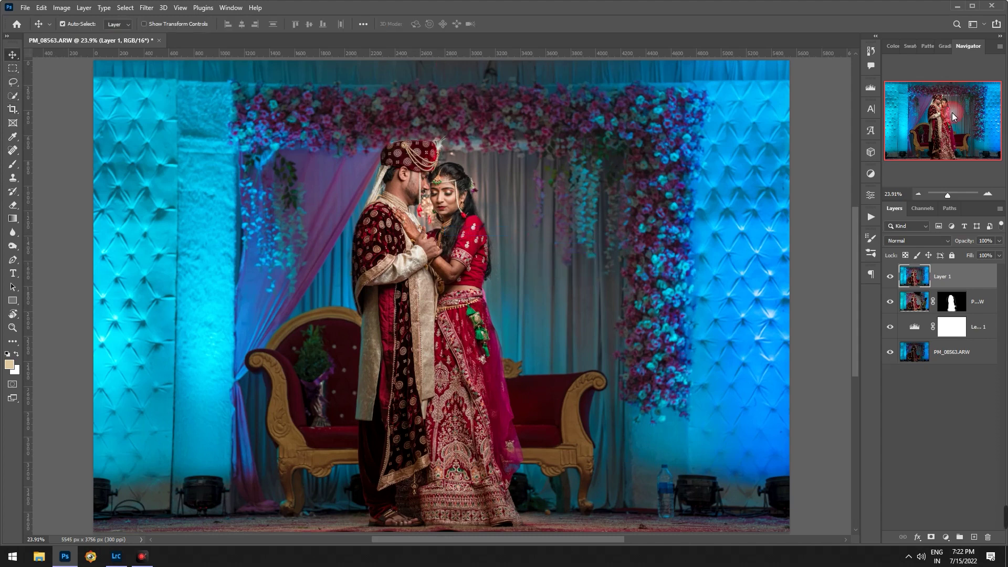
scroll(412, 187, up, 5)
drag(412, 187, 409, 179)
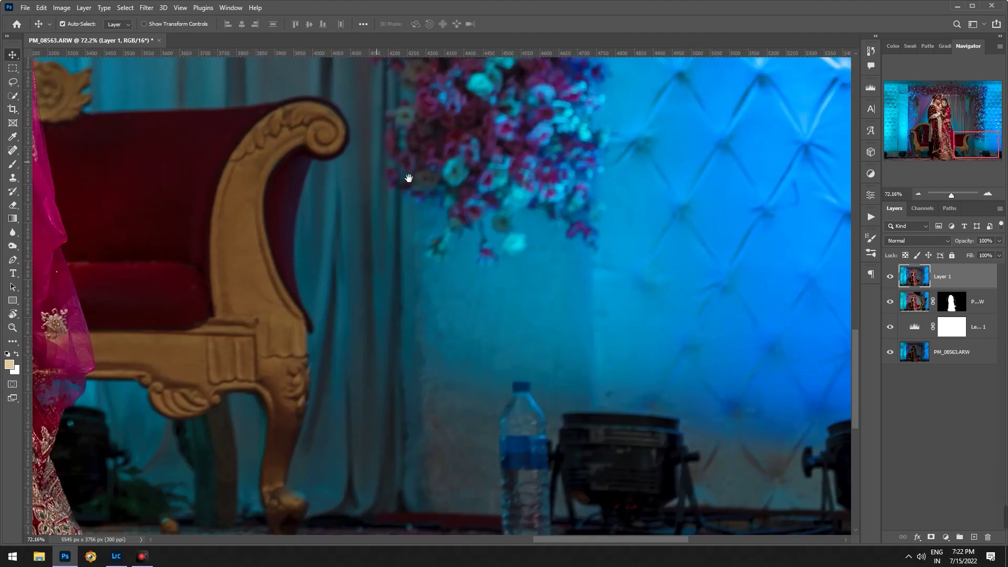
drag(513, 223, 516, 113)
key(m)
drag(490, 266, 566, 448)
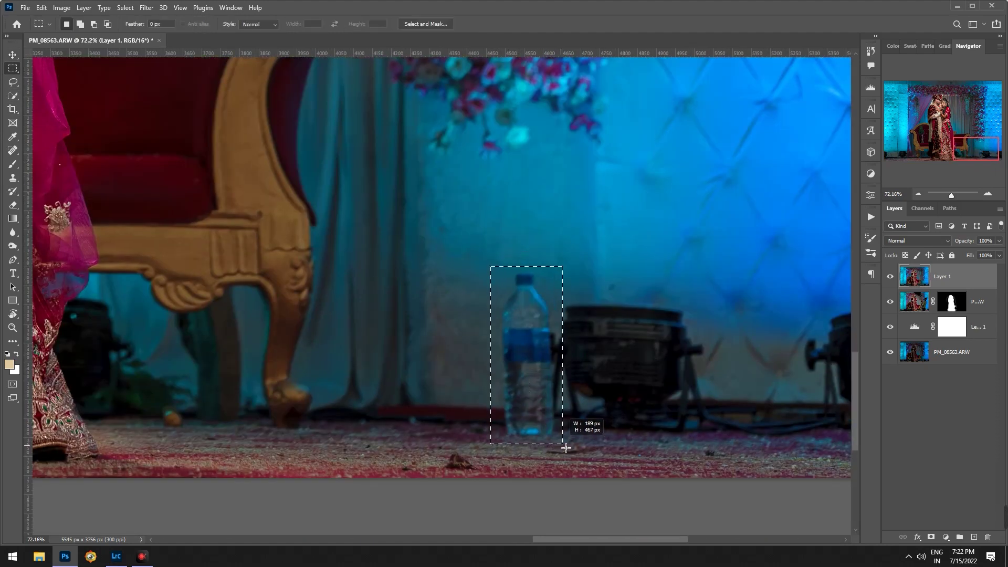
key(shift+F5)
key(Return)
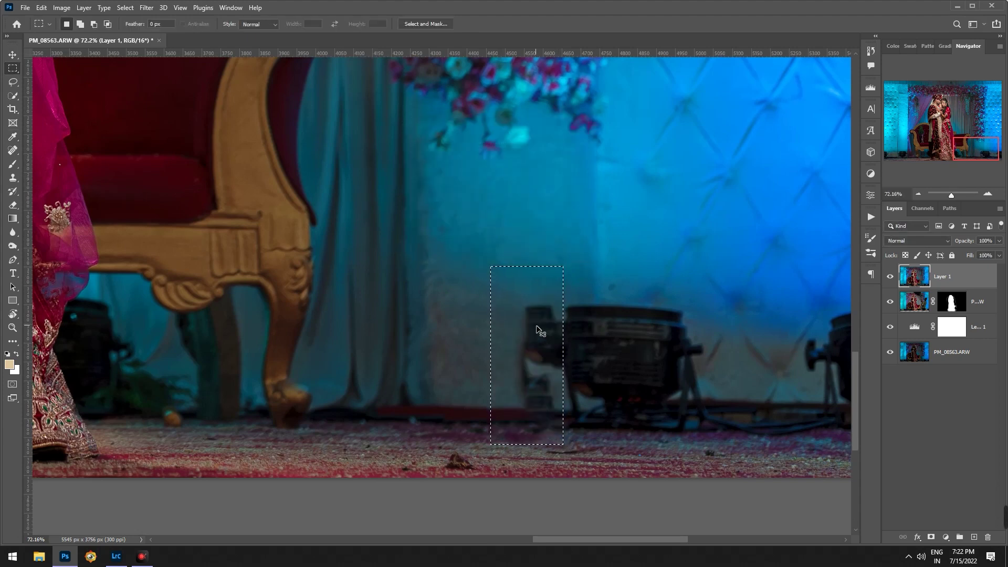
key(ctrl+d)
Clone away the leftover light stand on a new empty layer
key(s)
click(973, 537)
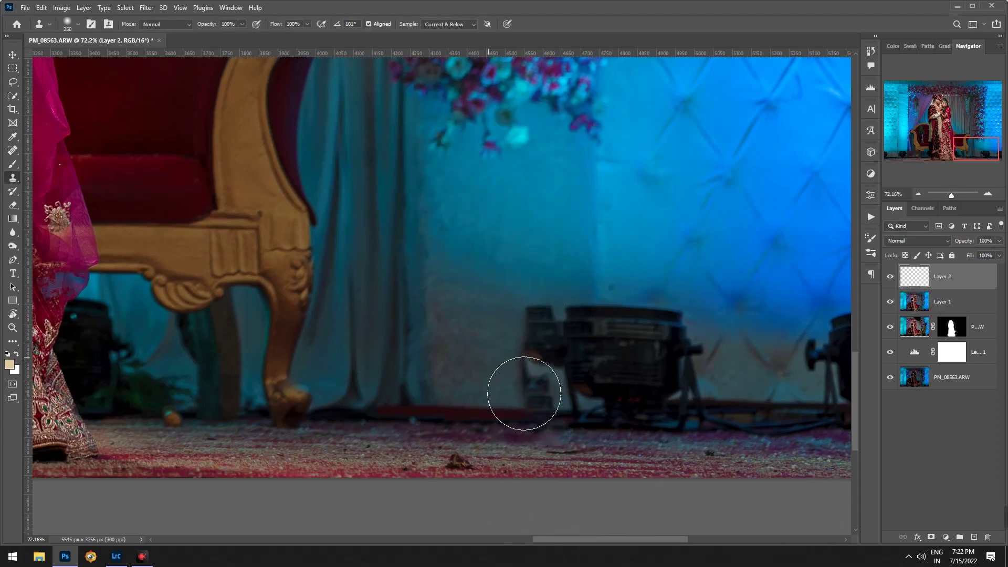
key(bracketleft)
key(bracketleft)
key(bracketleft)
alt+click(488, 315)
drag(540, 314, 551, 407)
key(bracketleft)
key(bracketleft)
key(bracketleft)
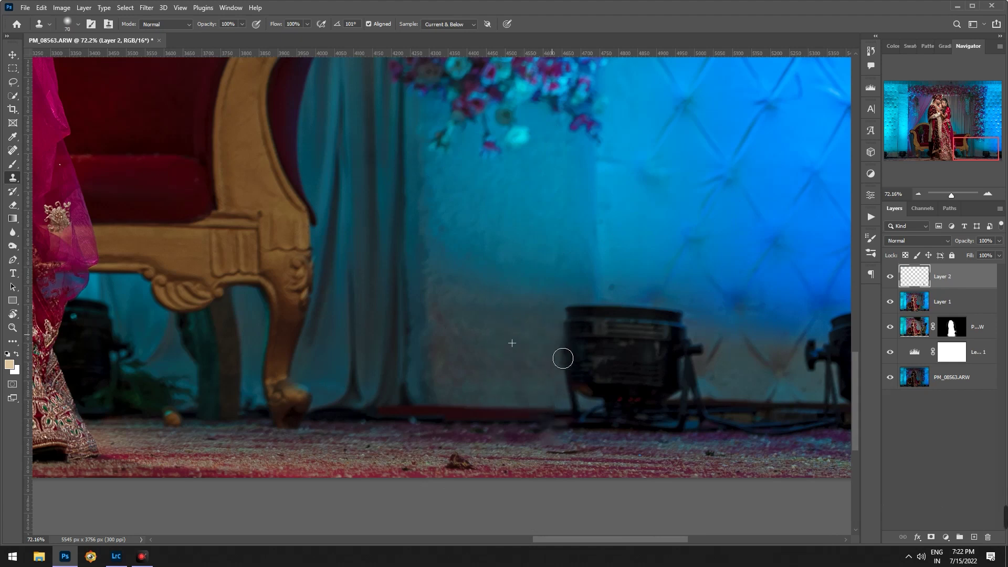
Fit the whole image in view and stamp all visible layers into Layer 3
right_click(520, 258)
click(540, 265)
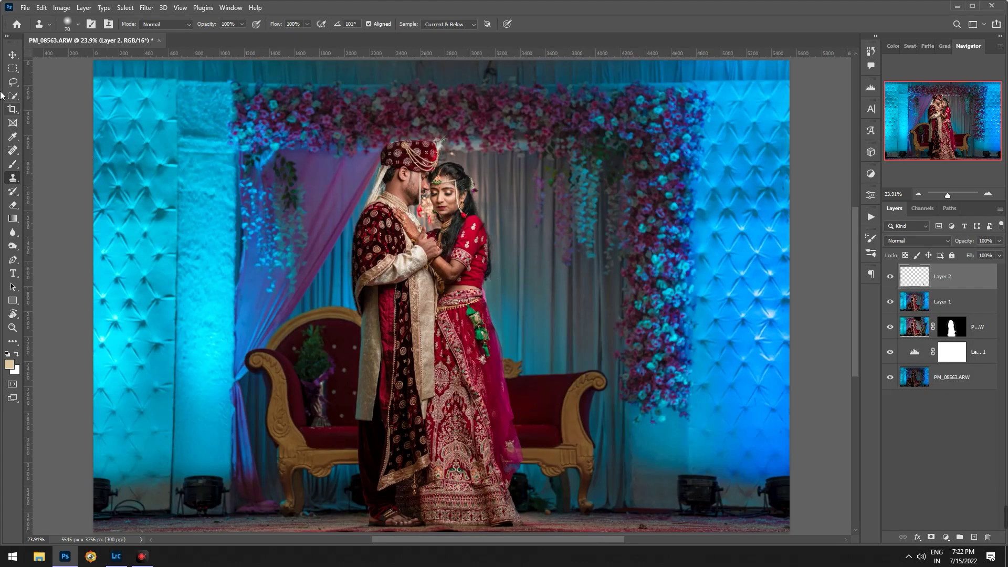
click(12, 54)
key(ctrl+shift+alt+e)
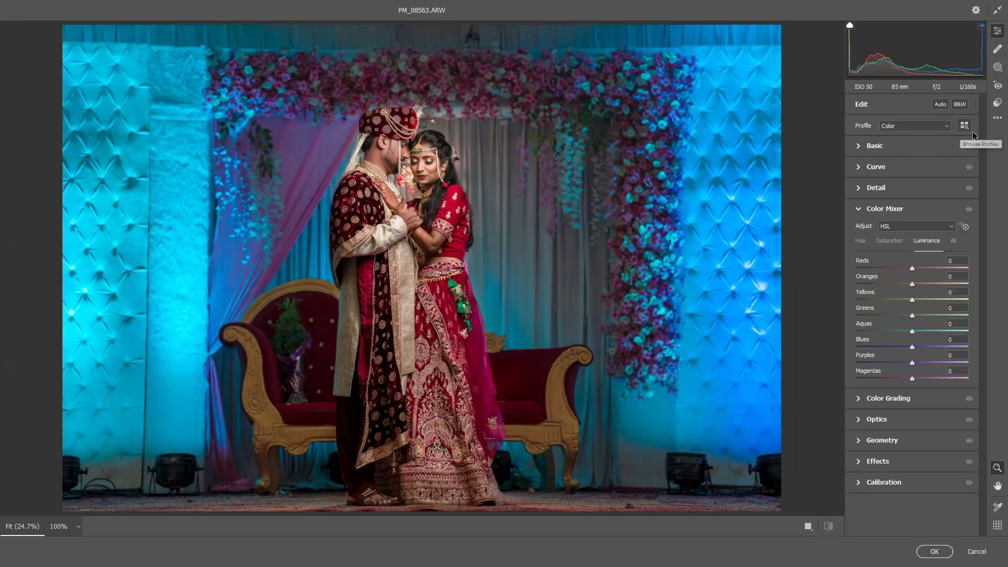
In the Camera Raw Filter, draw a linear gradient mask up from the photo's bottom
click(997, 103)
click(997, 67)
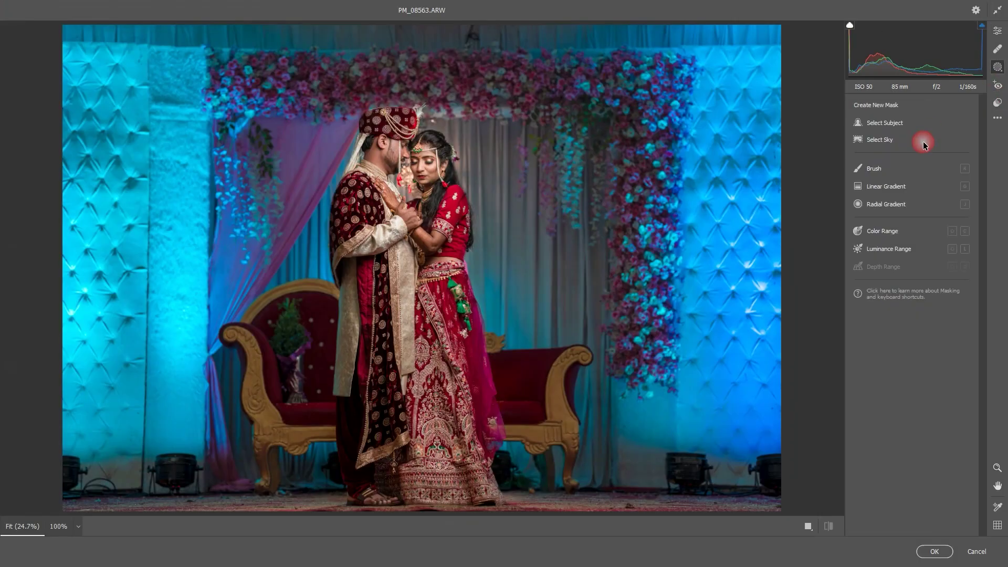
click(886, 186)
drag(485, 428, 485, 234)
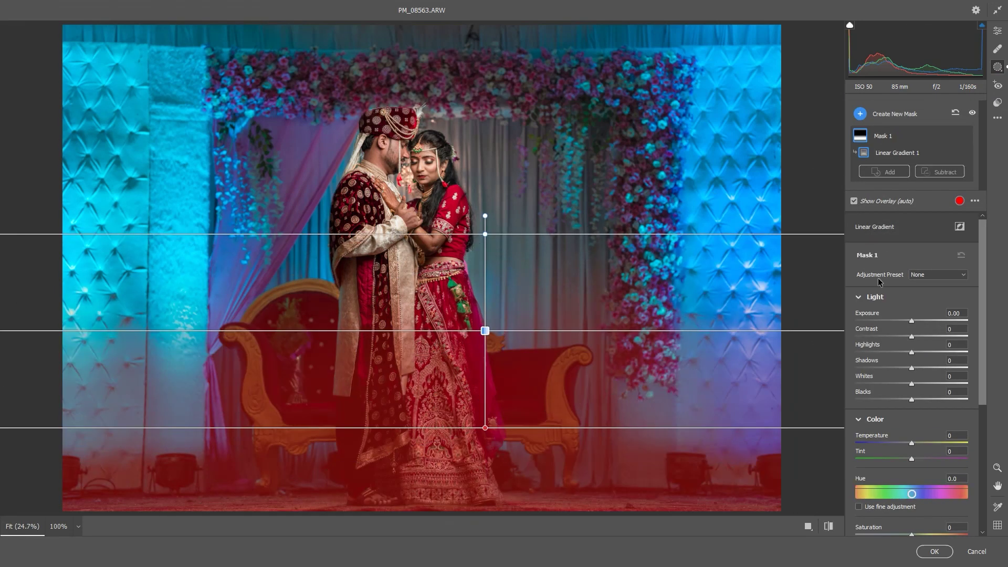
scroll(888, 392, down, 1)
key(y)
scroll(871, 418, down, 1)
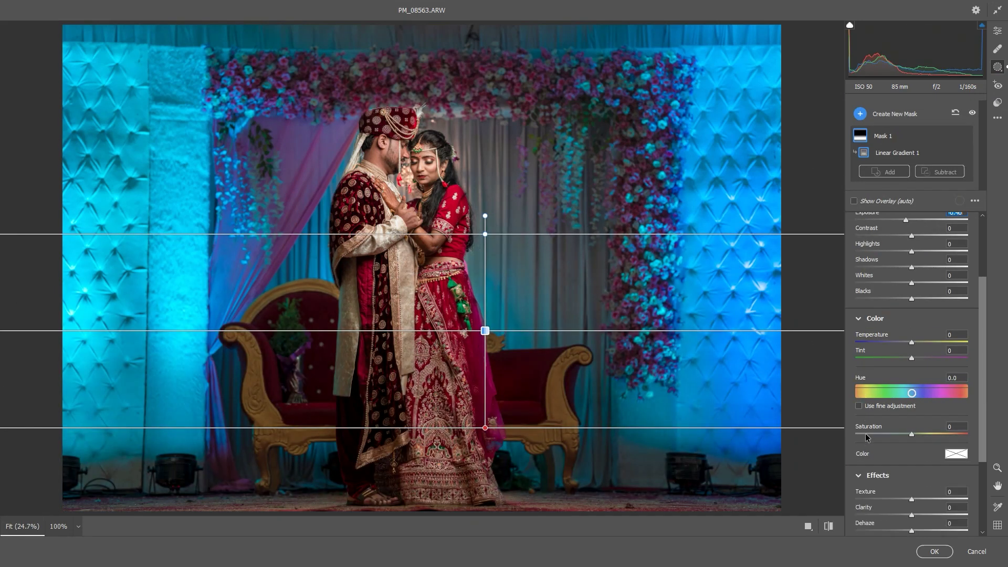
scroll(871, 419, down, 2)
Subtract the couple from the mask, lower Dehaze, reset Exposure, raise Whites to +23 and warm Temperature
drag(875, 406, 837, 407)
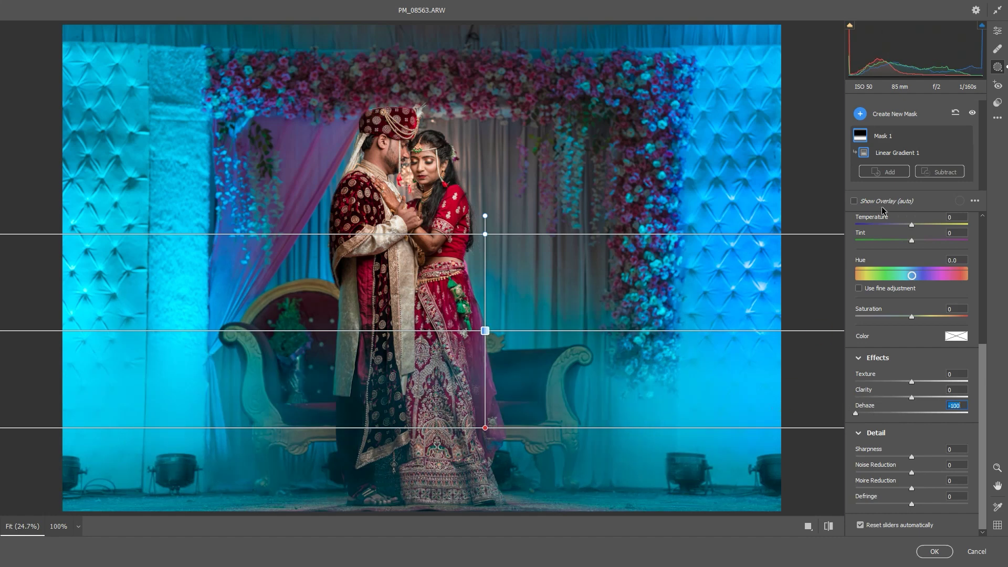
click(943, 173)
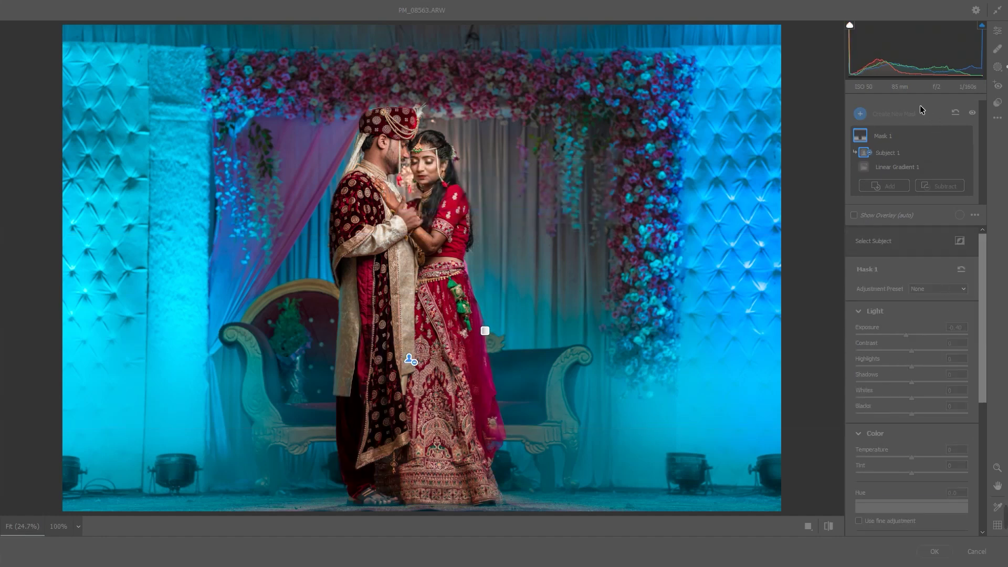
double_click(884, 330)
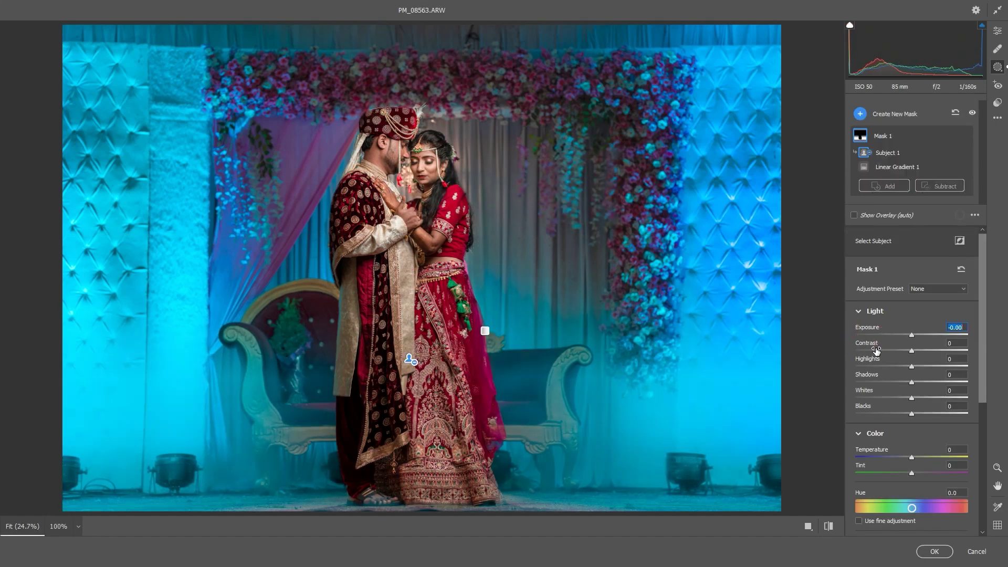
drag(872, 391, 887, 391)
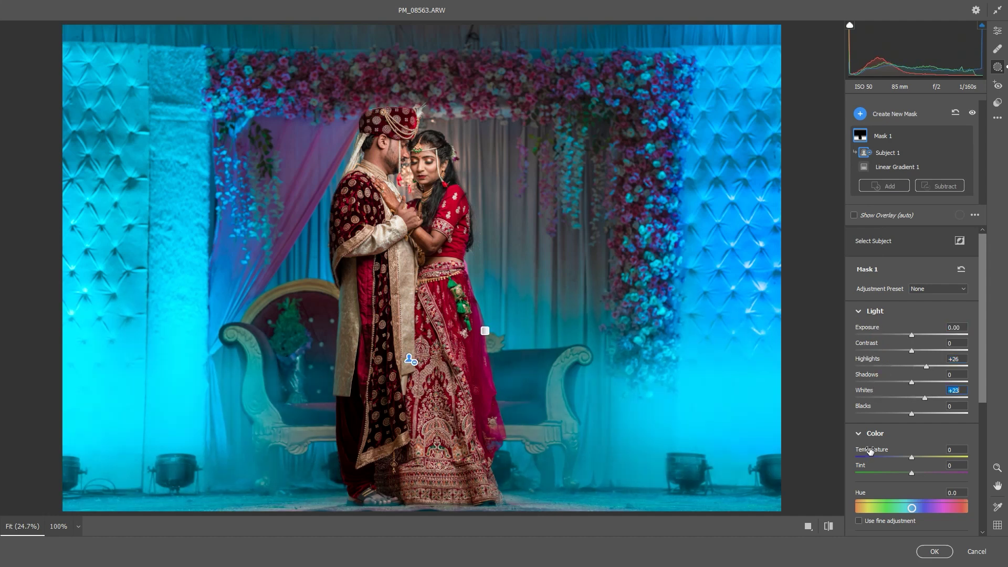
drag(855, 450, 891, 461)
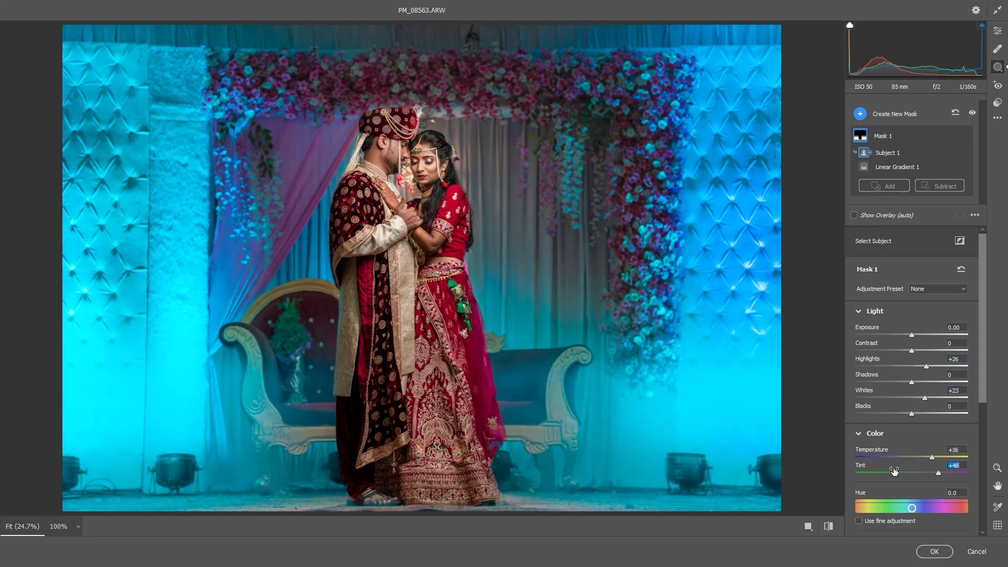
Lower the mask's Saturation to -18 and ease Dehaze back to -68, leaving tint unset
scroll(936, 451, down, 2)
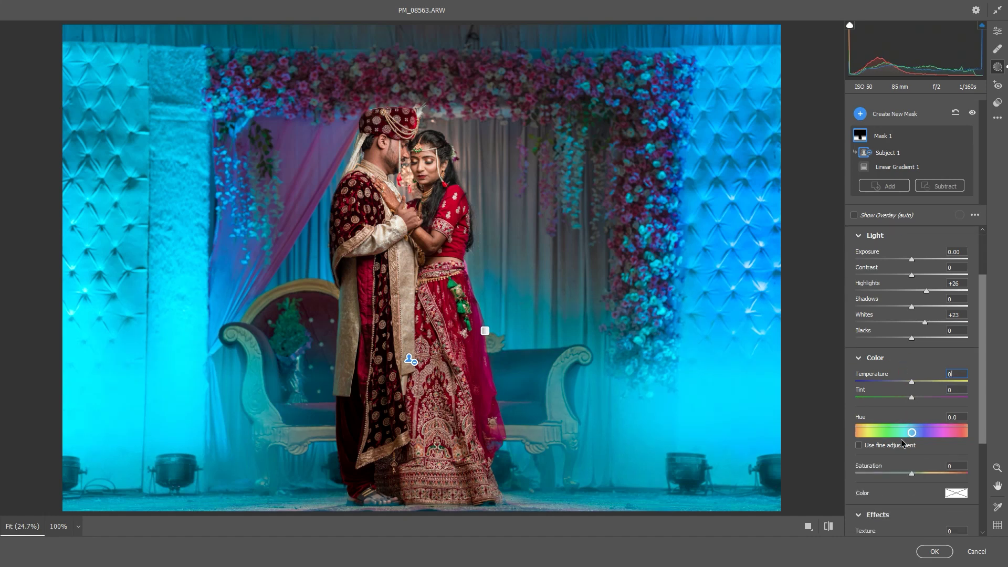
scroll(939, 420, down, 3)
click(956, 367)
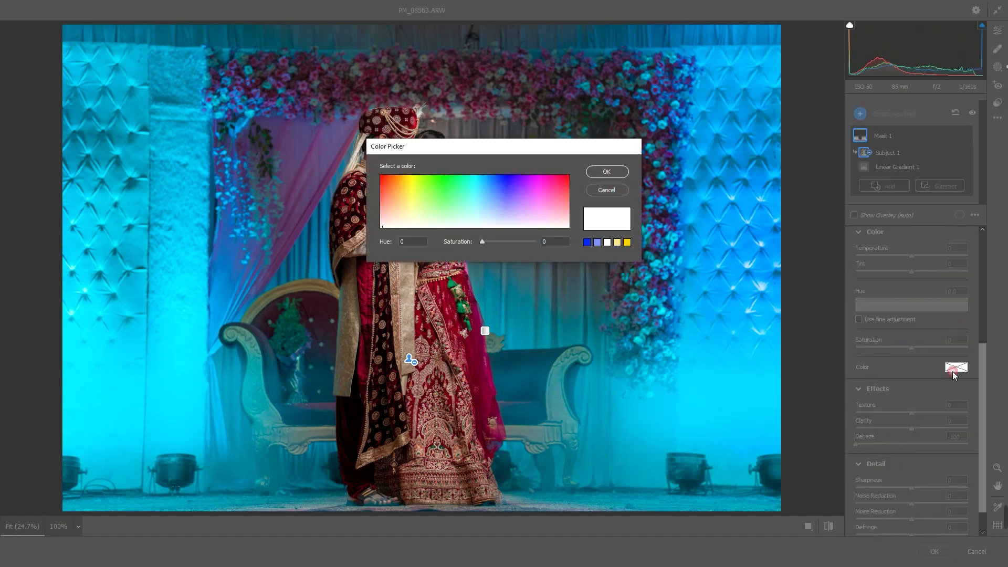
click(618, 171)
drag(914, 348, 894, 347)
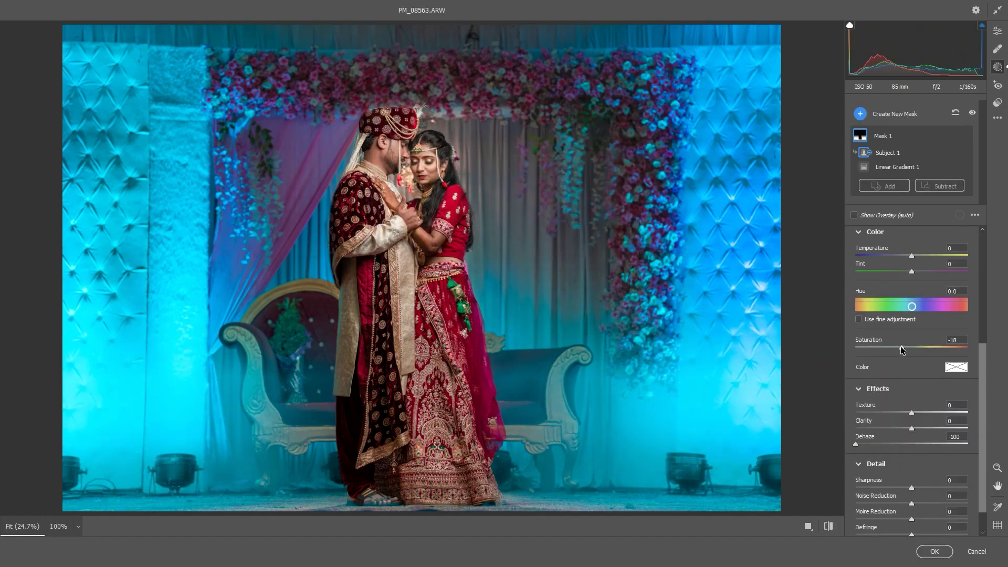
drag(856, 444, 872, 444)
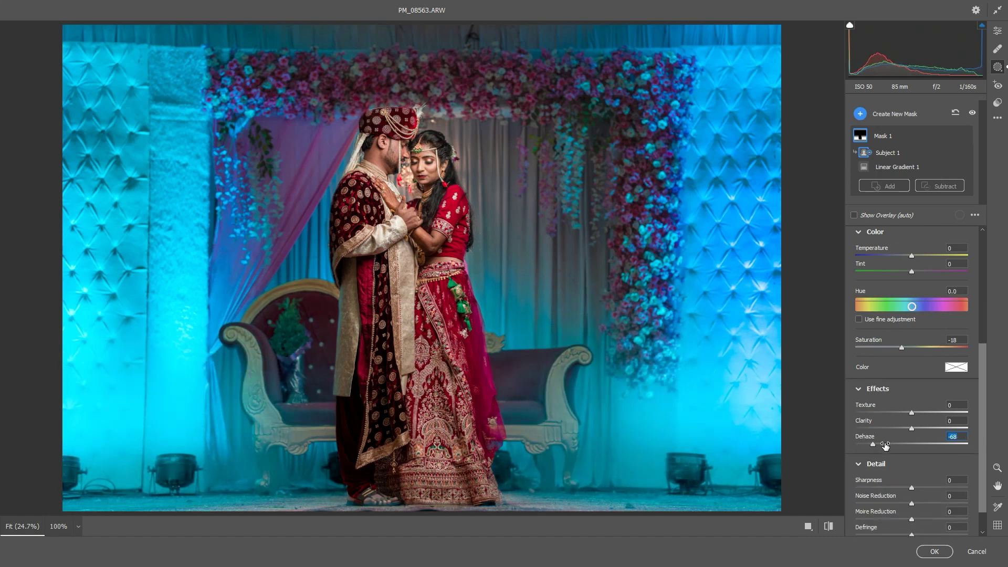
scroll(879, 437, up, 4)
drag(874, 327, 881, 388)
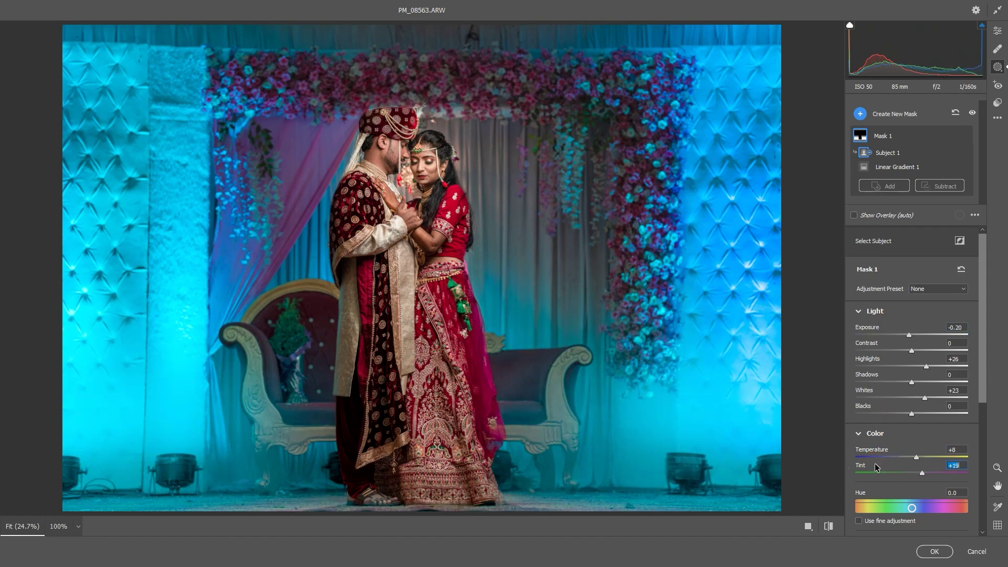
Add a second bottom linear gradient mask with lifted Highlights and Whites at Exposure -0.20
click(922, 108)
click(899, 149)
drag(491, 448, 494, 245)
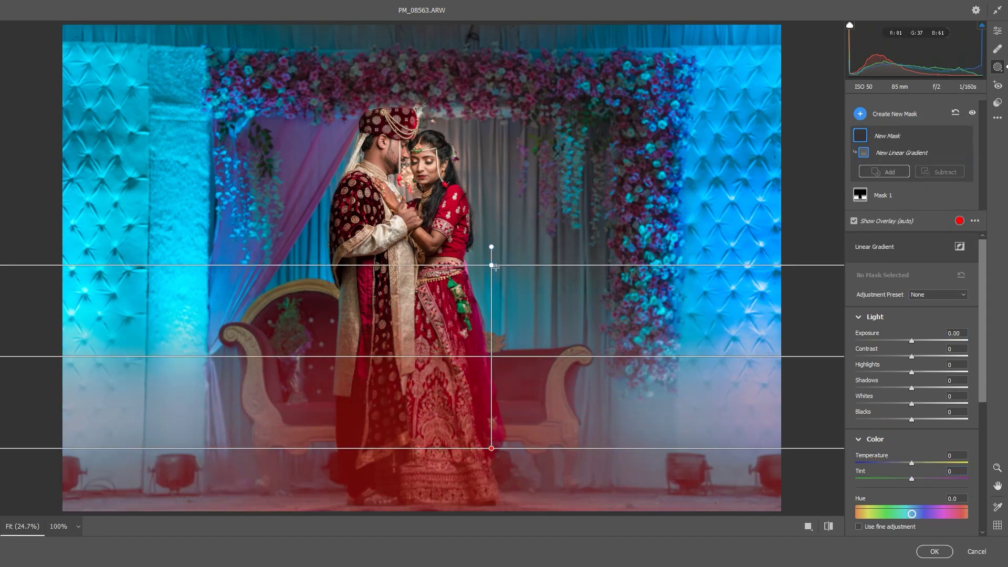
scroll(880, 431, down, 2)
scroll(879, 432, down, 2)
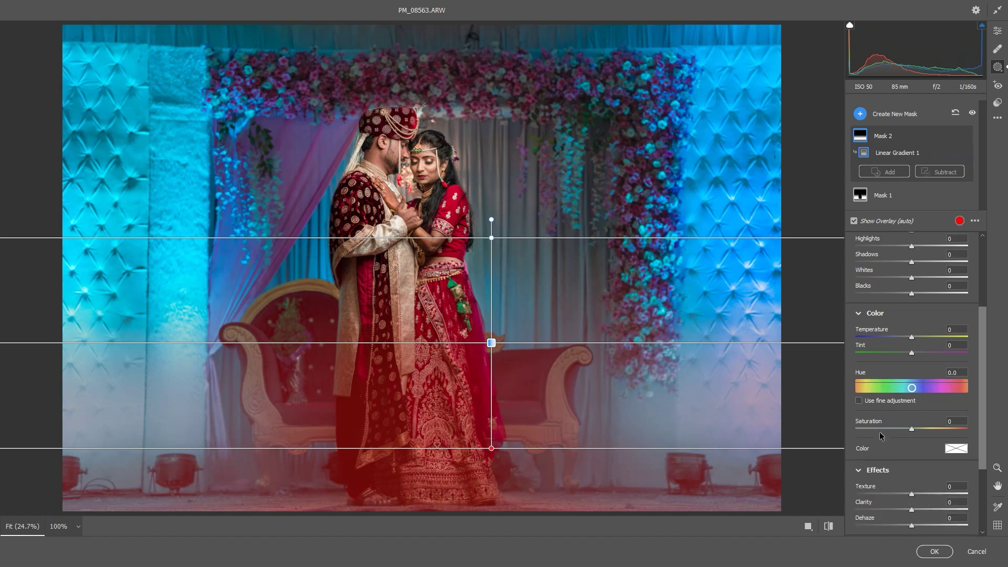
scroll(880, 431, down, 2)
scroll(881, 444, down, 1)
key(y)
scroll(892, 414, up, 2)
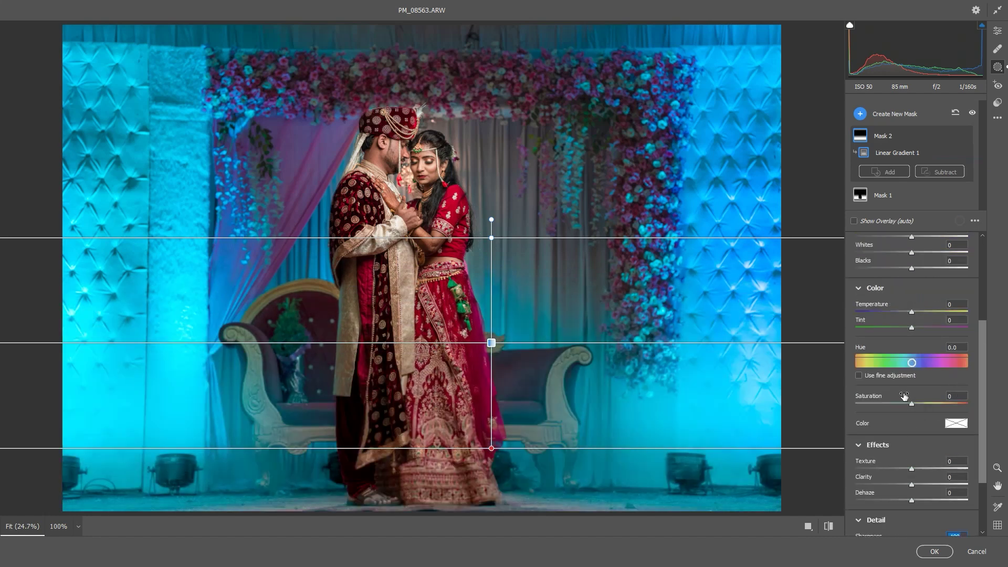
scroll(896, 396, up, 3)
drag(878, 334, 875, 404)
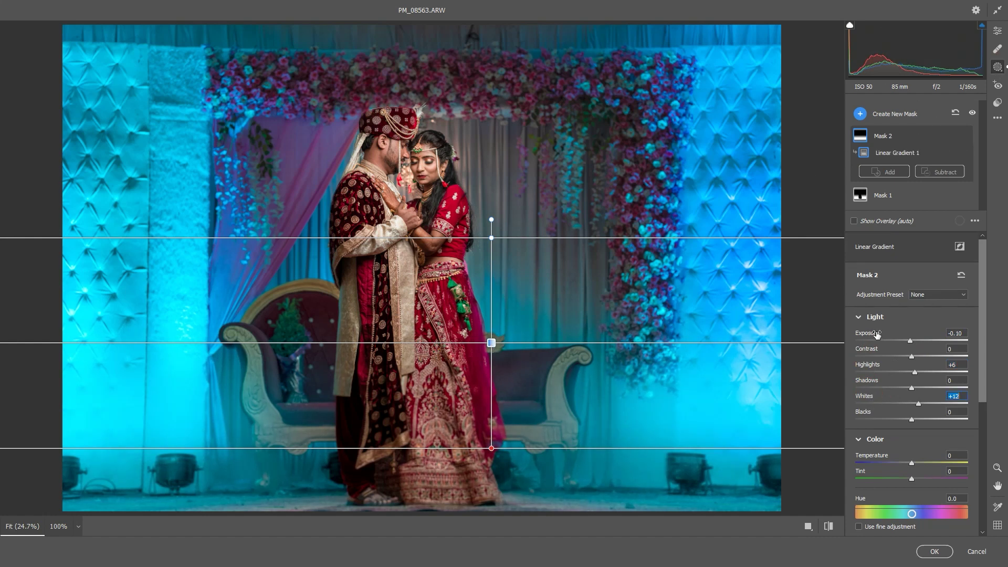
drag(877, 335, 874, 335)
Darken everything outside the couple with an inverted radial mask at Exposure -0.65
click(867, 114)
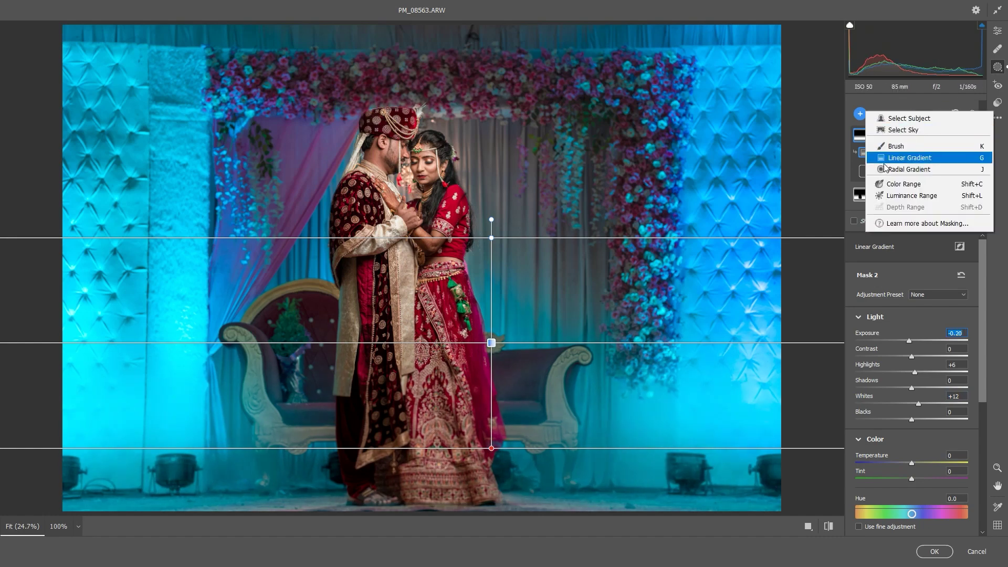
click(935, 166)
mouse_move(440, 237)
mouse_down()
mouse_move(526, 374)
mouse_move(407, 223)
mouse_up()
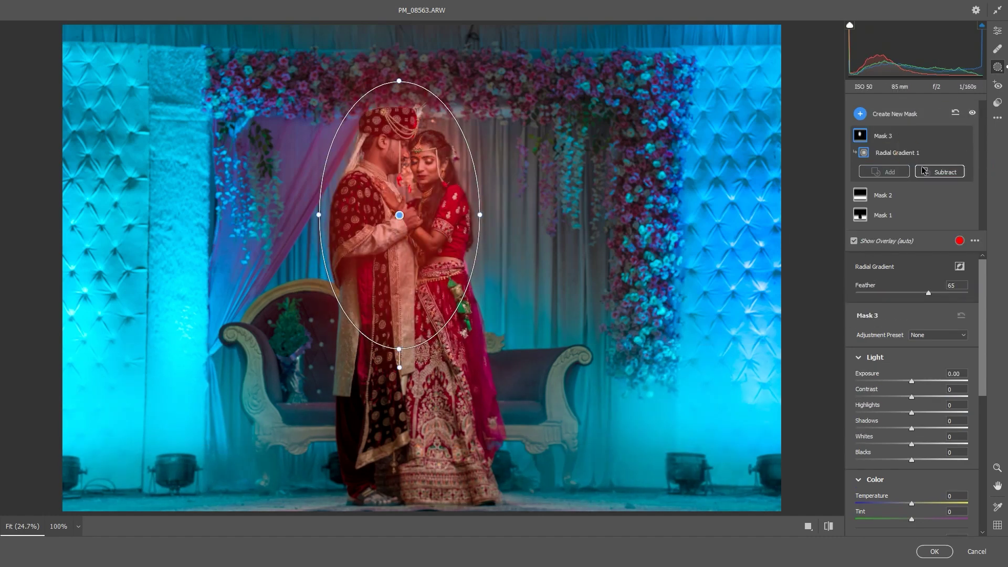
click(959, 266)
drag(876, 374, 874, 375)
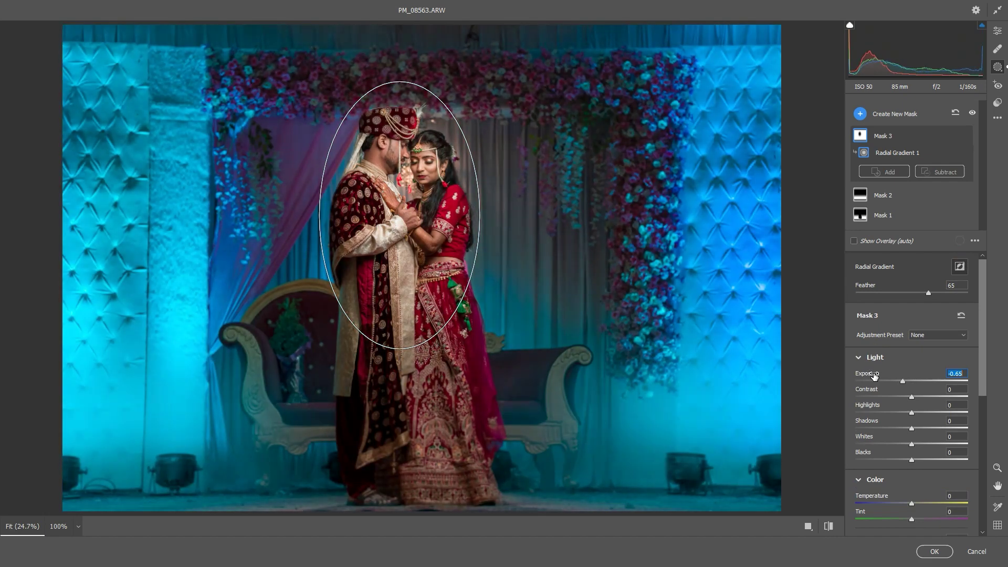
Draw a large radial mask over the left wall and raise its exposure
click(860, 113)
click(899, 173)
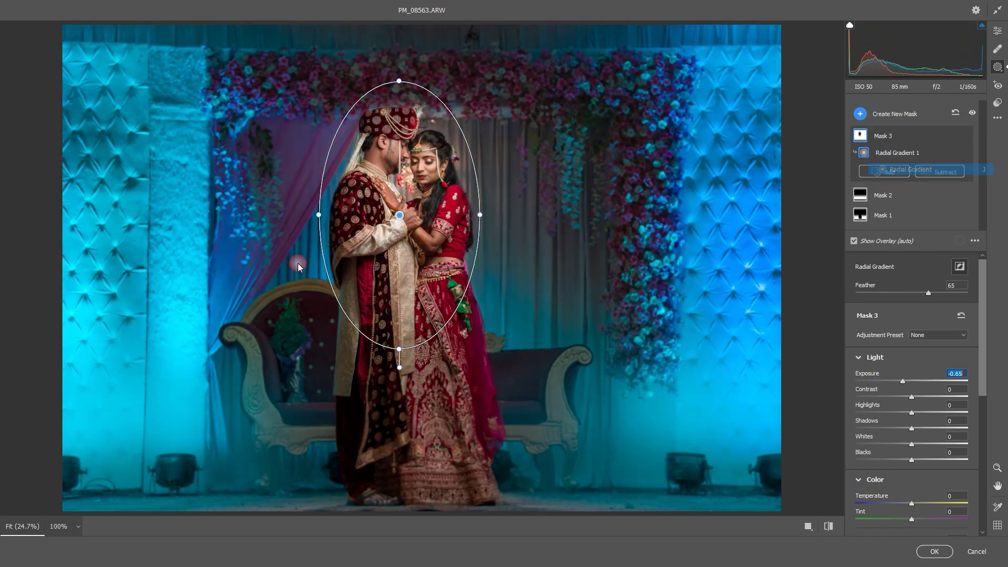
drag(181, 242, 323, 460)
drag(194, 249, 136, 267)
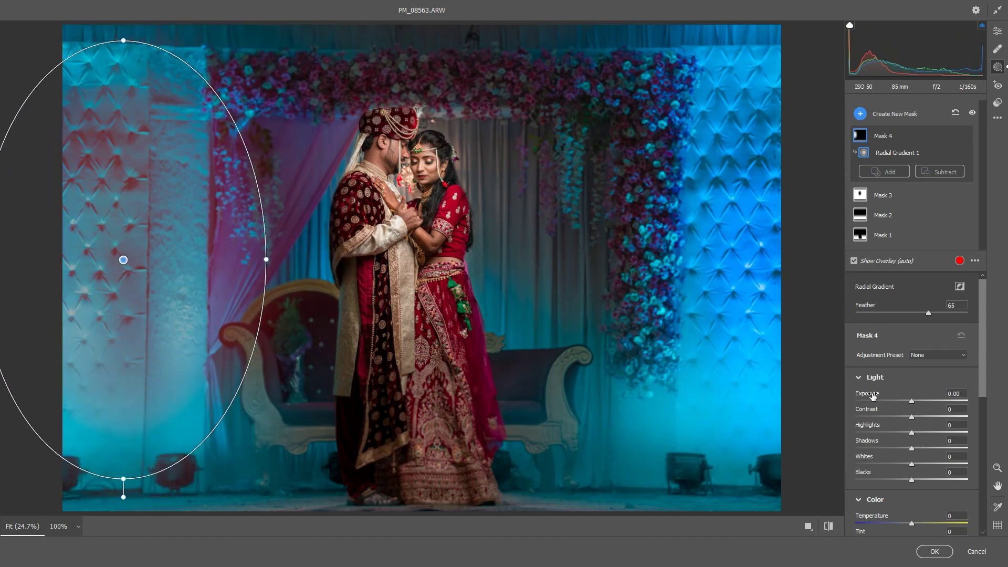
Set the left-wall mask to Exposure +1.15, Blacks -12, Saturation -45, shifting it further left
drag(873, 396, 887, 398)
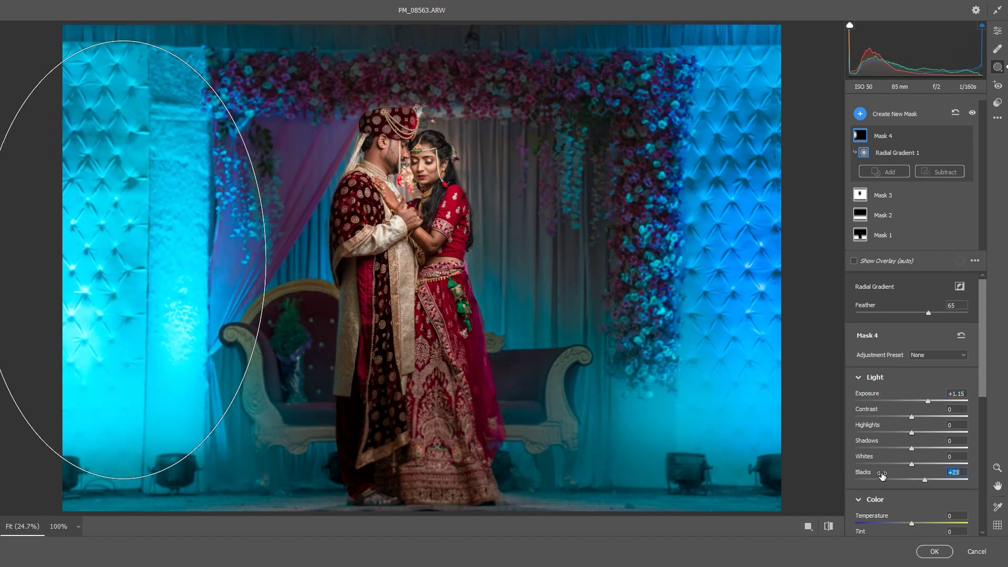
drag(882, 476, 862, 475)
drag(123, 276, 41, 261)
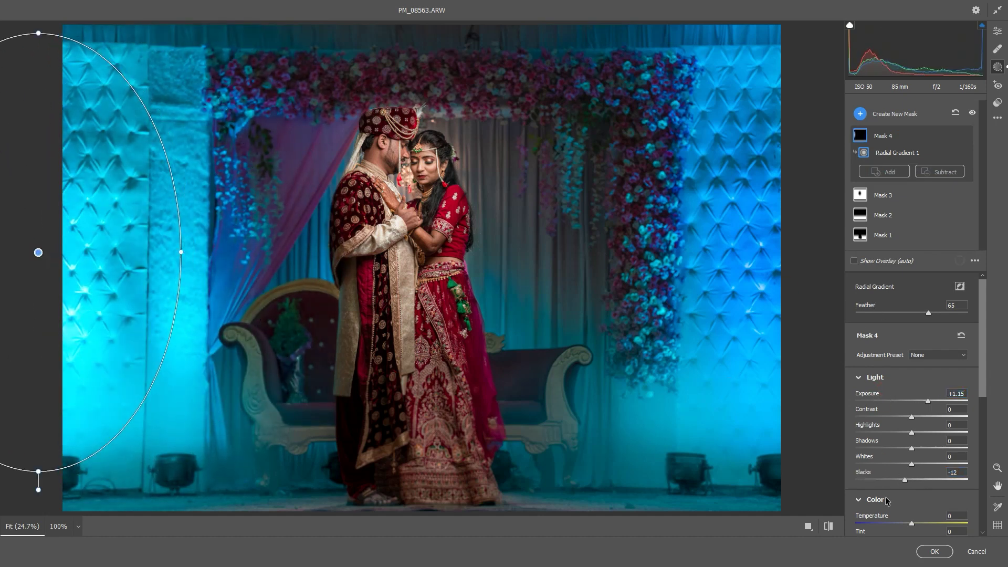
scroll(886, 501, down, 5)
drag(872, 477, 851, 485)
scroll(880, 464, up, 2)
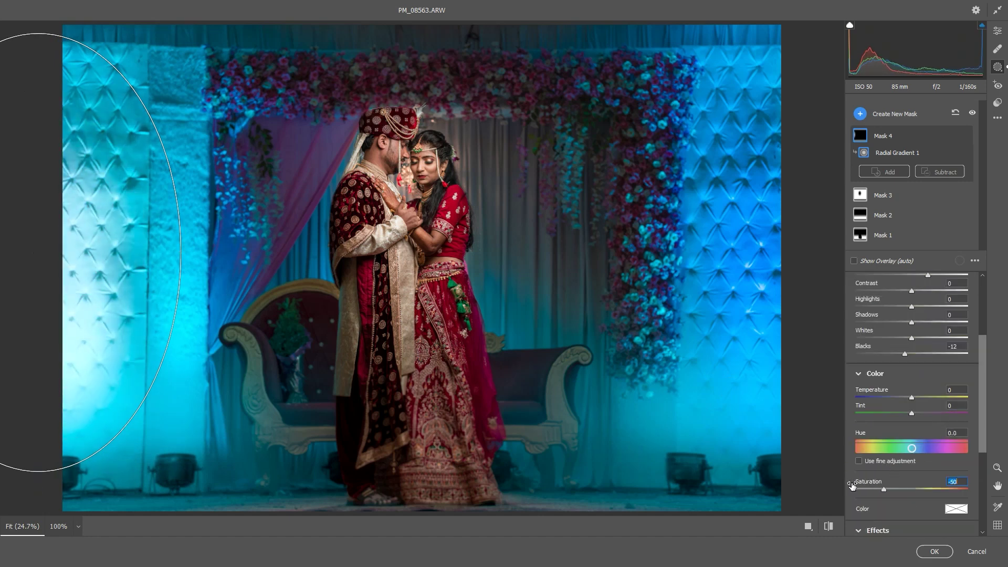
Duplicate the radial gradient onto the right wall, then return to global adjustments
right_click(43, 261)
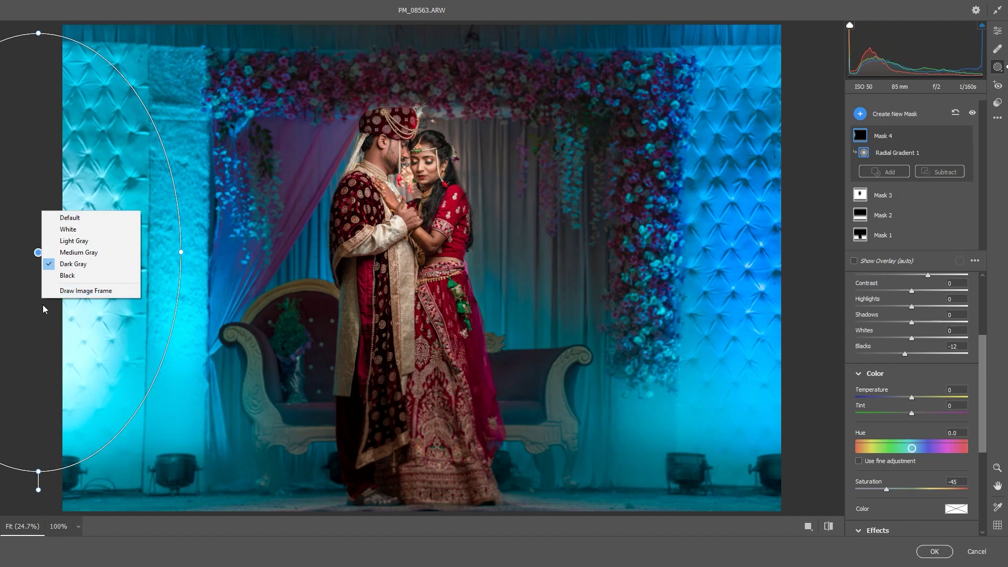
key(Escape)
drag(40, 252, 70, 251)
right_click(84, 257)
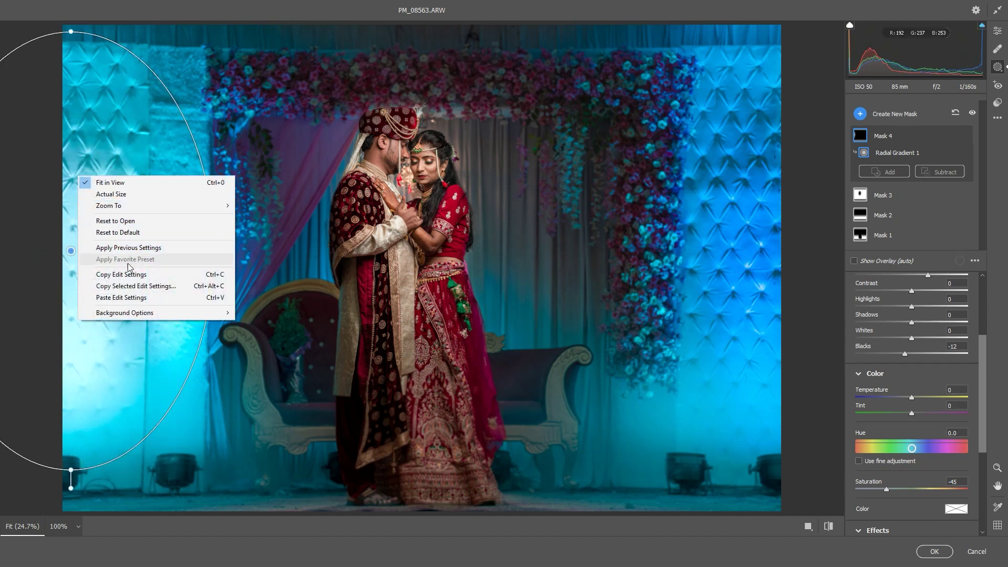
right_click(70, 252)
click(128, 229)
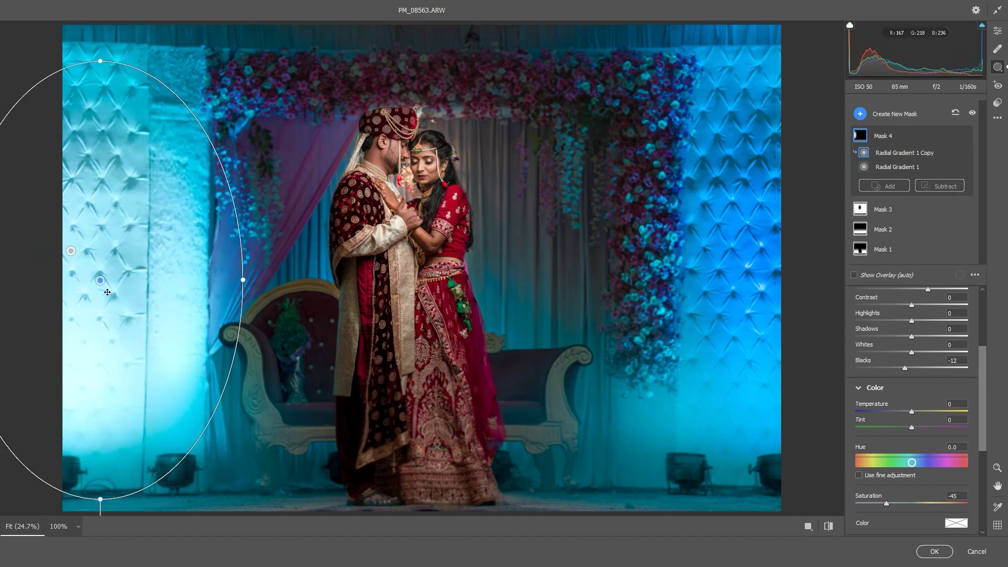
drag(70, 251, 813, 244)
drag(71, 250, 48, 251)
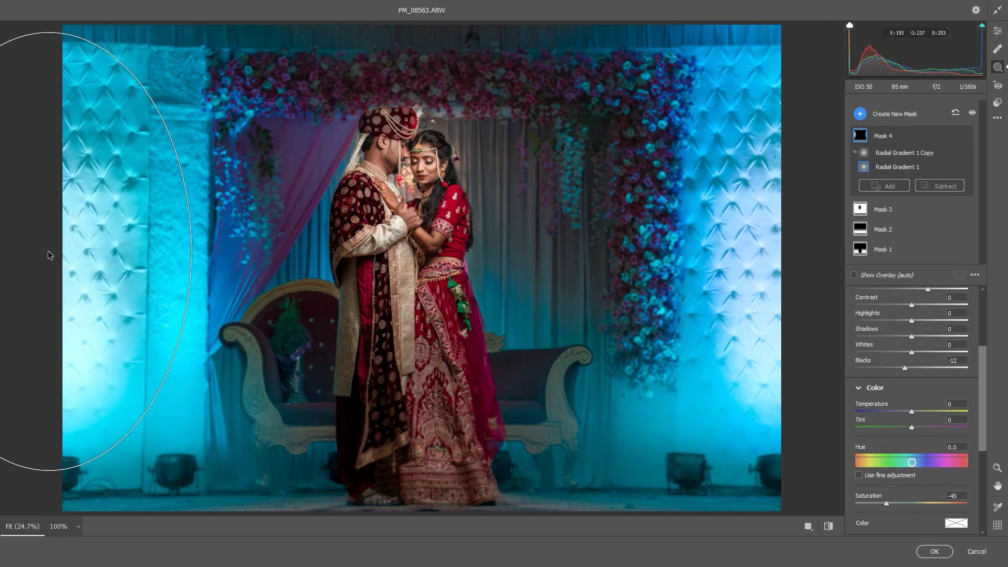
click(998, 32)
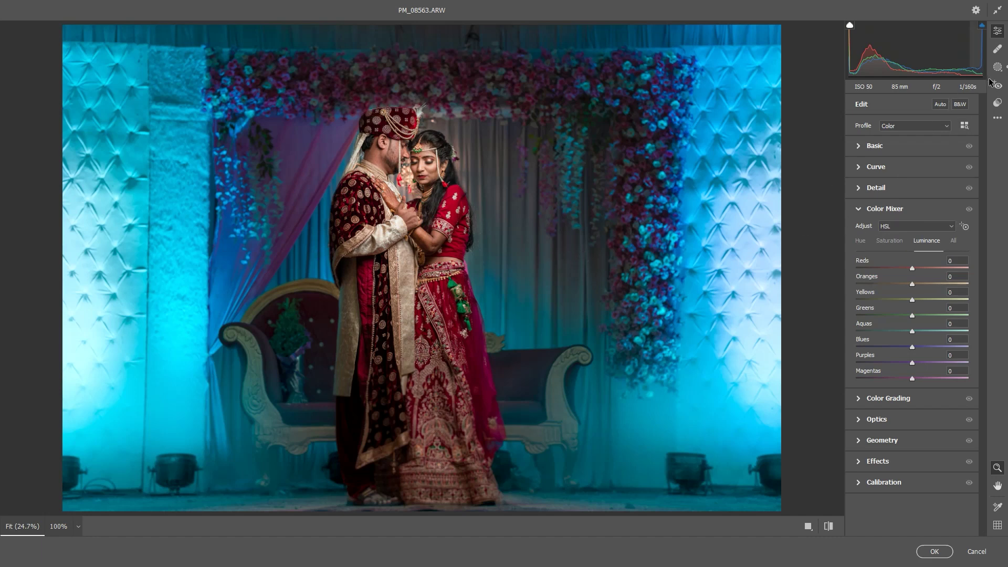
Add a linear gradient mask across the stage at Exposure -0.40
click(997, 67)
click(859, 114)
click(893, 161)
drag(681, 181, 327, 272)
drag(882, 394, 875, 395)
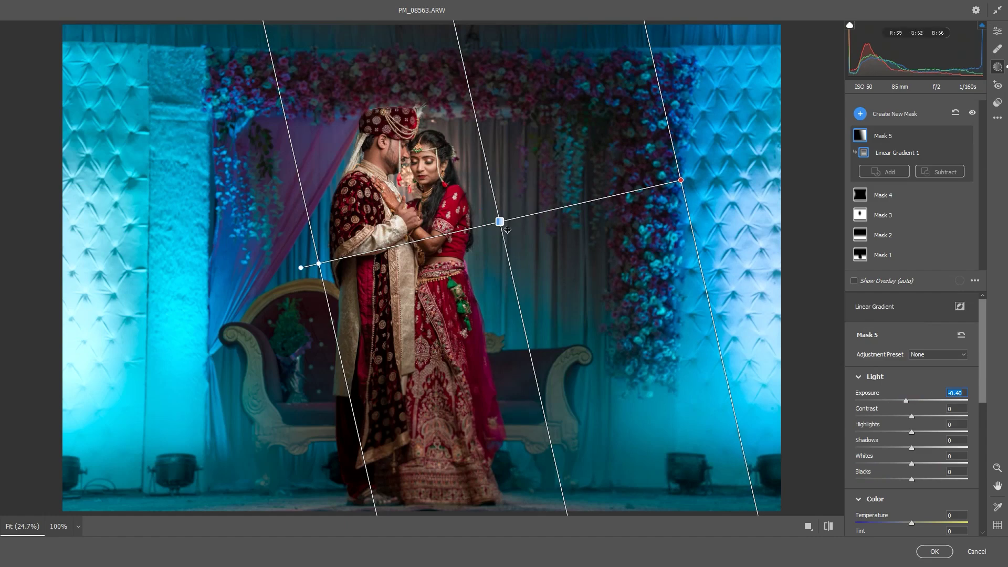
mouse_move(507, 229)
mouse_down()
mouse_move(551, 195)
mouse_move(430, 225)
mouse_up()
Duplicate that gradient and rotate the copy to a steeper diagonal on the left
right_click(549, 131)
click(572, 158)
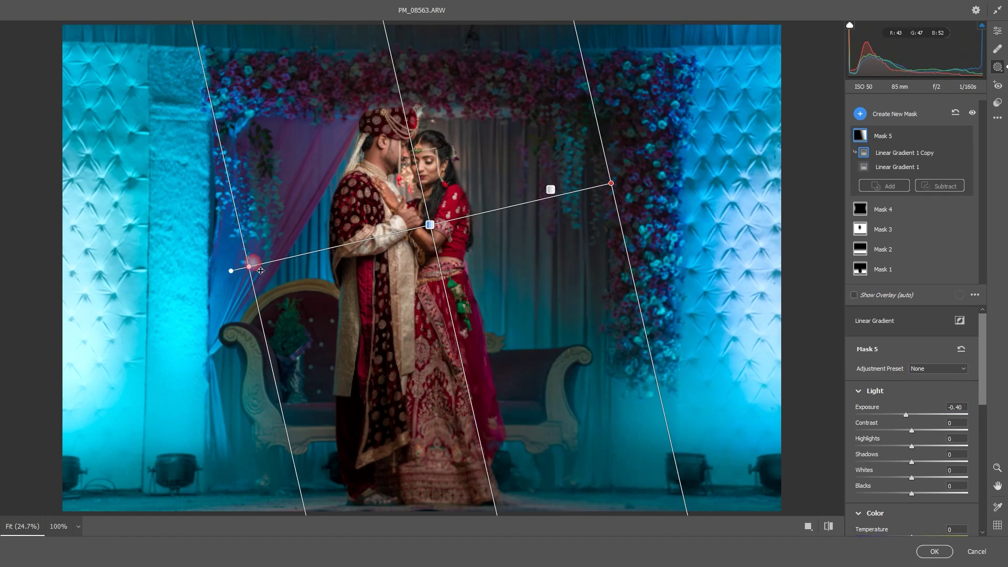
mouse_move(261, 270)
mouse_down()
mouse_move(225, 218)
mouse_move(625, 259)
mouse_move(597, 108)
mouse_move(610, 129)
mouse_up()
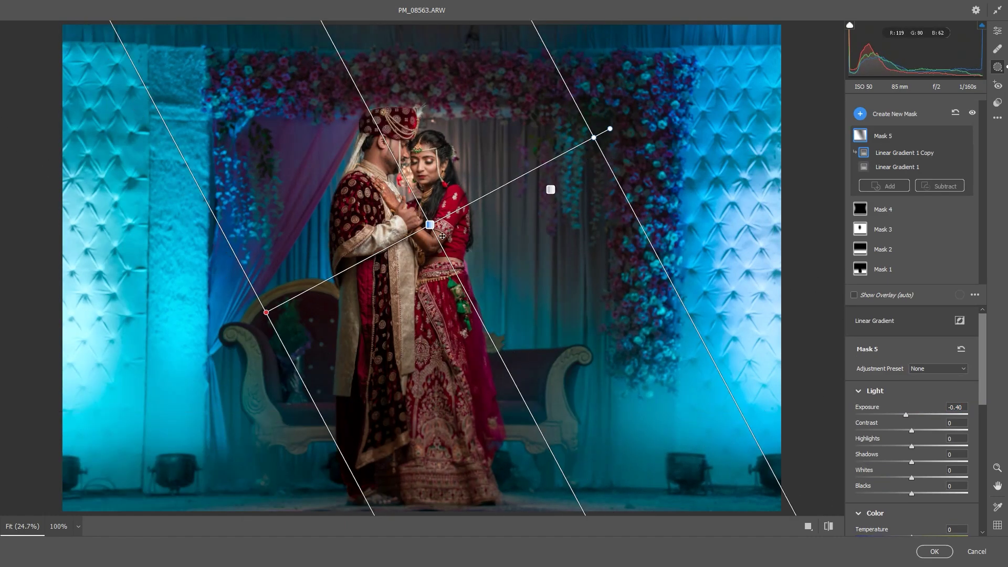
drag(442, 236, 410, 283)
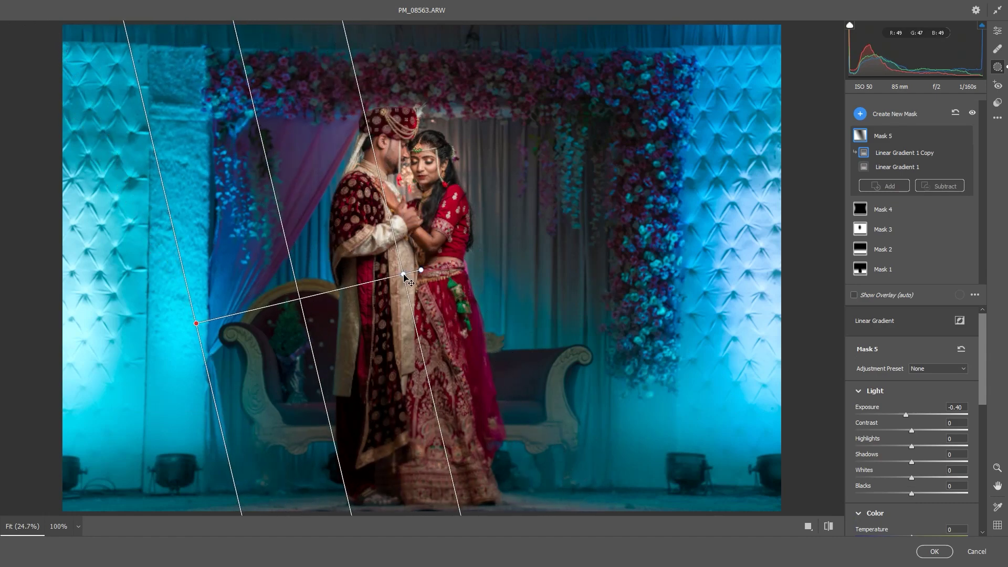
Set global Exposure +0.45 and Highlights -73, then compare before and after
click(997, 31)
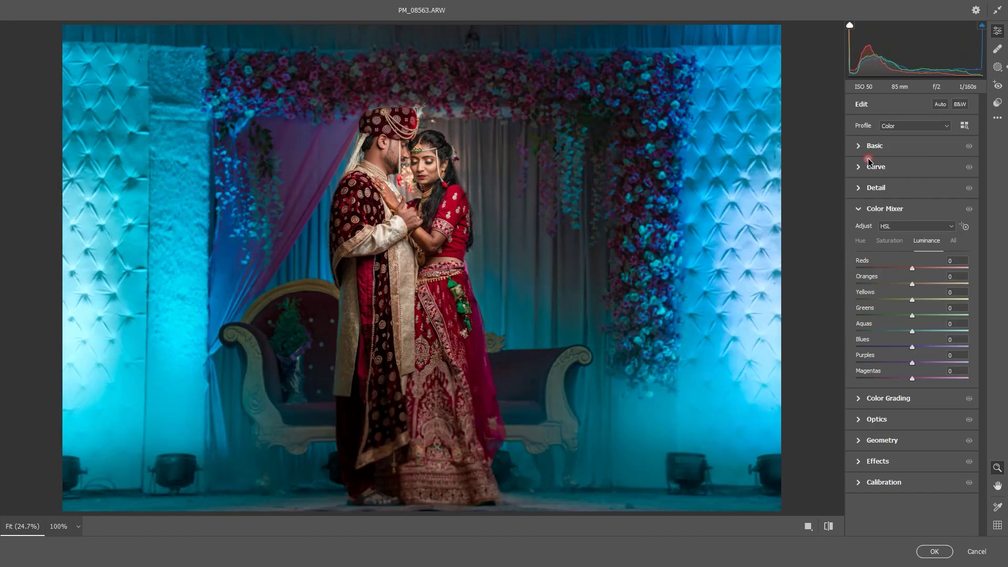
click(871, 146)
drag(866, 224, 870, 289)
drag(872, 225, 876, 226)
mouse_move(873, 254)
mouse_down()
mouse_move(889, 270)
mouse_move(876, 272)
mouse_up()
key(backslash)
key(backslash)
key(backslash)
key(backslash)
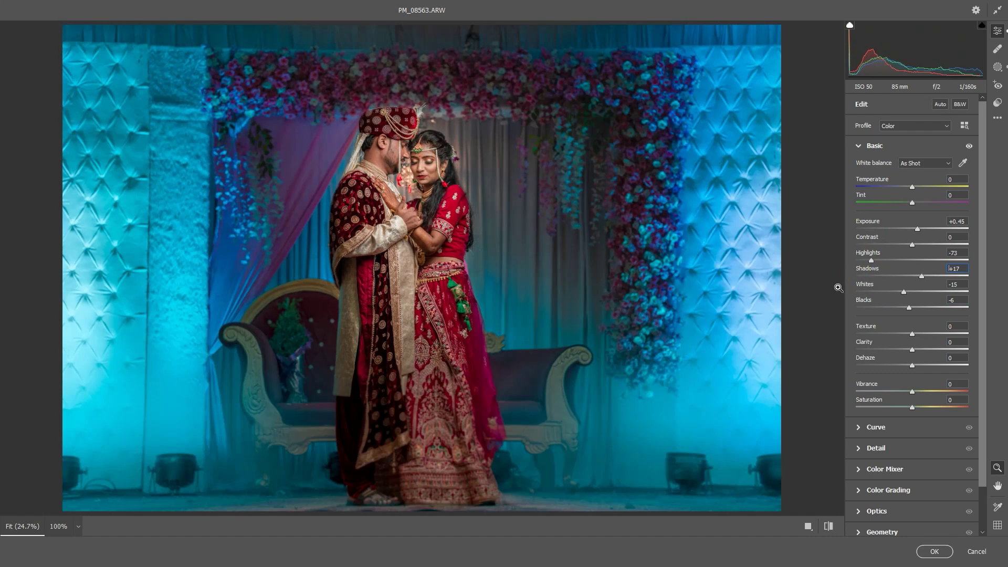
key(backslash)
key(backslash)
key(backslash)
key(backslash)
key(backslash)
key(backslash)
Create a brush mask with Exposure -0.35, Shadows +25, Blacks +26 and Dehaze -36
click(997, 67)
click(859, 107)
click(895, 152)
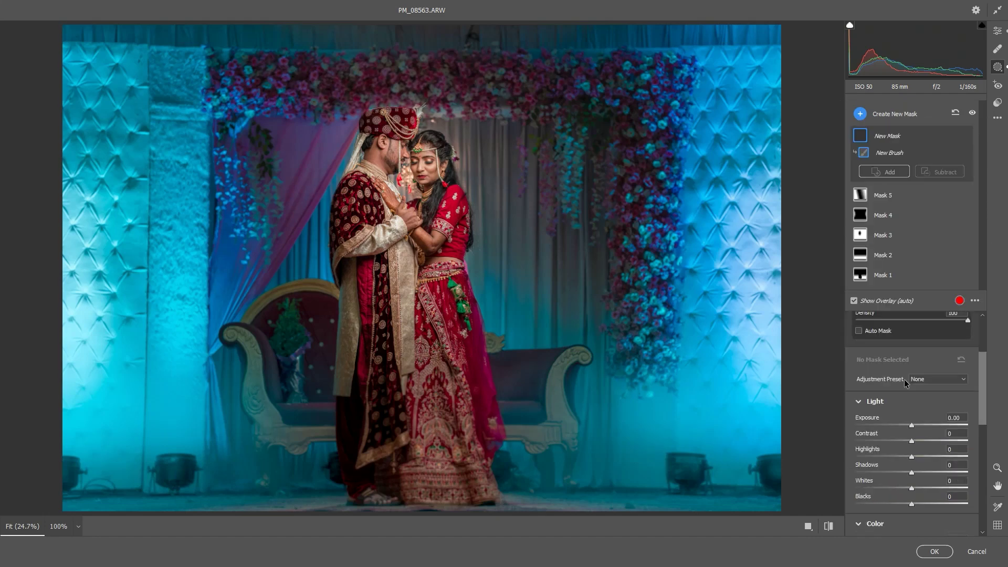
scroll(871, 425, down, 2)
scroll(874, 435, down, 3)
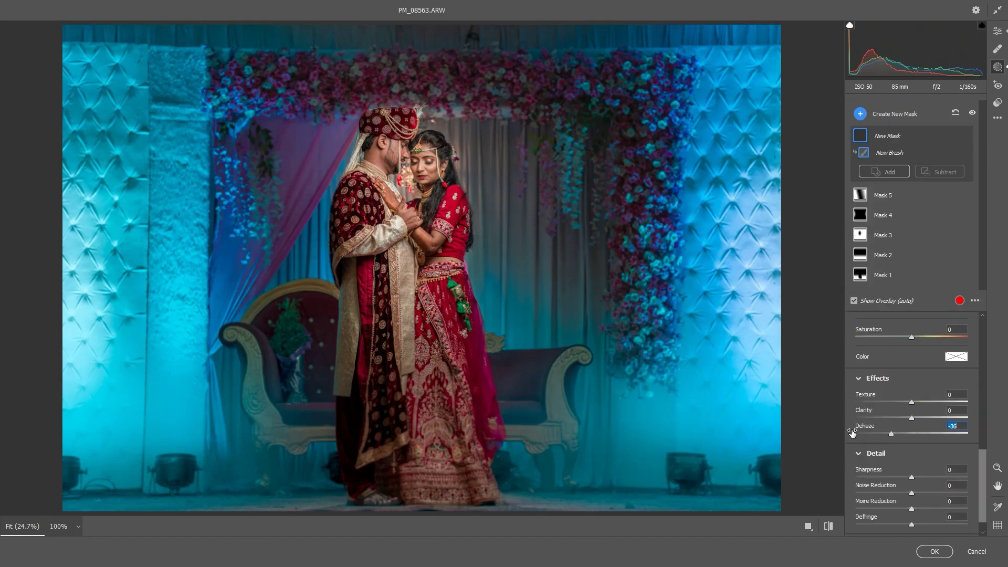
scroll(867, 333, up, 2)
key(ctrl+minus)
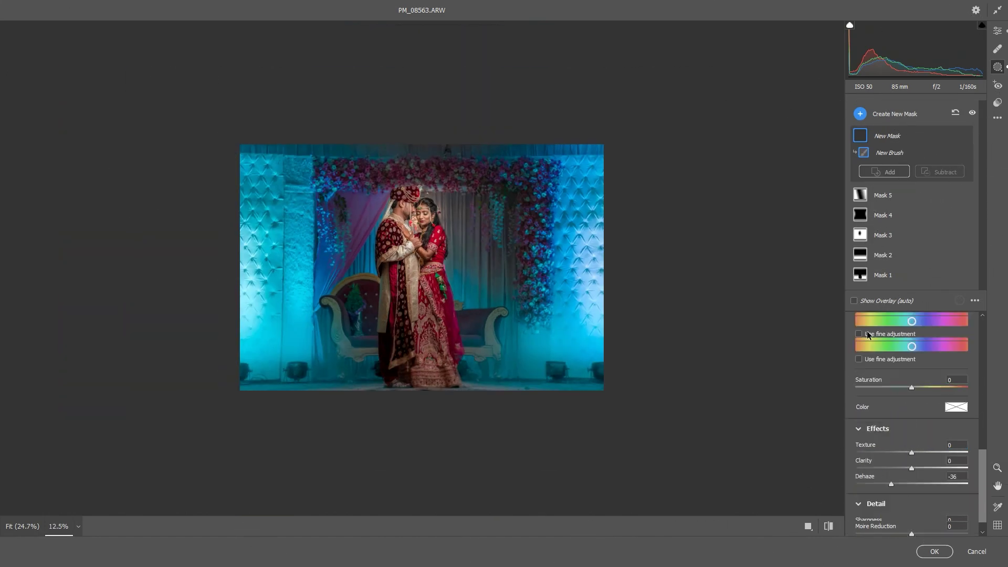
scroll(867, 334, up, 2)
scroll(886, 351, up, 1)
mouse_move(870, 414)
mouse_down()
mouse_move(884, 419)
mouse_move(882, 452)
mouse_up()
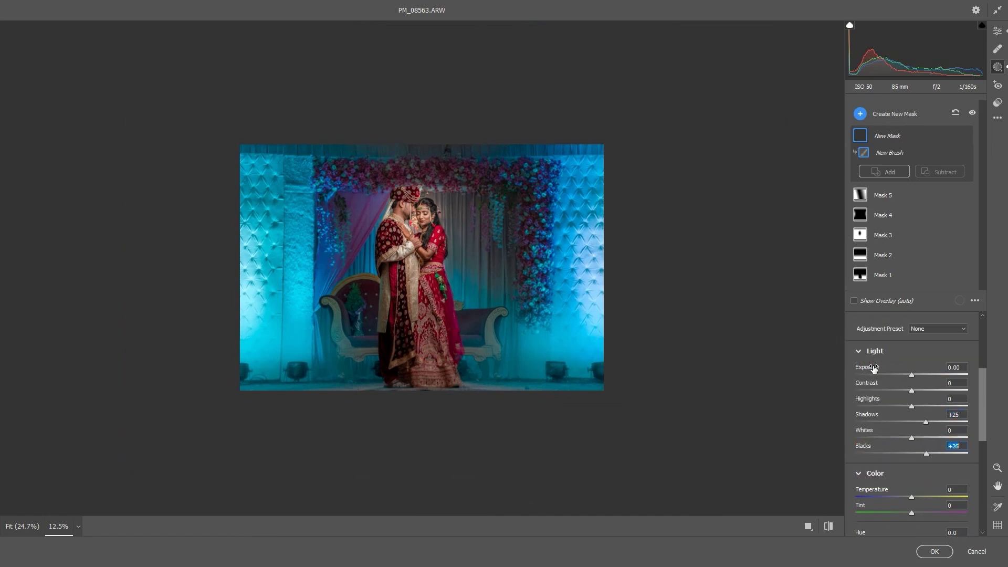
drag(873, 367, 861, 367)
Paint the brush mask along the photo's top and bottom edges, then return to global adjustments
drag(320, 123, 366, 113)
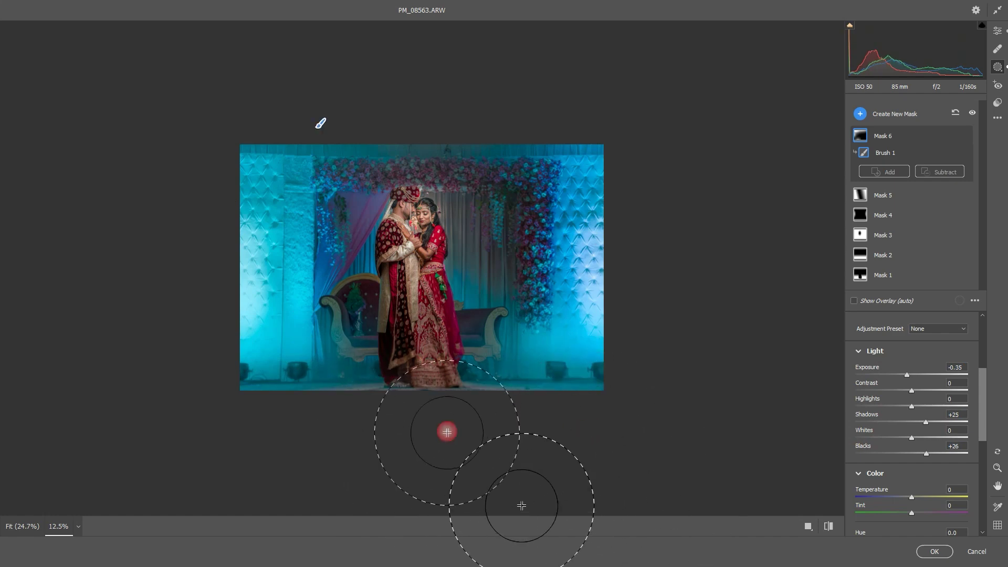
drag(521, 505, 366, 564)
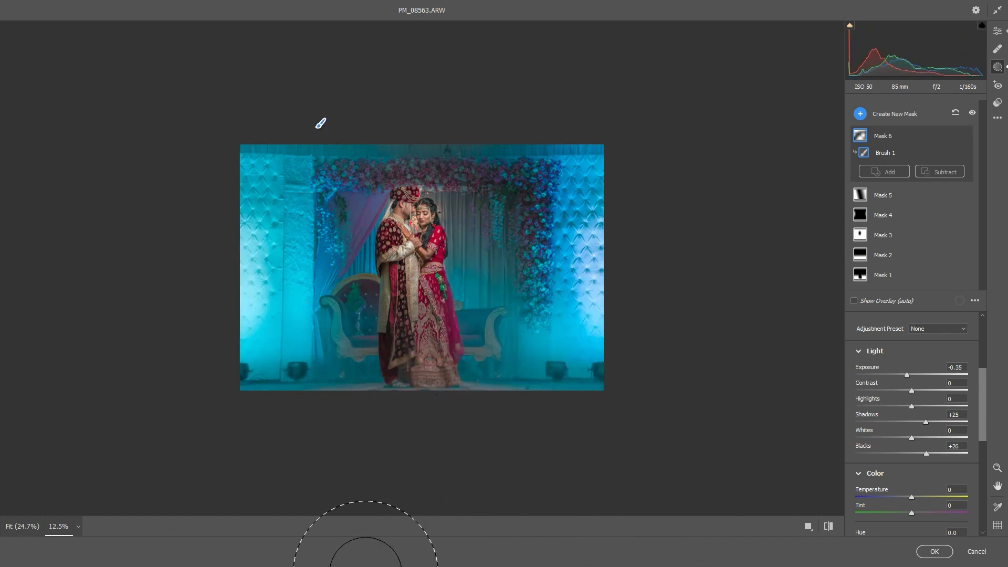
key(ctrl+plus)
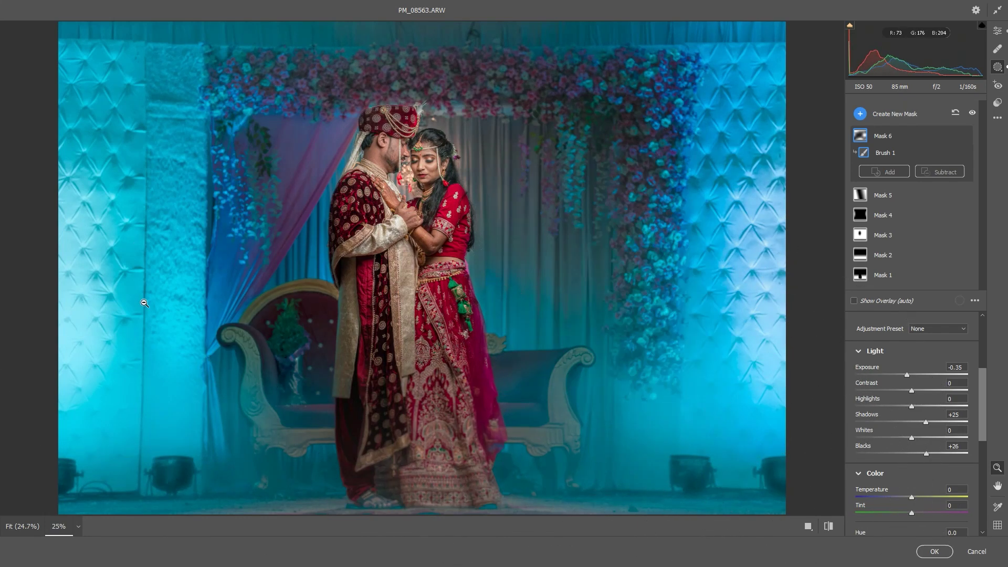
click(997, 30)
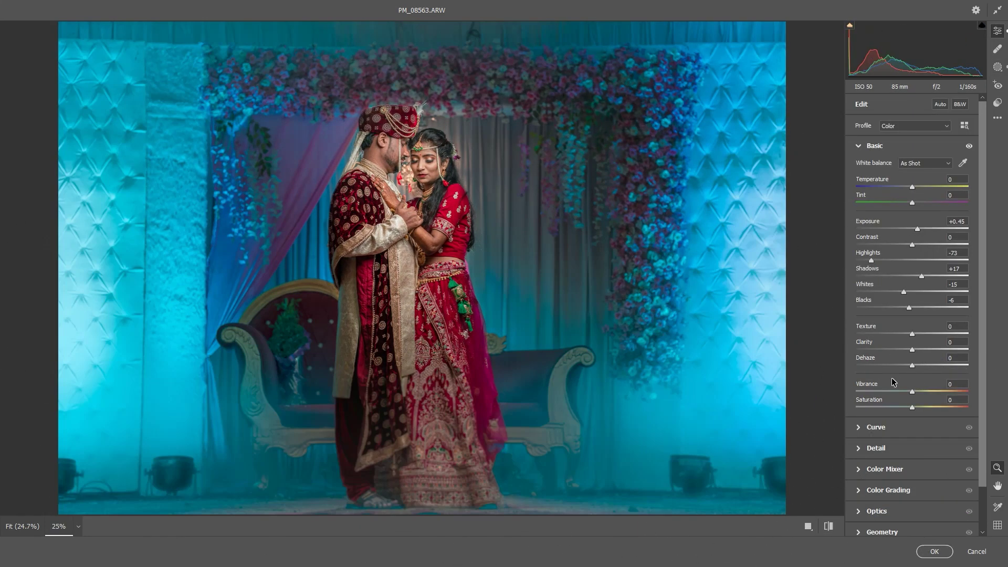
Color grade the highlights toward cyan and the shadows to Hue 33, Saturation 21
scroll(925, 185, down, 3)
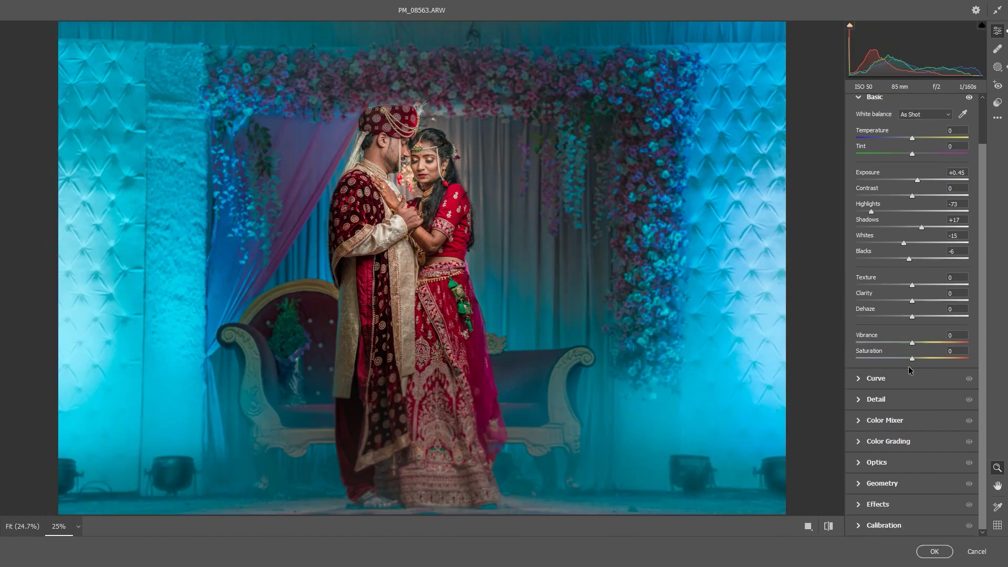
click(888, 440)
click(935, 246)
drag(912, 323, 904, 323)
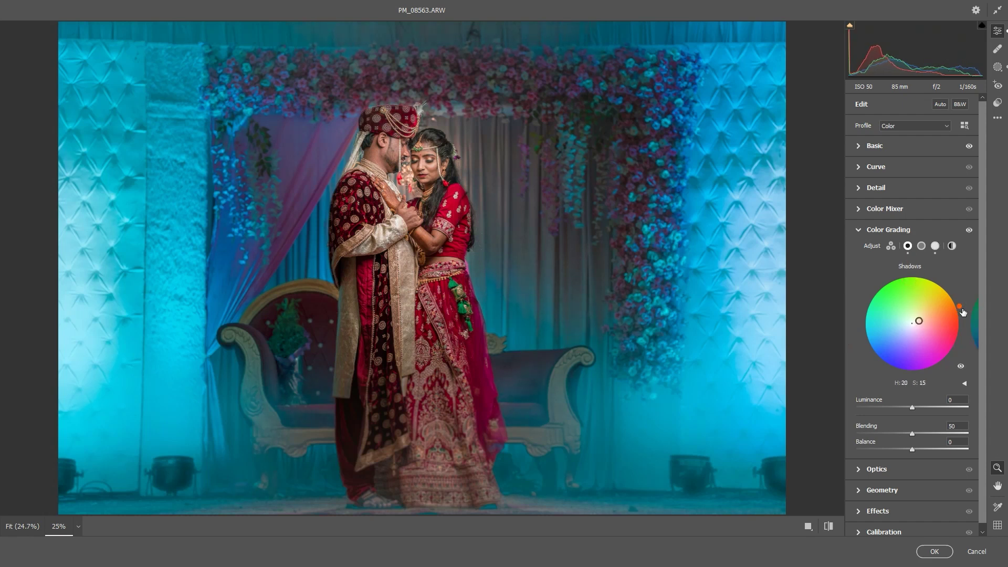
drag(951, 307, 968, 329)
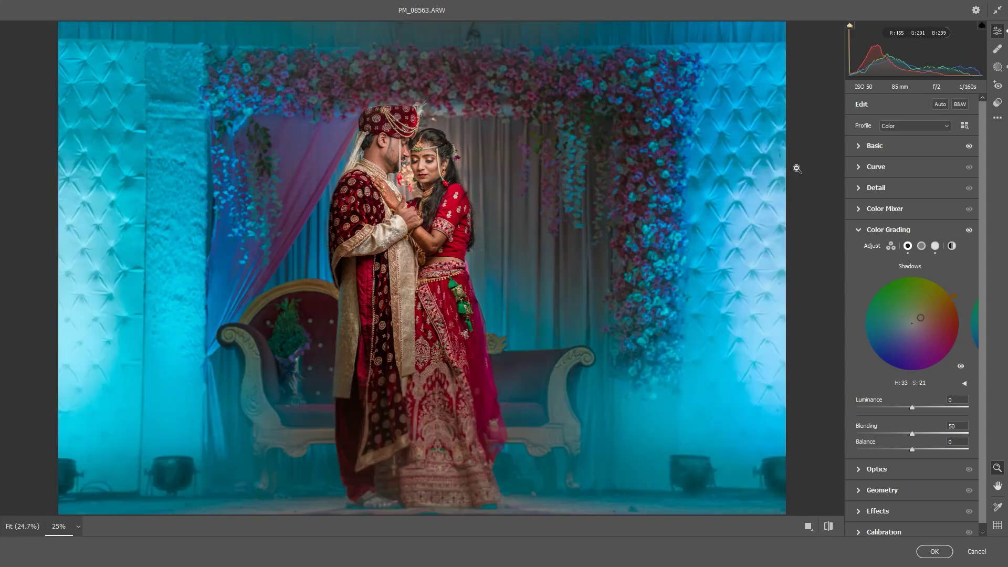
click(867, 146)
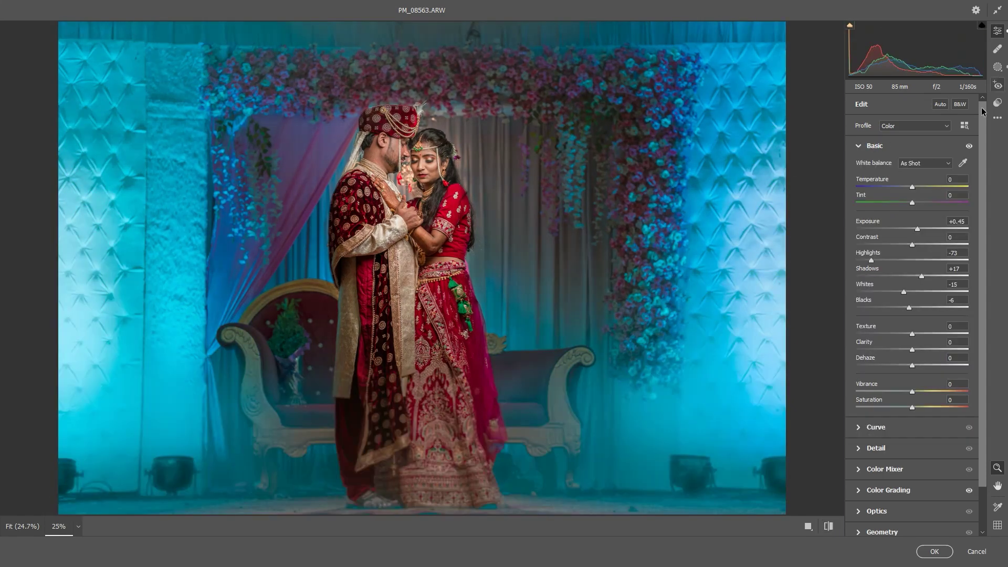
Apply the Camera Raw edits and add a Color Lookup layer to try the FuturisticBleak LUT
click(929, 551)
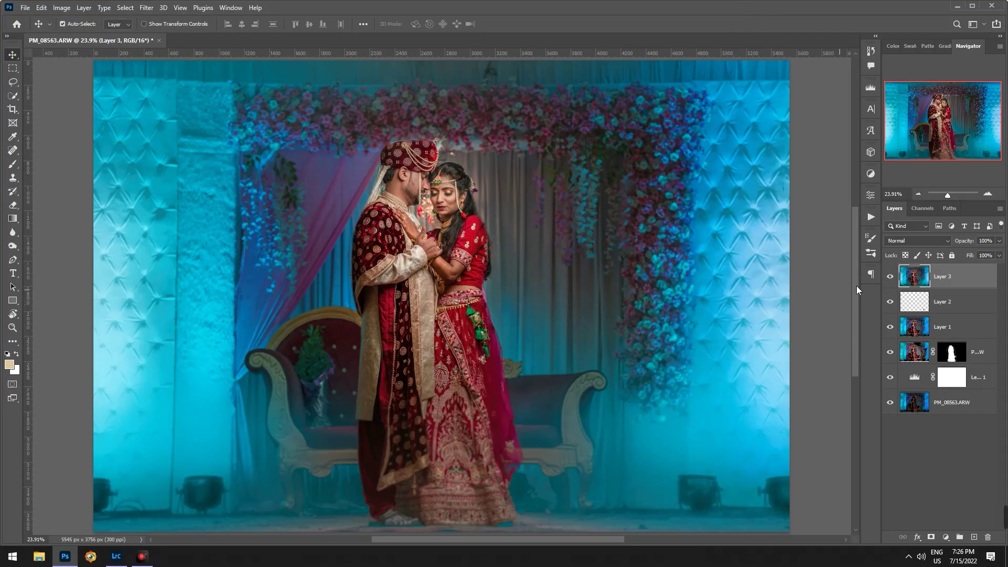
click(889, 276)
click(945, 537)
click(945, 480)
click(757, 227)
Step through several LUTs on the first Color Lookup layer, then target its mask
click(756, 436)
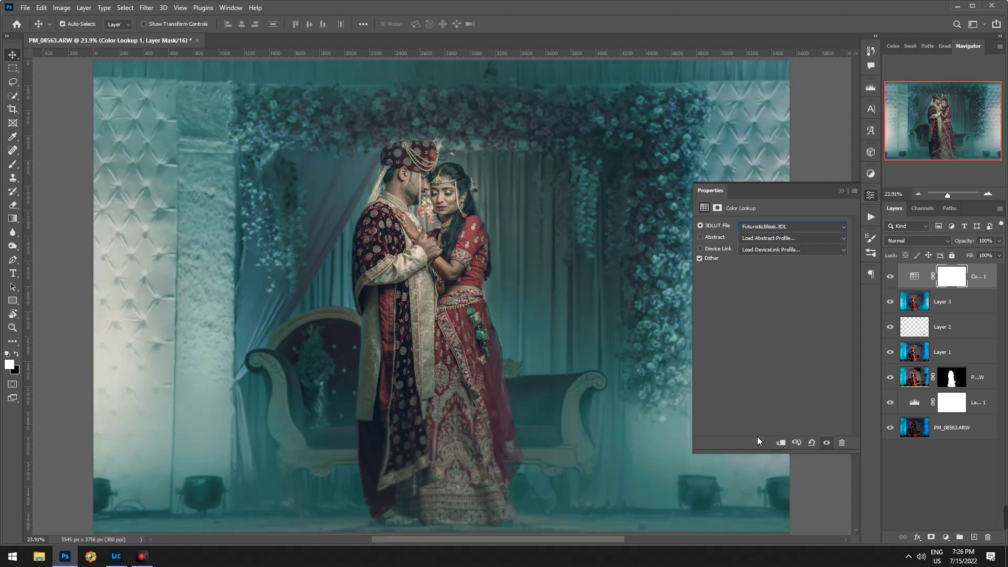
key(Up)
key(Up)
key(Up)
key(Up)
key(Up)
key(Up)
key(Up)
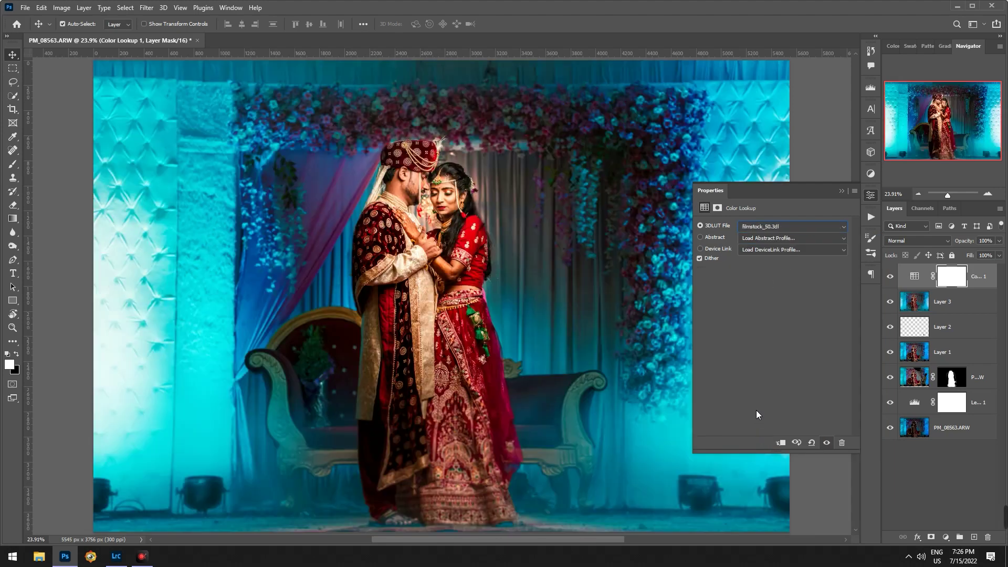
key(Up)
click(962, 277)
Draw a reversed white-to-black radial gradient on the Color Lookup mask so the grade stays at the edges
key(g)
drag(458, 229, 241, 142)
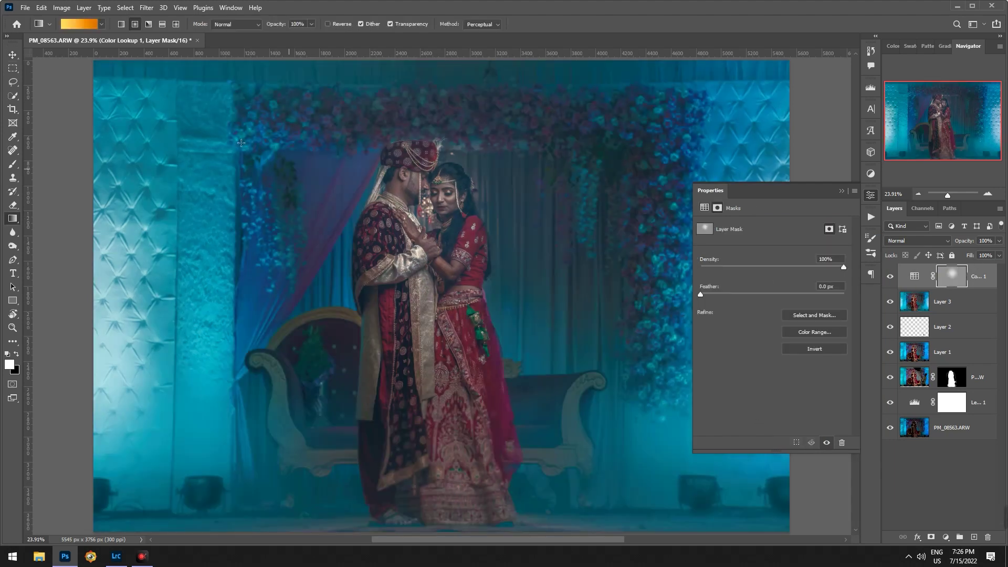
click(92, 23)
click(779, 147)
click(972, 131)
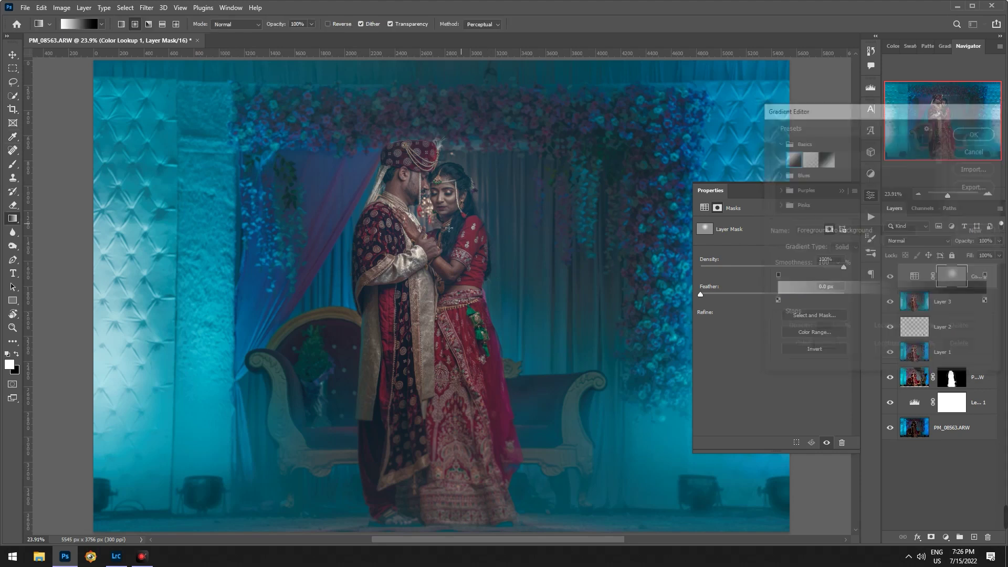
mouse_move(420, 215)
mouse_down()
mouse_move(429, 221)
mouse_move(294, 147)
mouse_up()
click(328, 24)
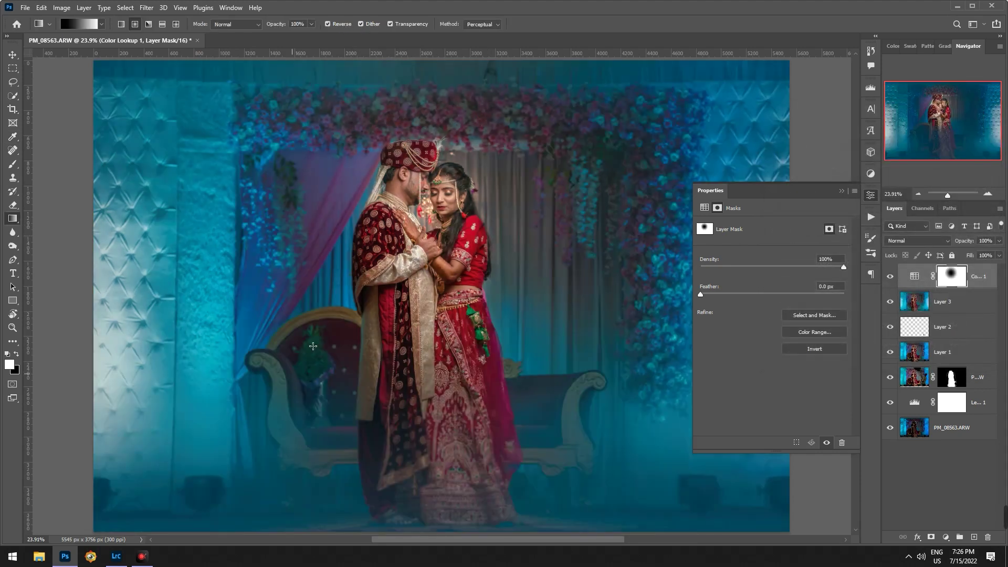
key(ctrl+minus)
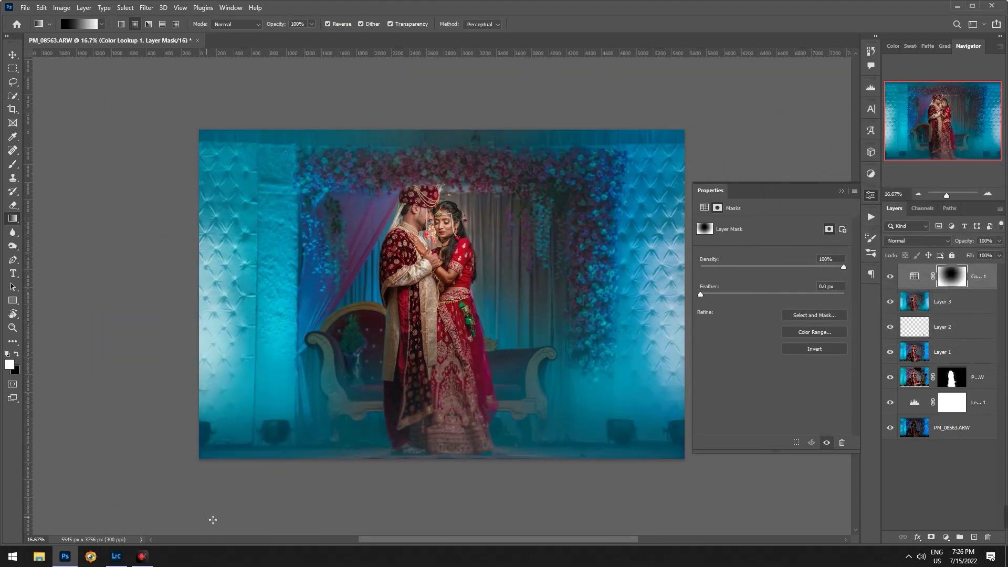
Add Color Lookup 2 with FallColors.look at 15% opacity, then select the edit layer stack
click(945, 537)
click(939, 479)
click(793, 226)
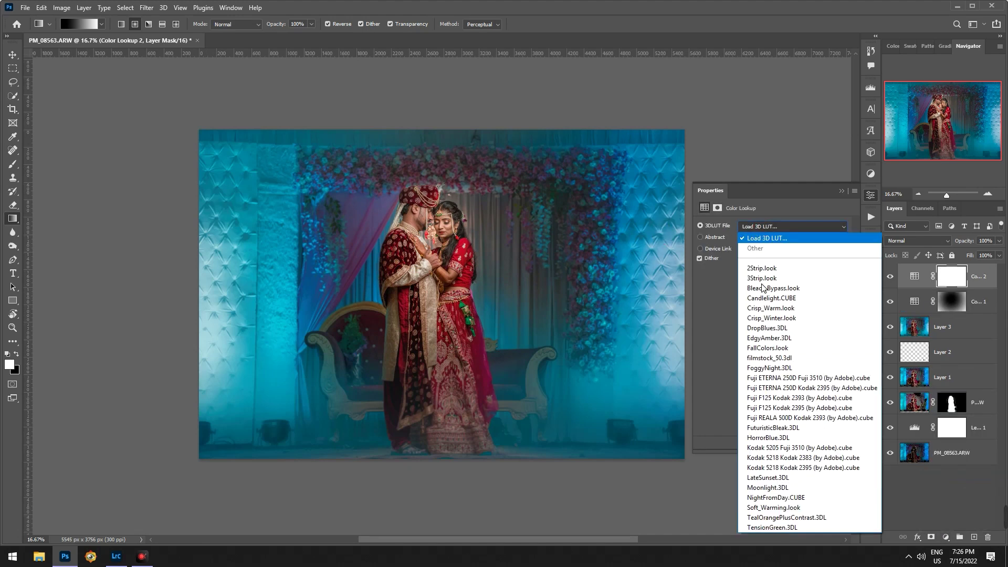
click(770, 348)
click(984, 241)
text(20)
key(Return)
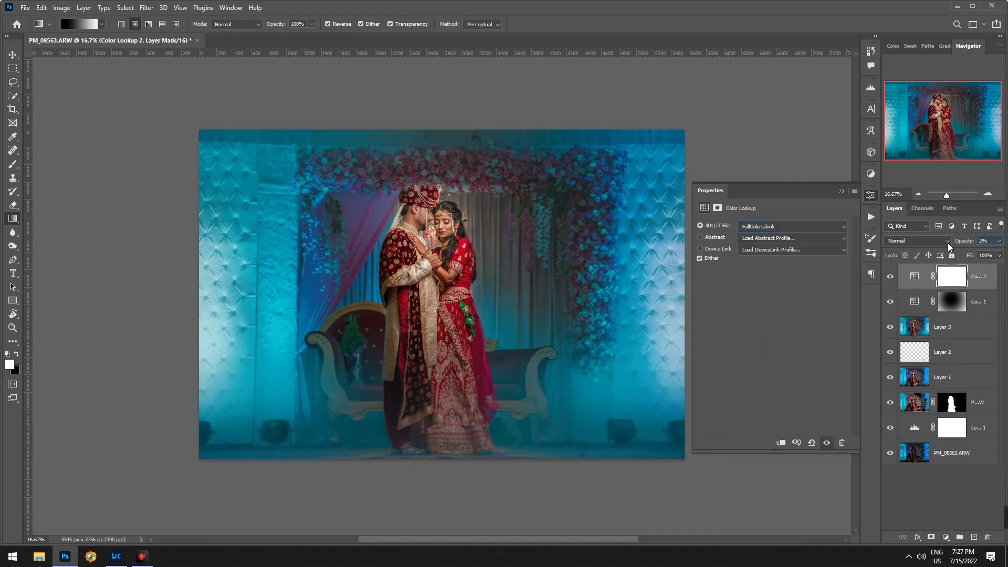
text(15)
click(870, 194)
key(ctrl+0)
click(11, 54)
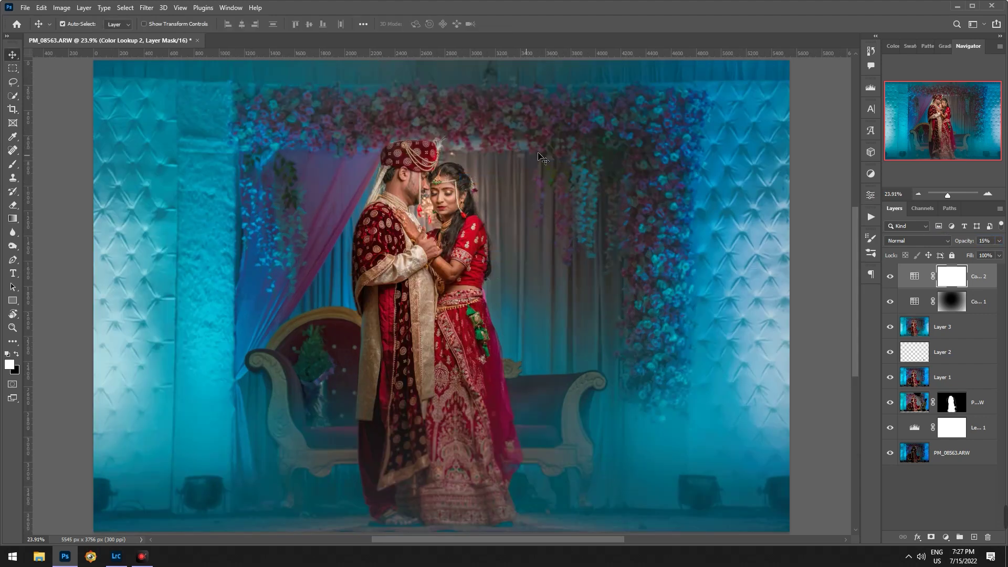
shift+click(983, 427)
Group the edit layers into Group 1, compare with and without it, and zoom to the faces
key(ctrl+g)
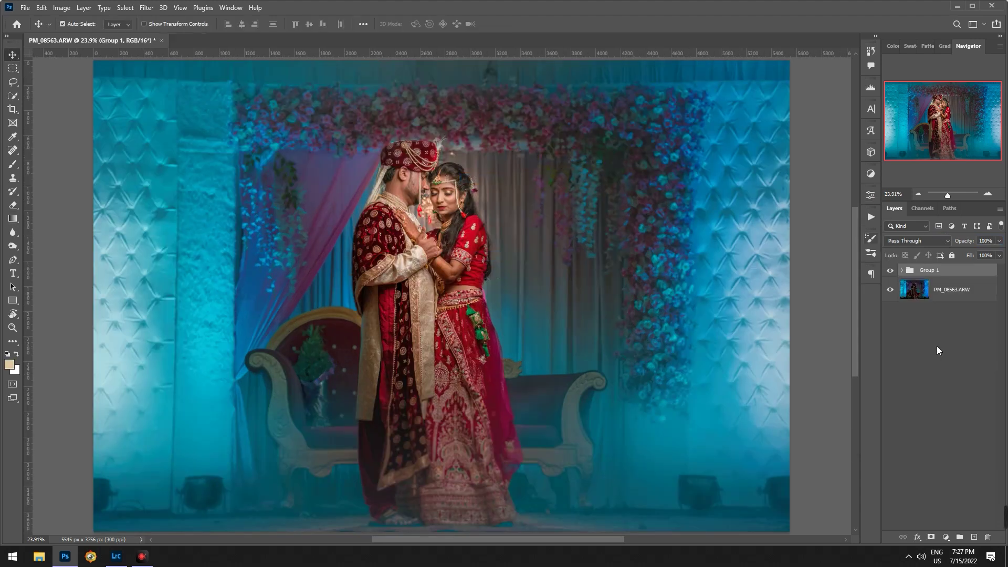
click(890, 270)
click(895, 270)
click(894, 270)
click(894, 269)
key(ctrl+1)
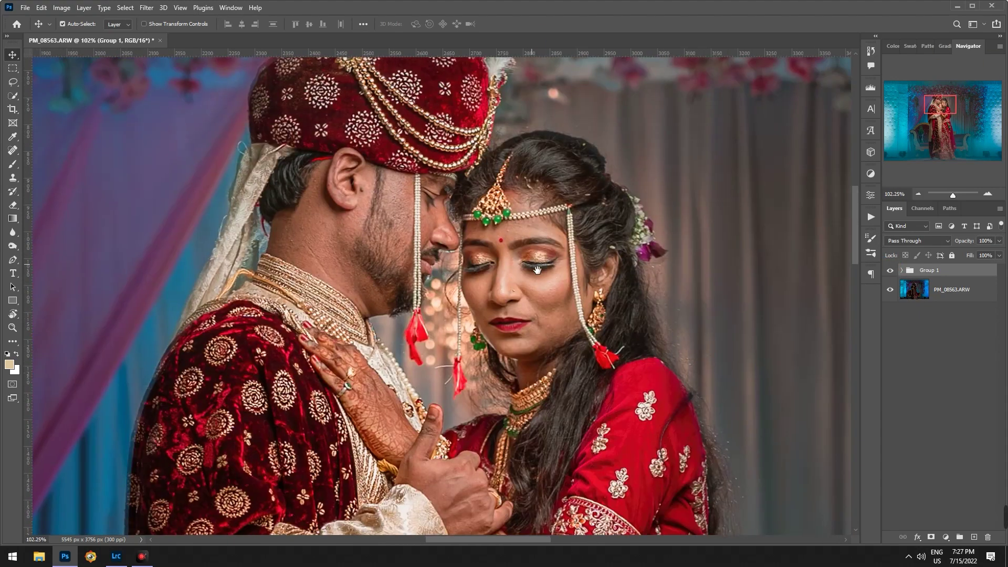
key(ctrl+0)
key(ctrl+1)
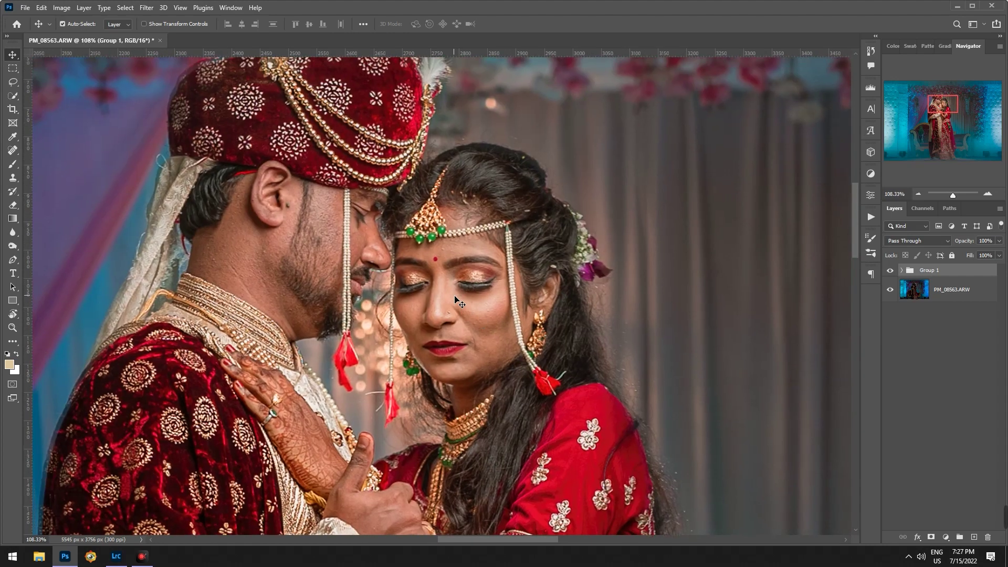
key(ctrl+minus)
key(ctrl+plus)
Add a darkening Curves layer (130→118) named B and hide it
click(946, 537)
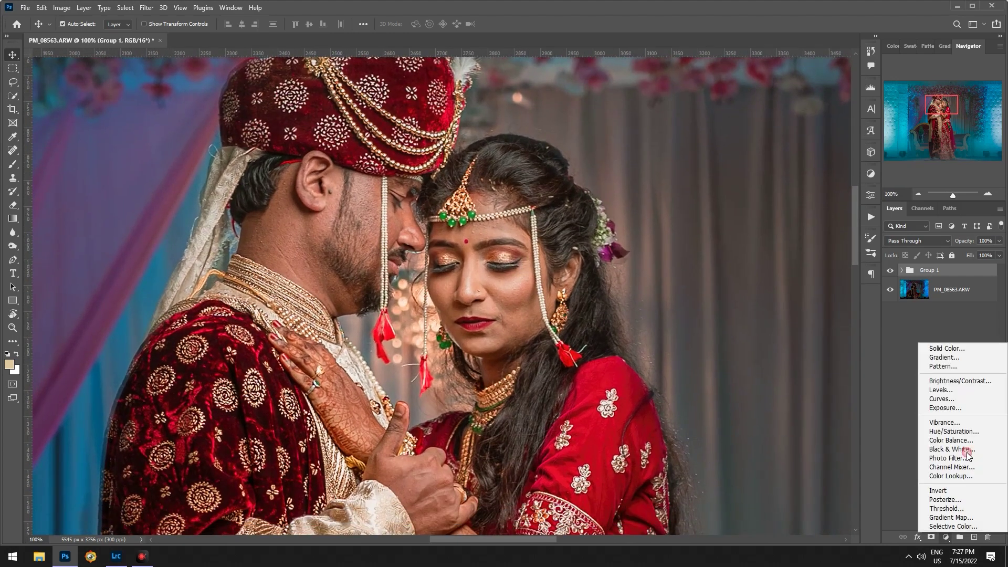
click(942, 402)
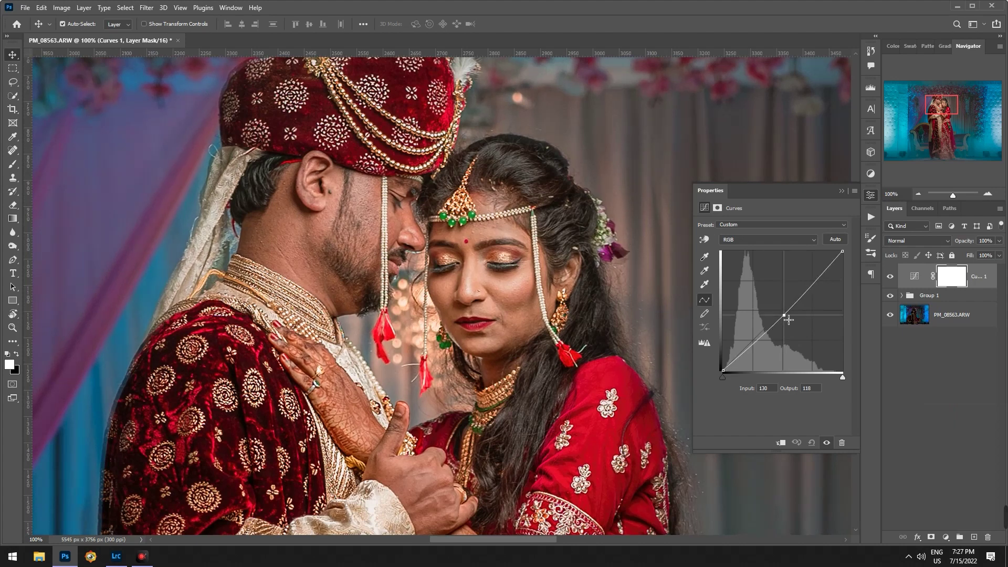
drag(786, 311, 792, 319)
click(870, 195)
double_click(979, 277)
text(B)
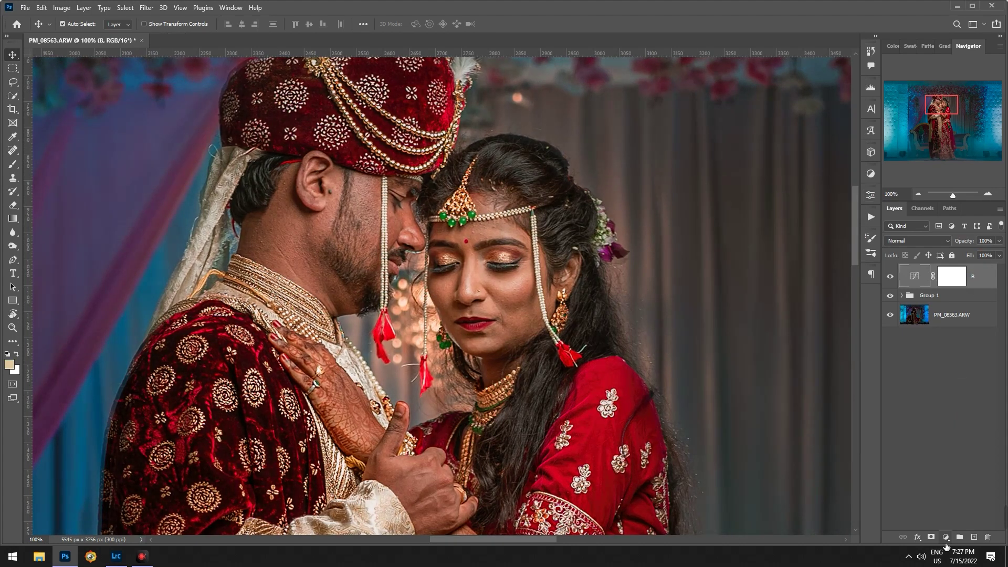
click(890, 277)
Add a brightening Curves layer (117→139) named D and hide it
click(945, 537)
click(942, 402)
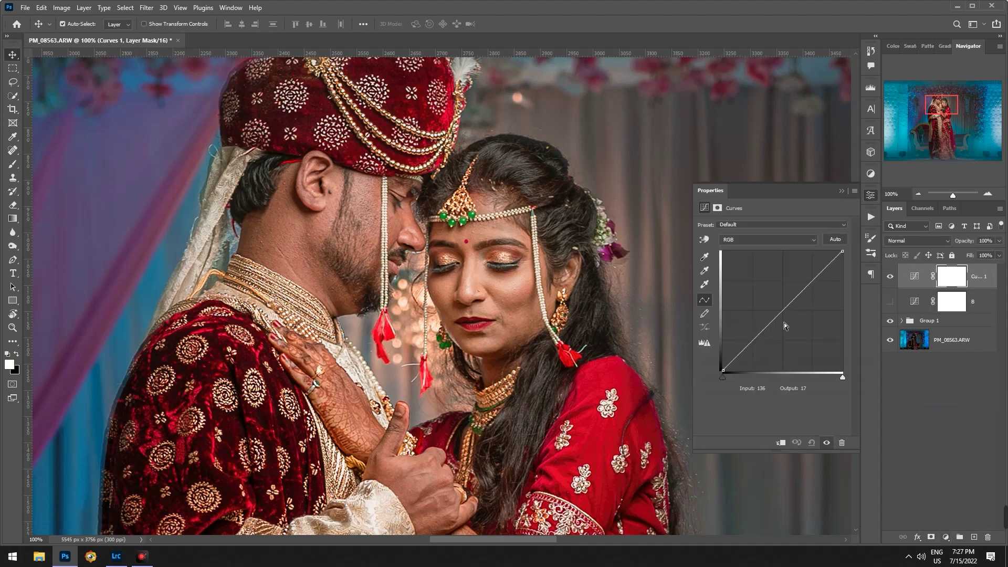
drag(782, 310, 782, 307)
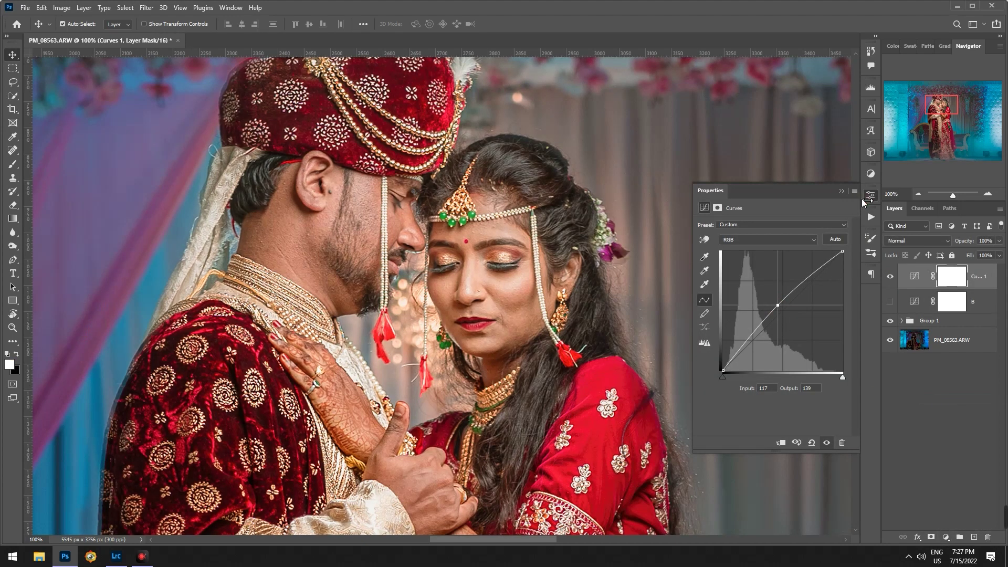
double_click(980, 276)
text(D)
click(890, 302)
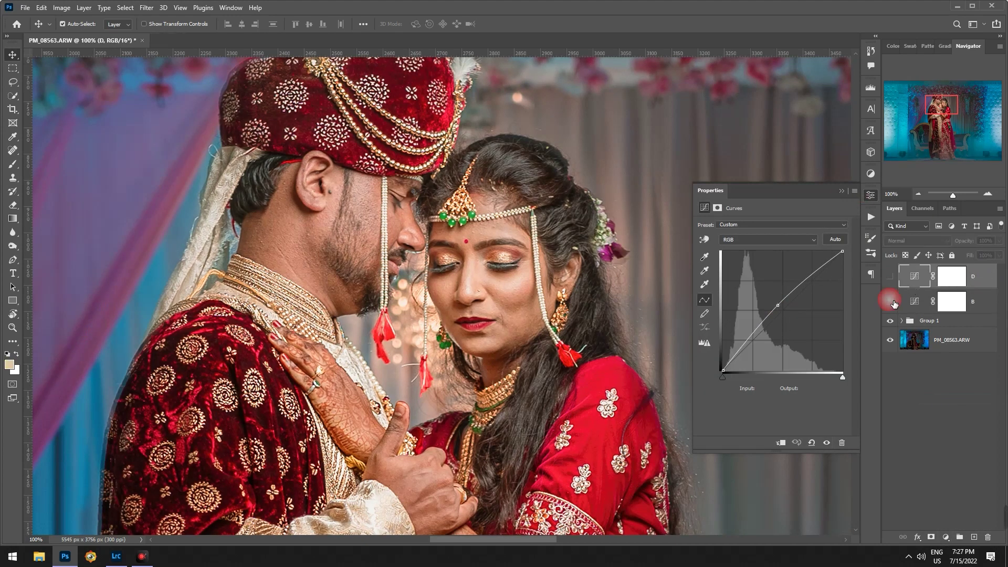
Show layer B, set a 55% opacity brush, and invert B's mask to black
click(952, 302)
key(b)
key(bracketleft)
key(bracketleft)
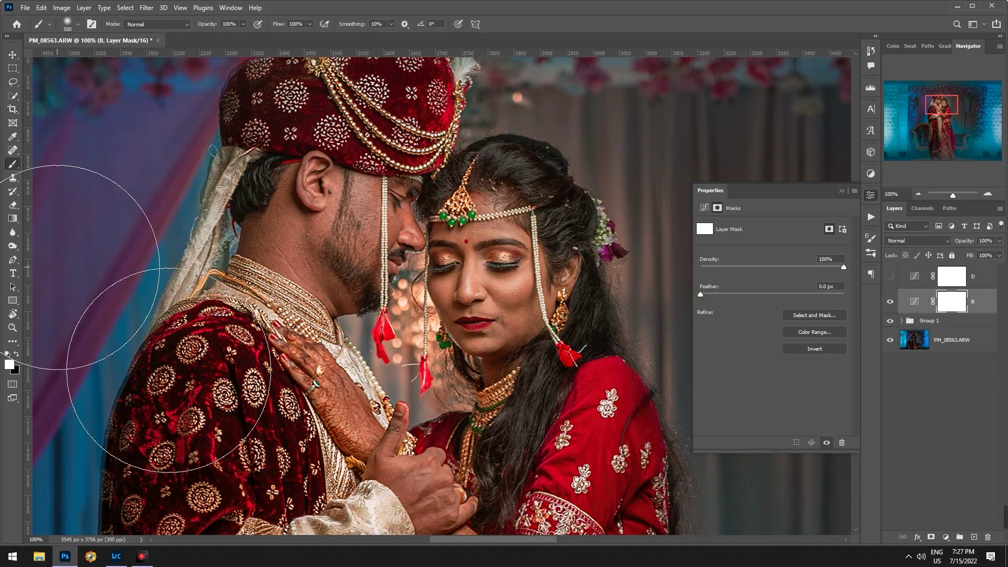
key(bracketleft)
key(bracketleft)
key(bracketleft)
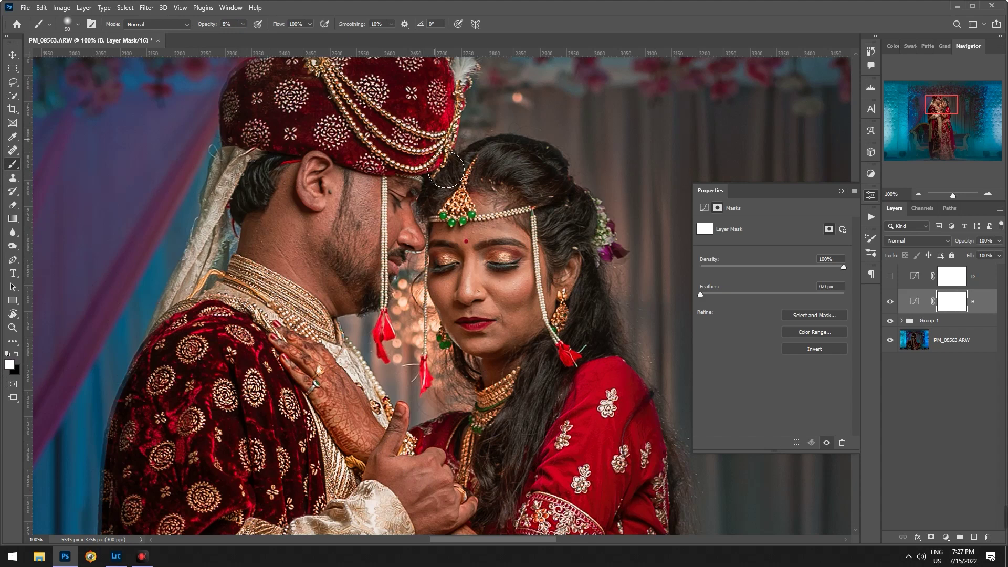
drag(445, 170, 347, 222)
key(bracketright)
key(5)
key(5)
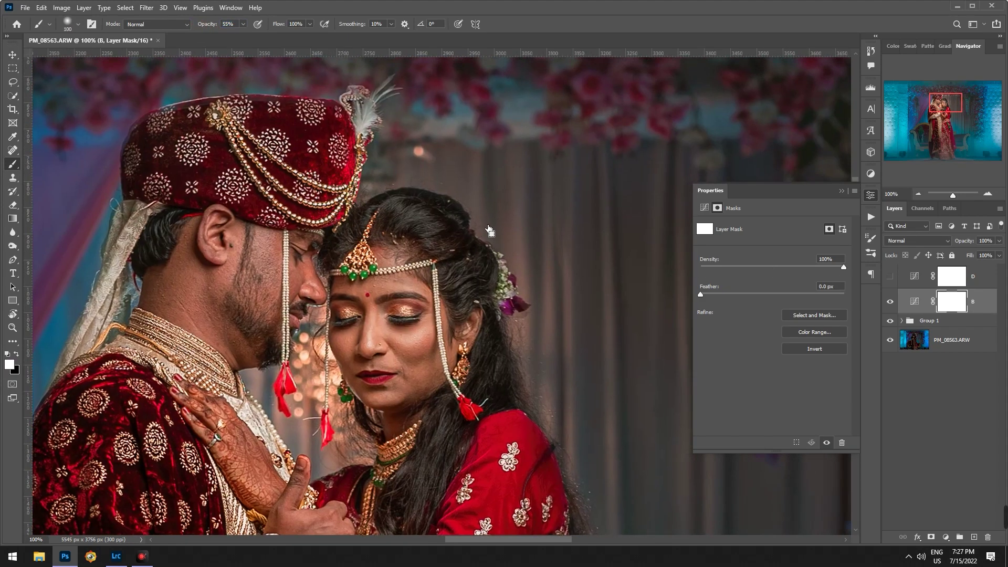
key(ctrl+i)
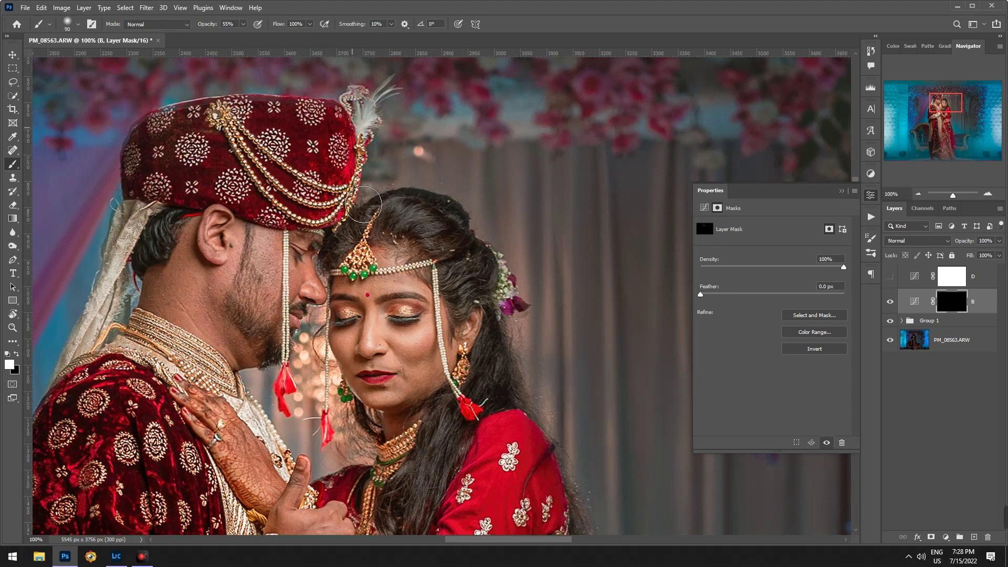
Paint white on B's mask over the bride's hair, the sleeves and the robes
key(bracketleft)
key(bracketright)
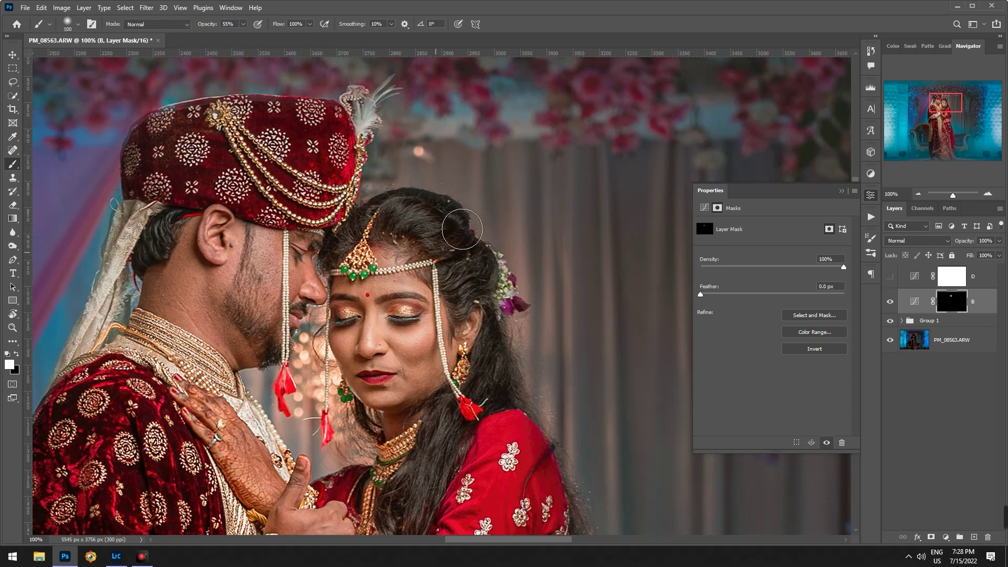
drag(472, 315, 504, 299)
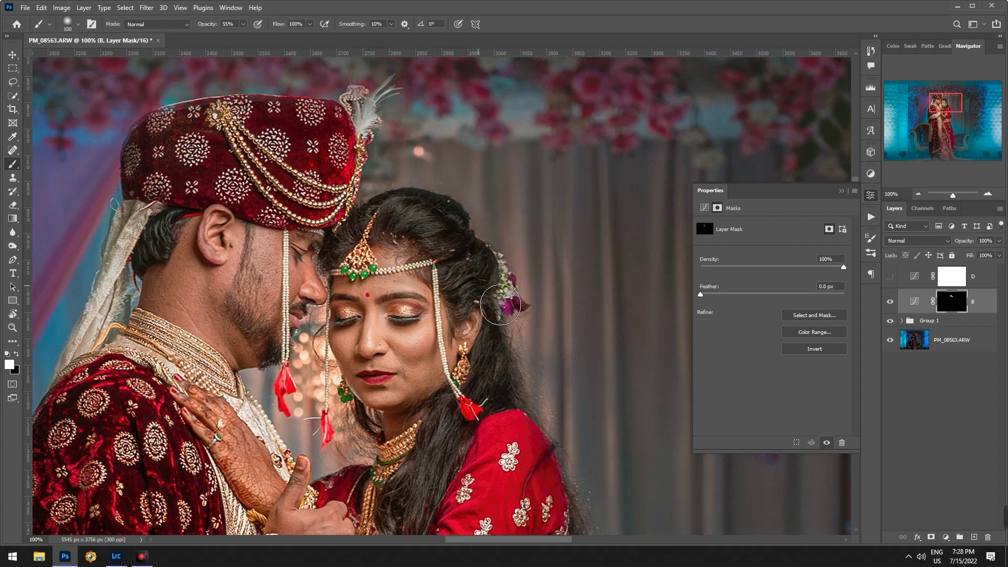
key(bracketleft)
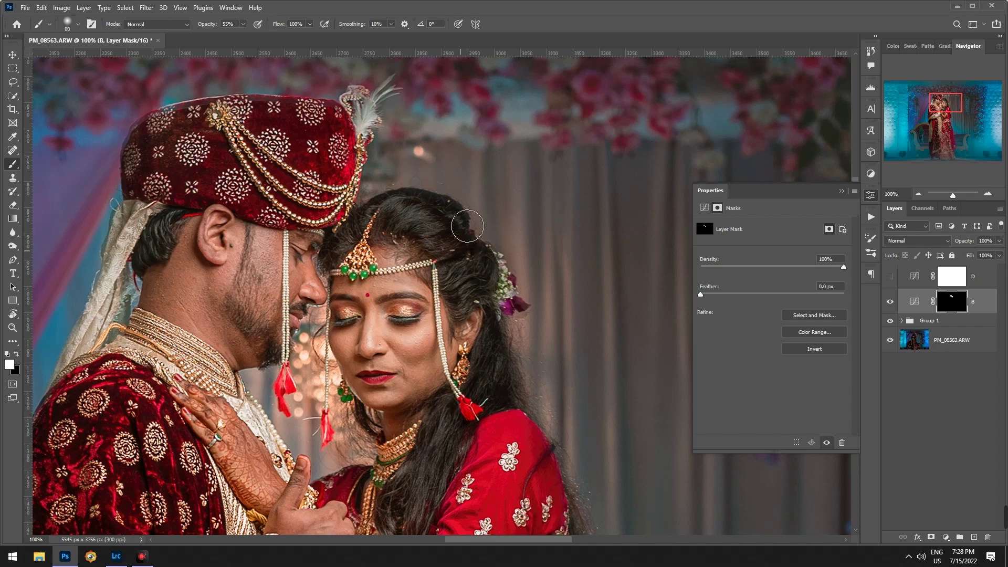
key(bracketright)
key(bracketright)
scroll(347, 284, down, 3)
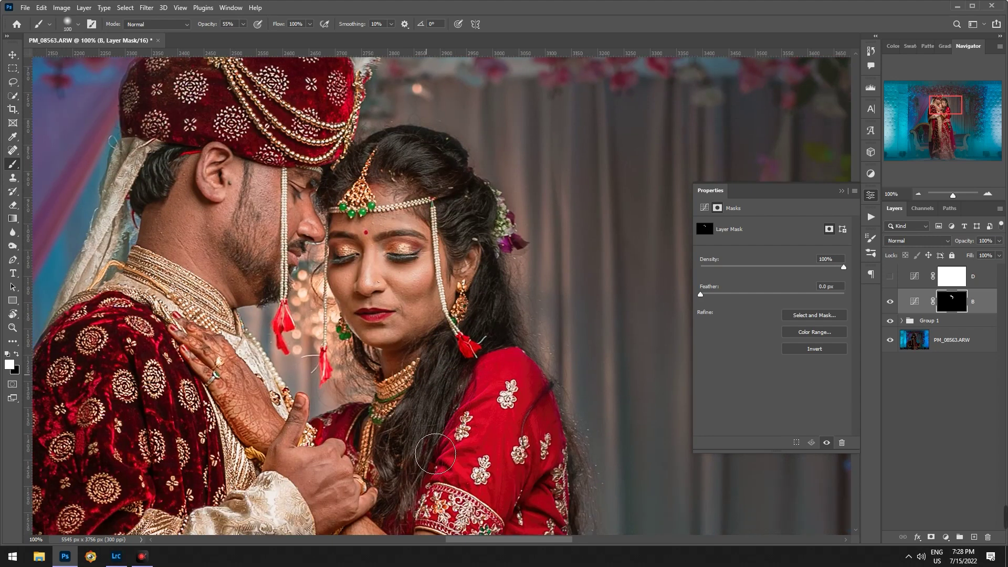
scroll(525, 336, down, 5)
key(bracketright)
key(bracketright)
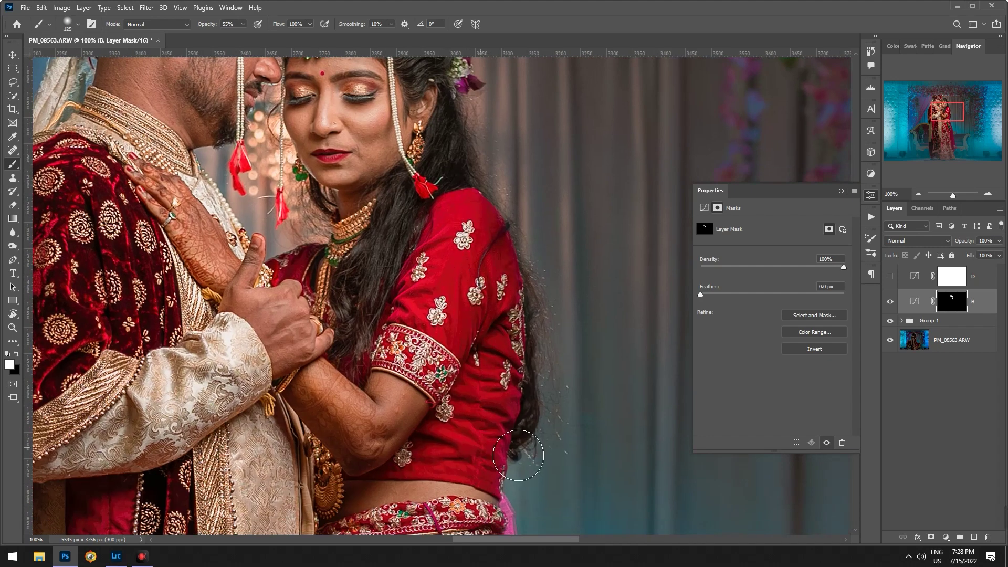
key(bracketleft)
key(bracketleft)
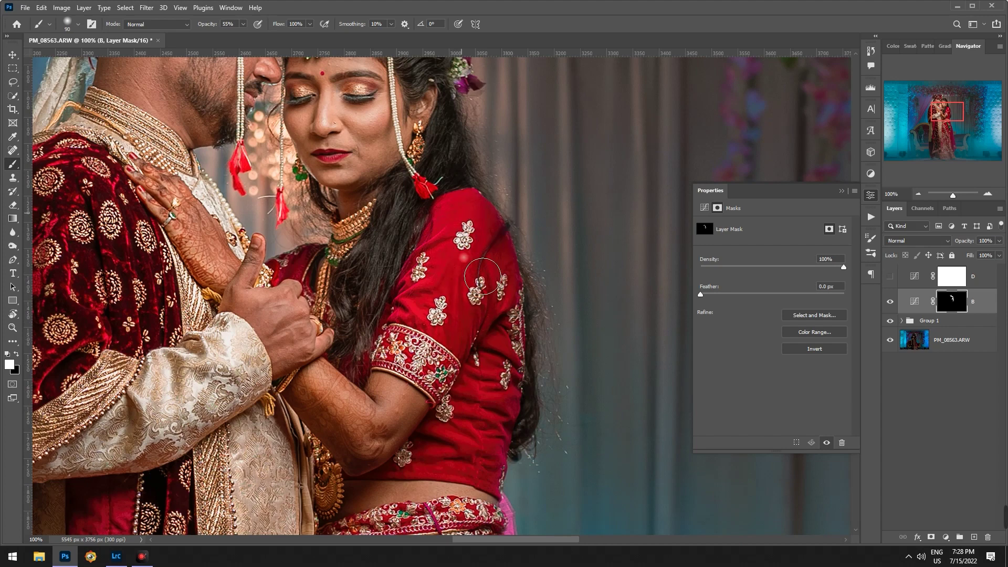
key(bracketleft)
scroll(388, 359, down, 2)
scroll(388, 360, left, 4)
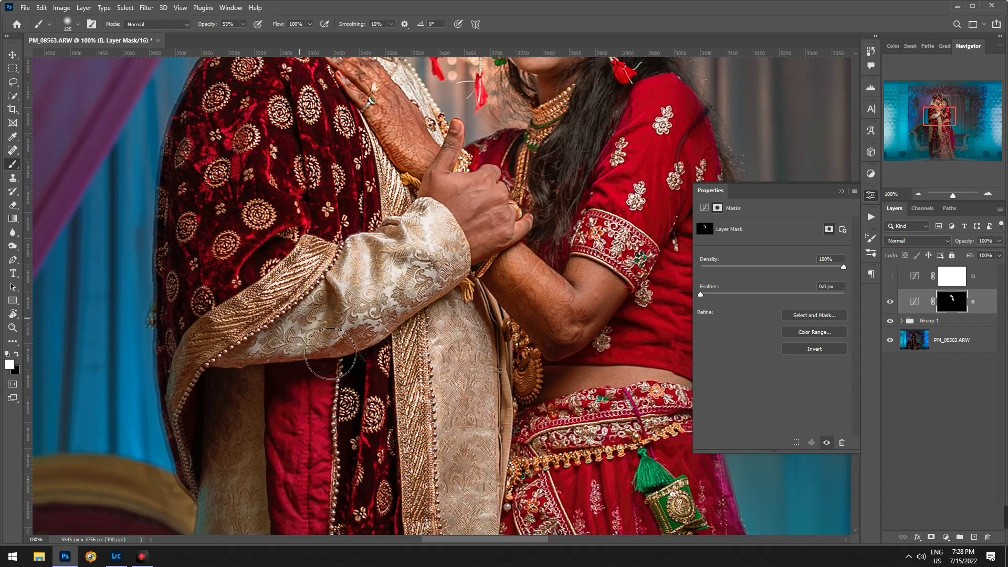
key(bracketright)
key(bracketleft)
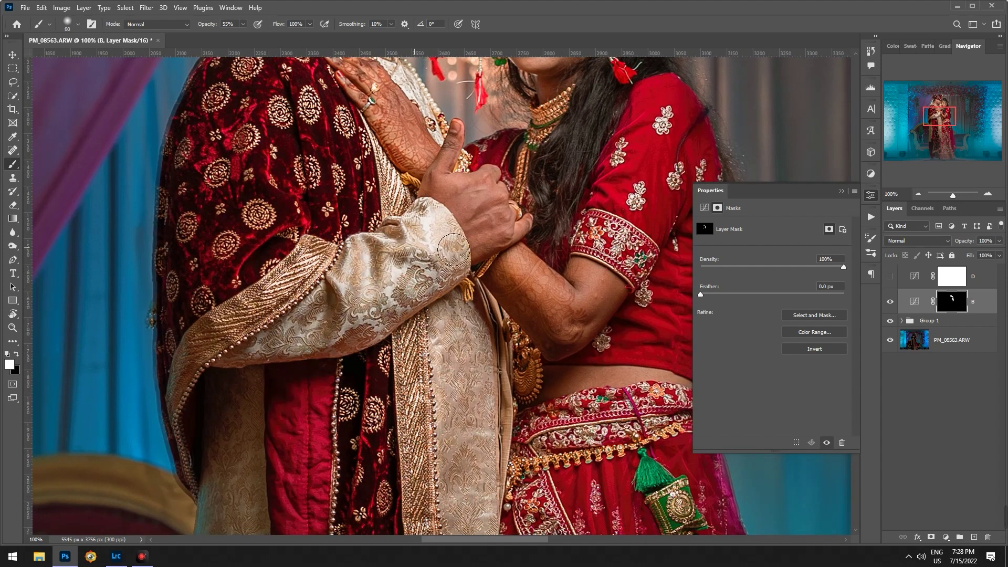
scroll(334, 320, down, 3)
scroll(334, 320, left, 1)
key(bracketright)
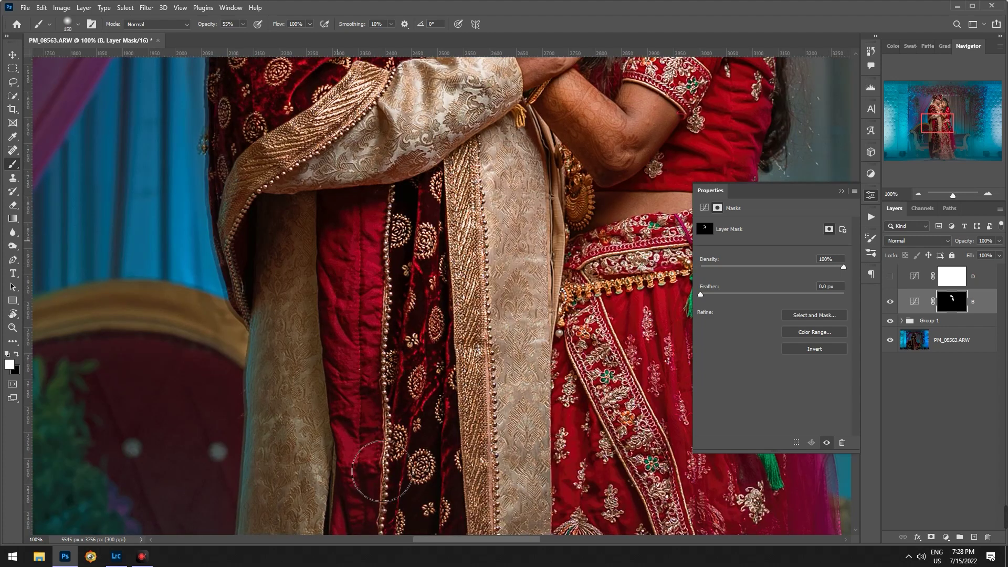
key(bracketright)
key(bracketright)
scroll(348, 320, down, 1)
key(bracketright)
key(bracketright)
scroll(315, 498, down, 3)
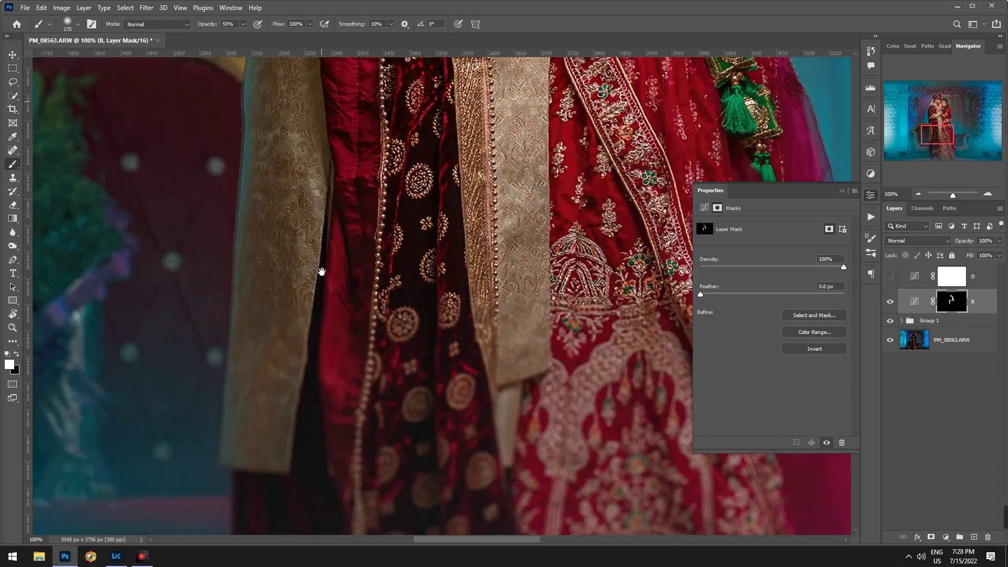
scroll(386, 231, down, 2)
key(ctrl+0)
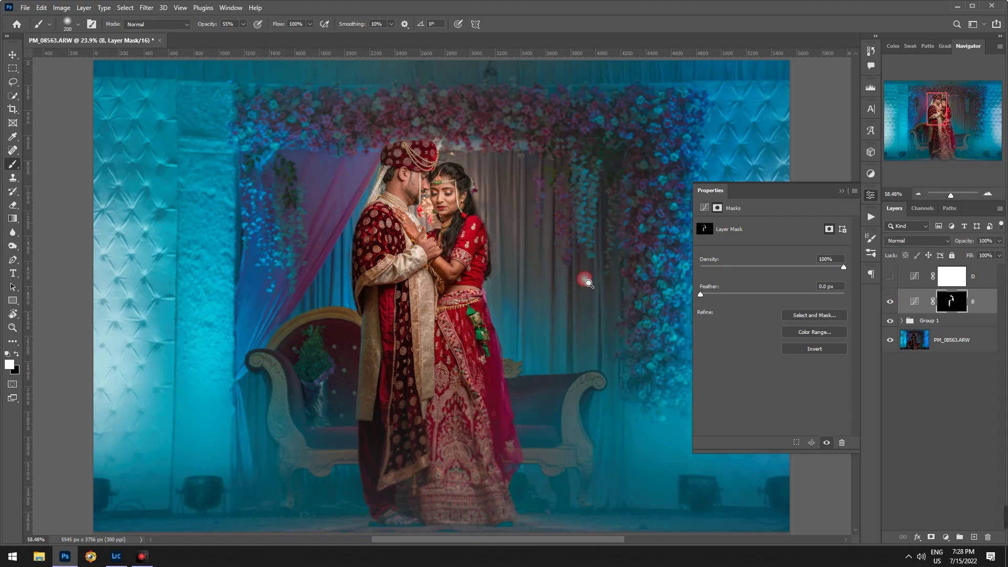
Extend layer B's burn mask down the couple's skirt and torsos
drag(930, 99, 968, 137)
key(bracketright)
key(bracketright)
drag(402, 289, 398, 137)
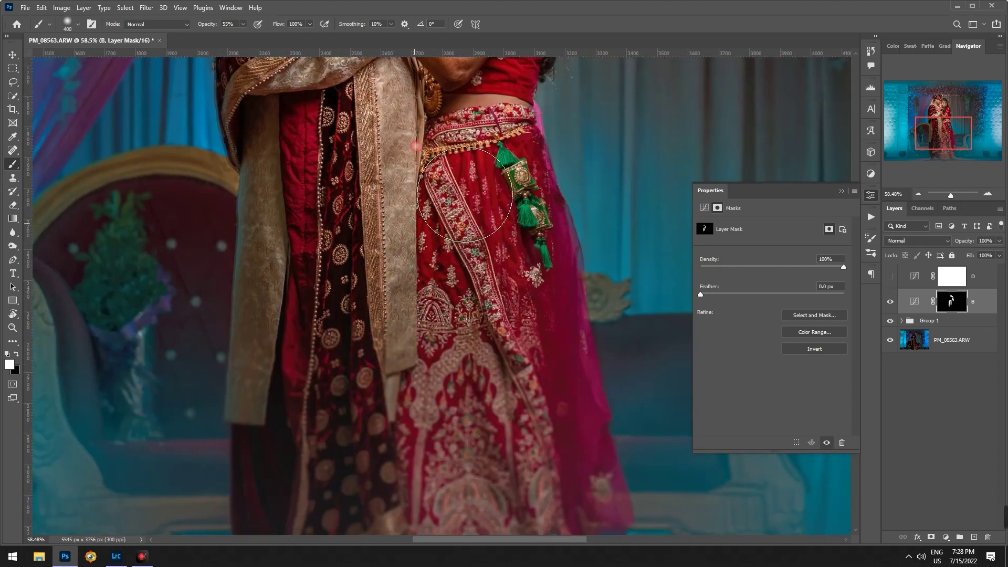
drag(458, 446, 419, 300)
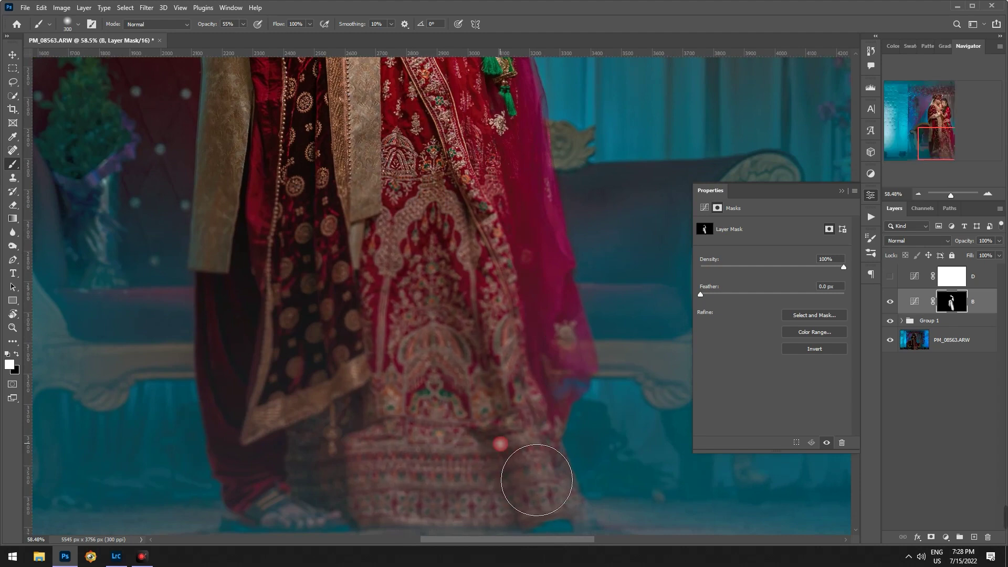
key(bracketright)
key(bracketright)
key(ctrl+0)
key(bracketright)
key(bracketright)
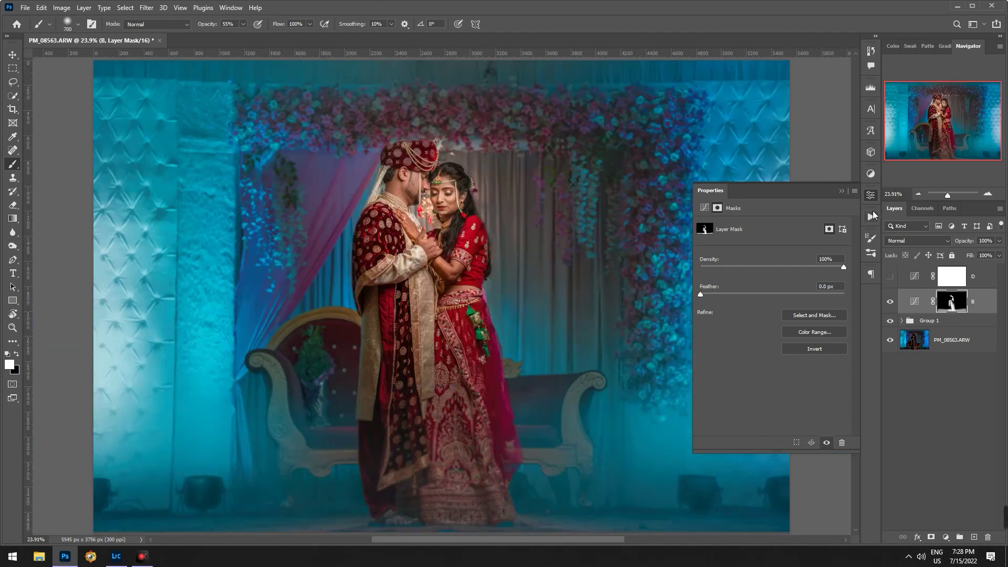
scroll(430, 252, up, 4)
mouse_move(514, 388)
mouse_down()
mouse_move(472, 285)
mouse_move(504, 432)
mouse_up()
key(bracketleft)
key(bracketleft)
key(bracketleft)
key(bracketleft)
key(bracketright)
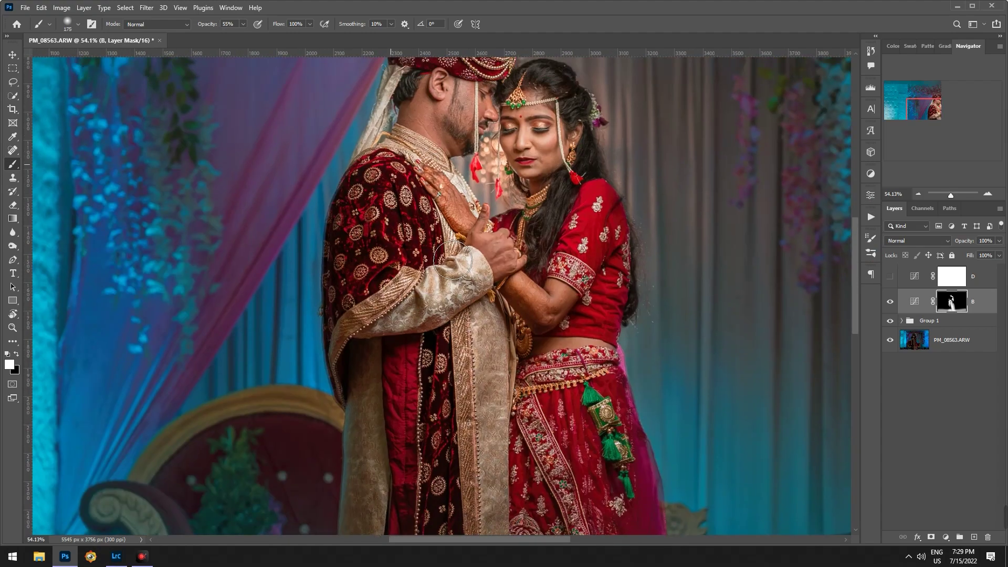
key(bracketright)
Continue burning on B's mask around the groom's turban, the sofa and the floor below
drag(399, 95, 376, 202)
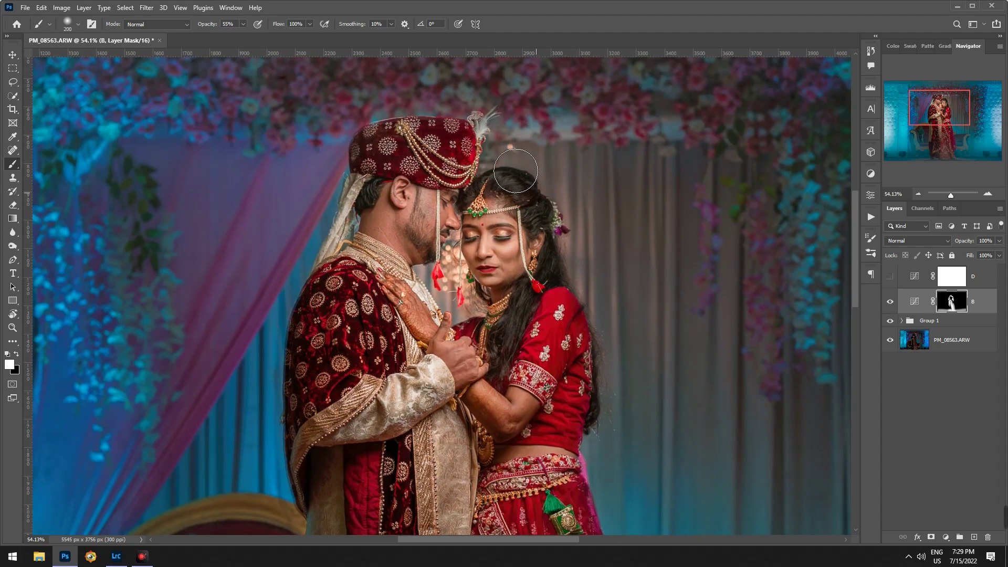
key(bracketright)
key(bracketright)
key(bracketright)
key(ctrl+minus)
drag(653, 445, 571, 261)
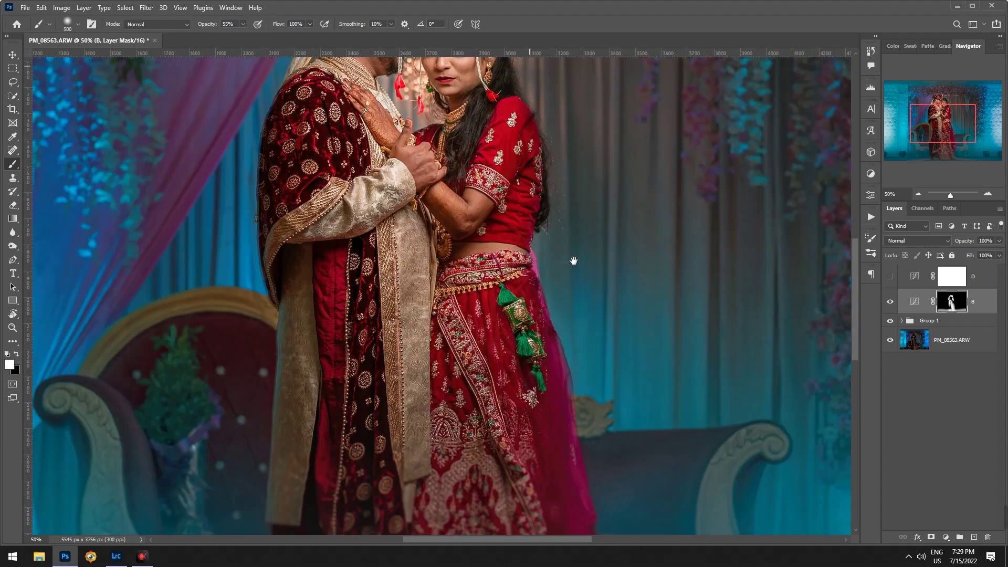
key(ctrl+minus)
key(bracketright)
key(bracketright)
key(bracketright)
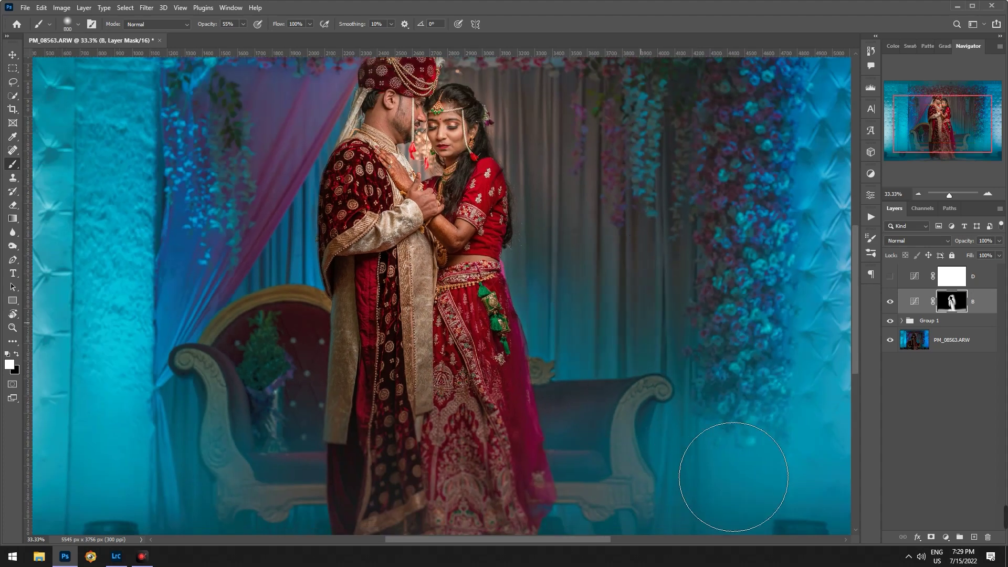
drag(733, 473, 722, 344)
key(bracketright)
key(bracketright)
right_click(540, 299)
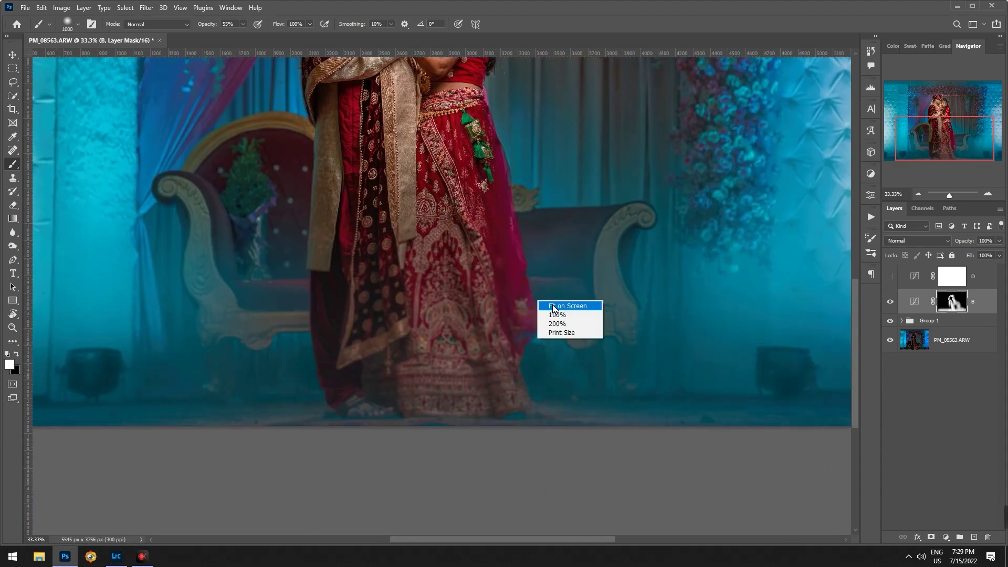
click(573, 305)
key(bracketright)
key(bracketleft)
key(bracketleft)
key(bracketleft)
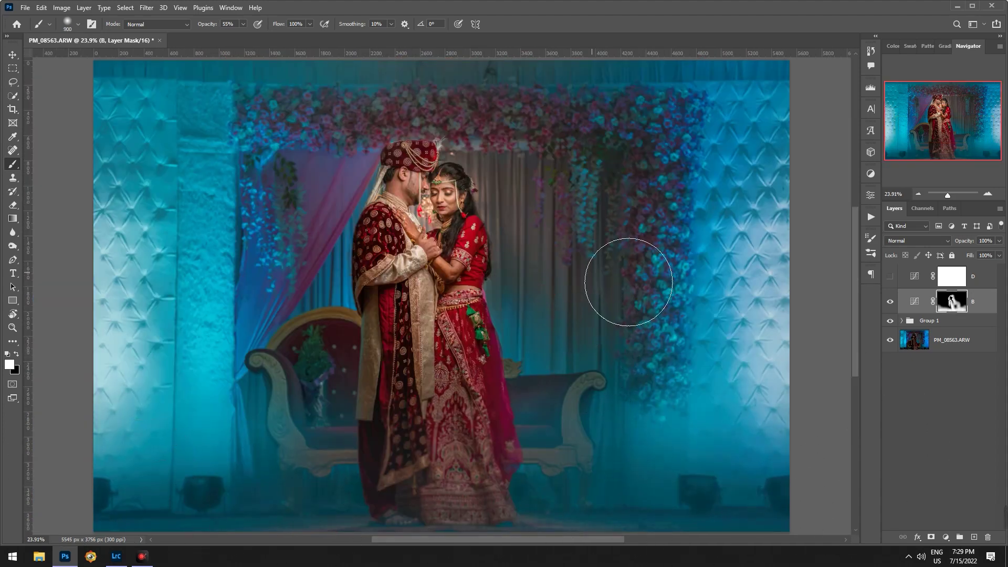
Compare the photo with layer B hidden and shown
click(914, 301)
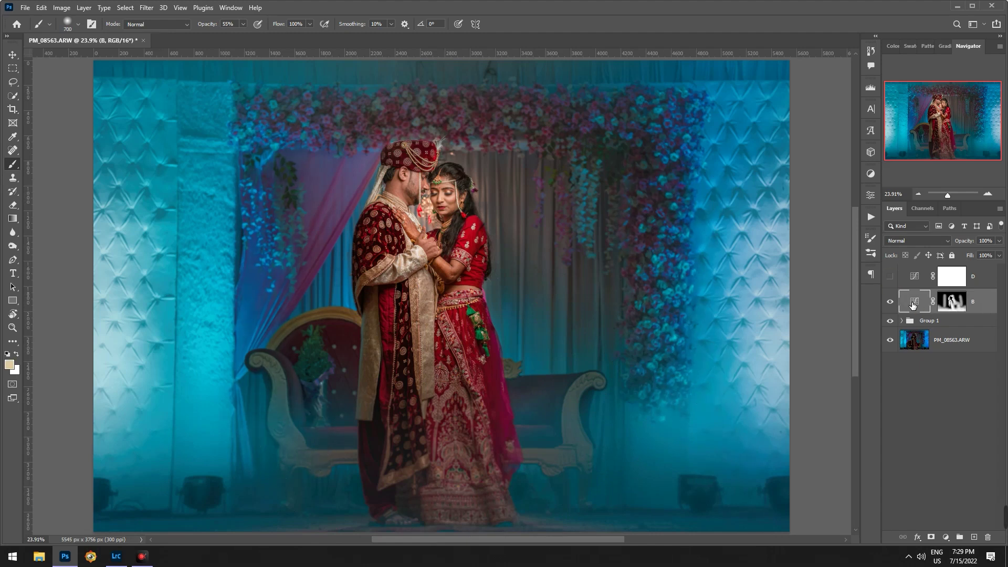
click(894, 304)
click(896, 305)
click(896, 305)
drag(921, 96, 961, 120)
Turn on layer D and invert its mask to black
click(889, 276)
click(951, 276)
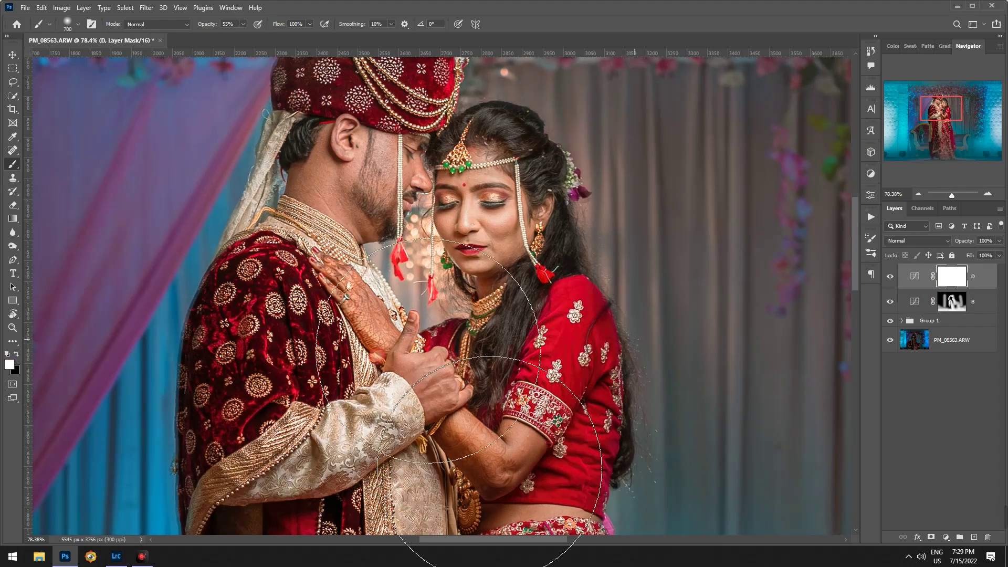
key(bracketleft)
key(ctrl+i)
key(bracketleft)
key(bracketleft)
key(bracketleft)
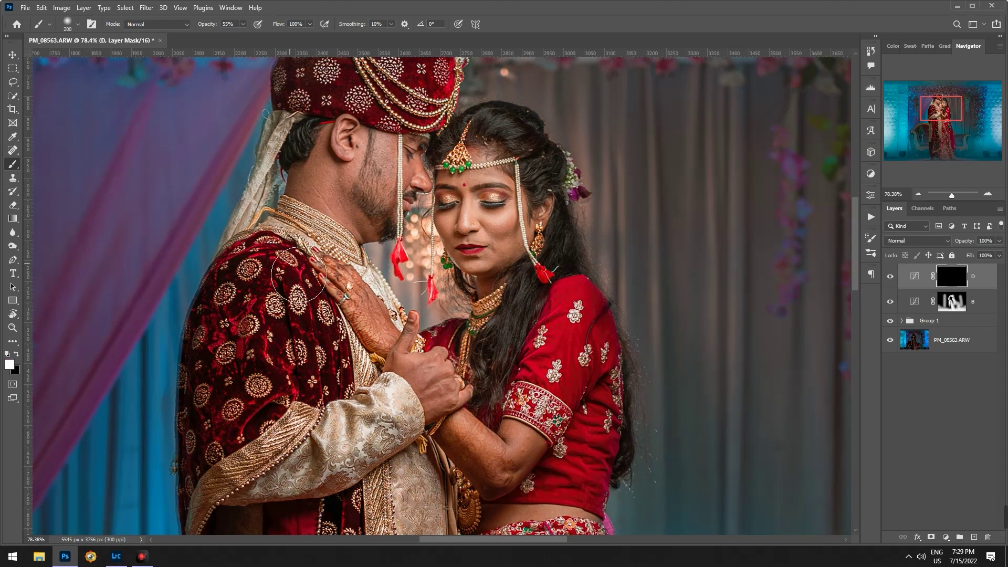
Paint brightening on D's mask over the blouse and along the skirt sash
key(bracketright)
key(bracketright)
scroll(351, 331, down, 3)
key(bracketleft)
key(bracketleft)
key(bracketleft)
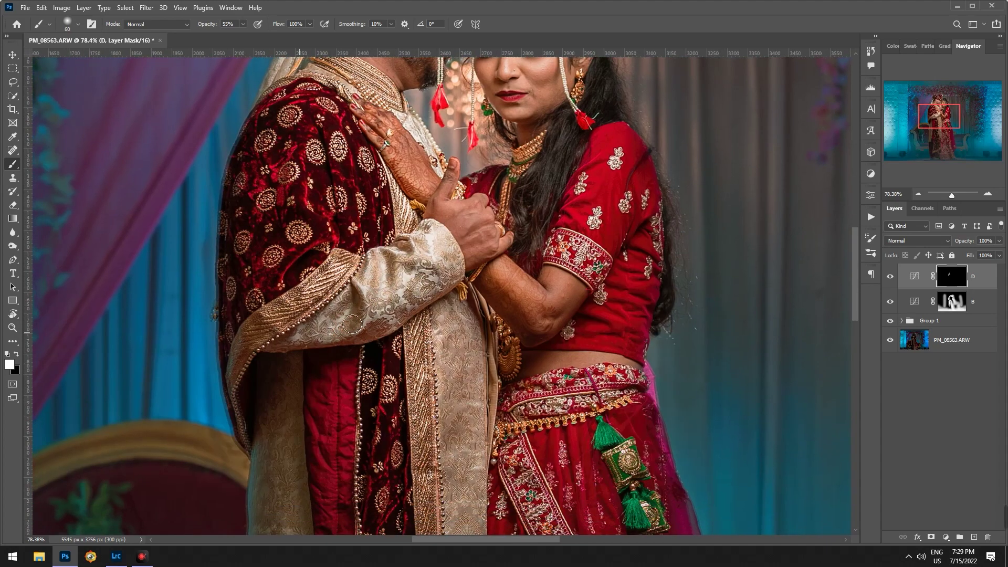
key(bracketright)
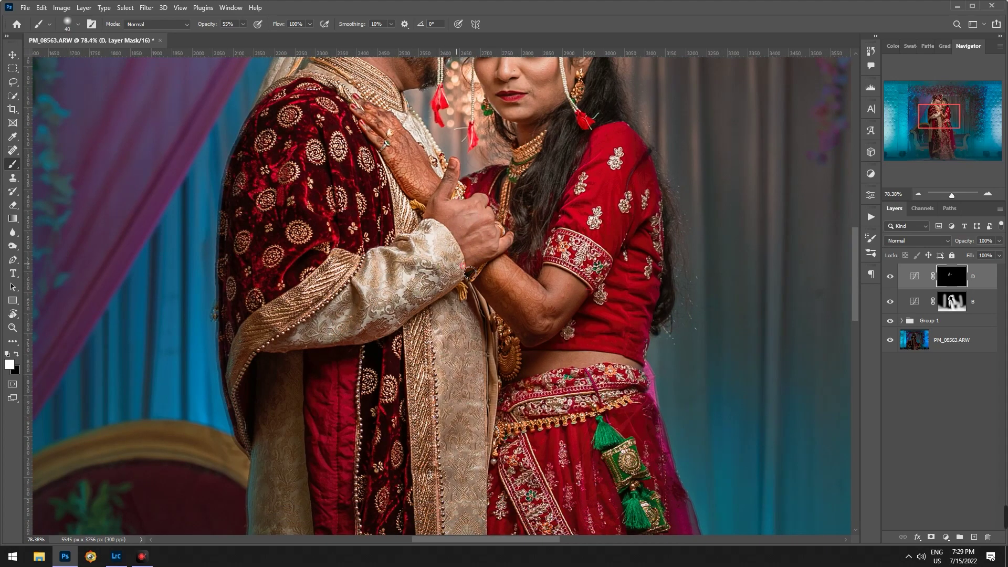
key(bracketright)
key(bracketright)
key(bracketright)
key(bracketright)
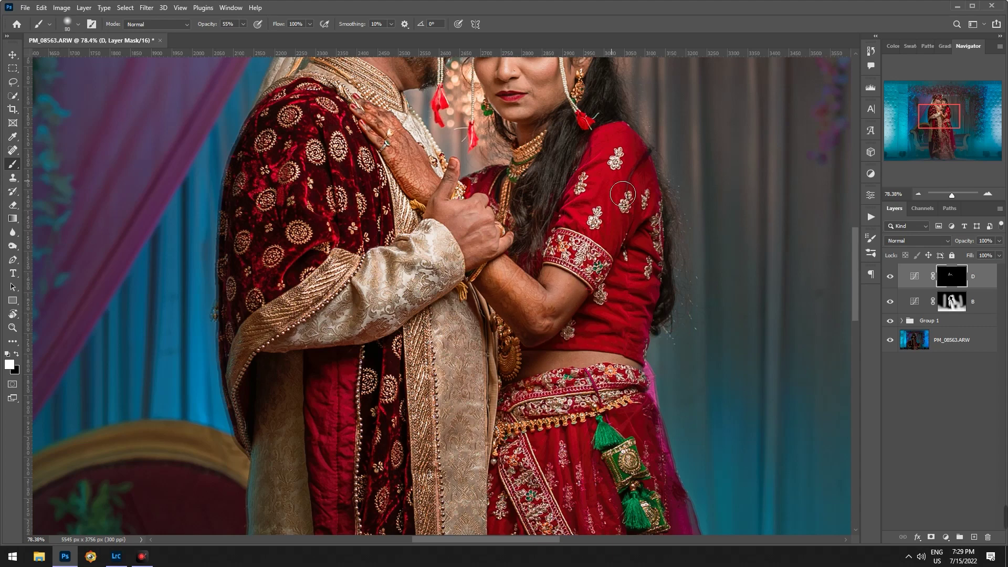
drag(548, 380, 570, 376)
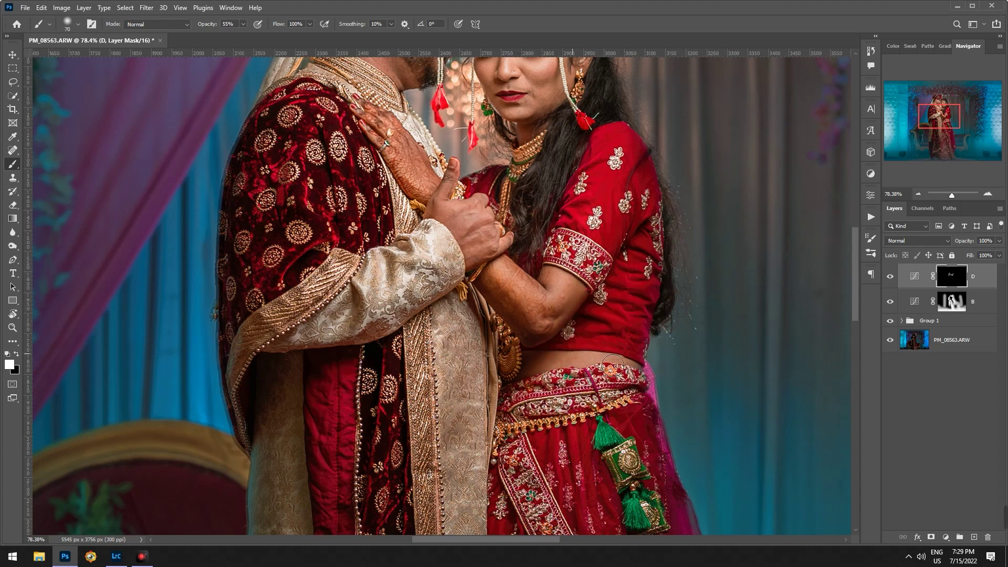
scroll(609, 336, down, 5)
key(bracketright)
key(bracketright)
key(bracketright)
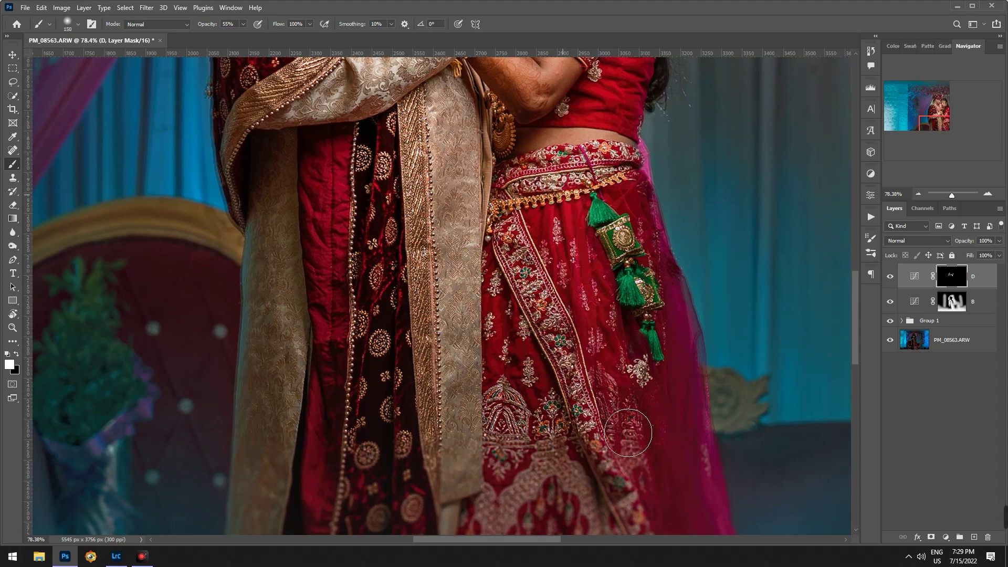
key(bracketright)
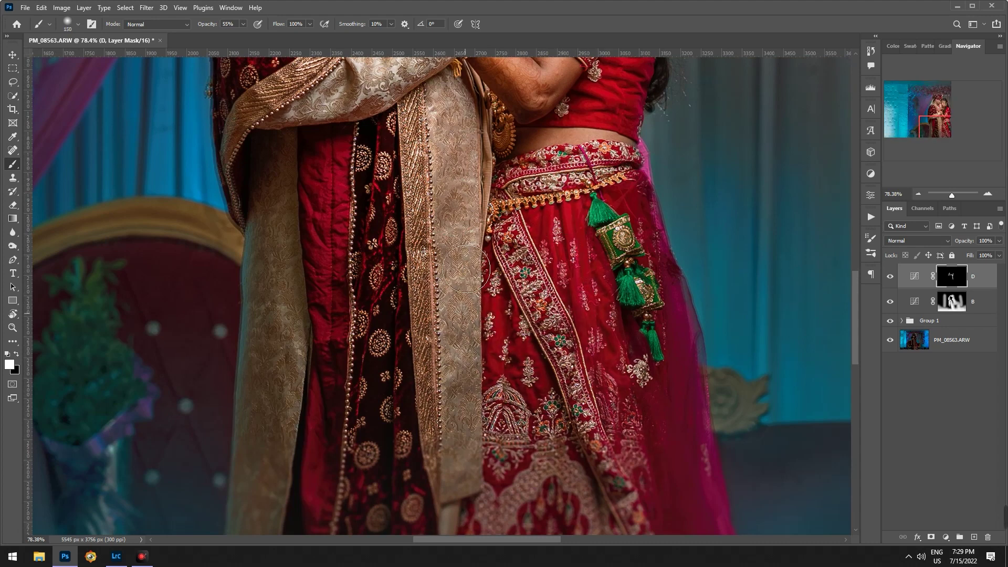
drag(462, 410, 457, 176)
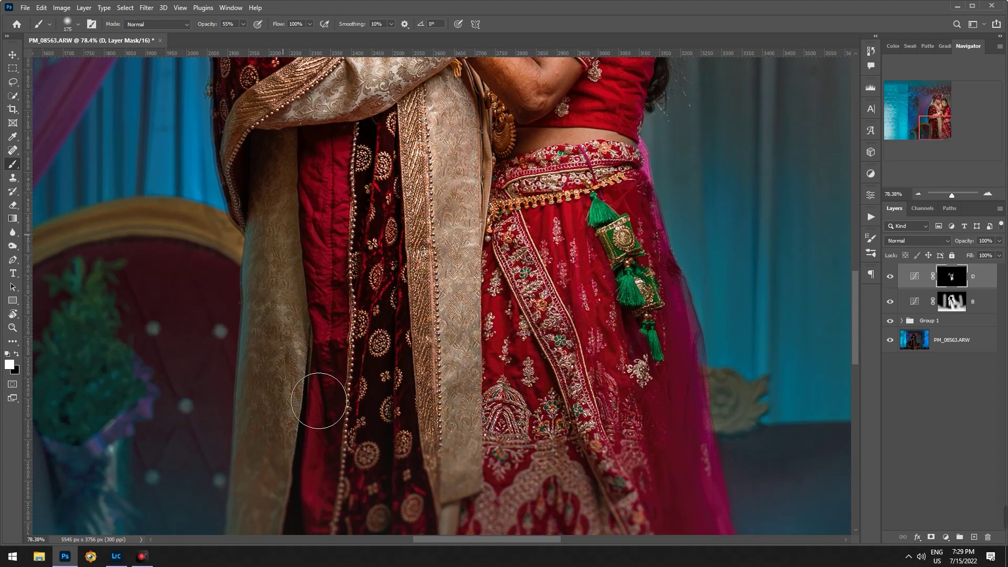
key(ctrl+0)
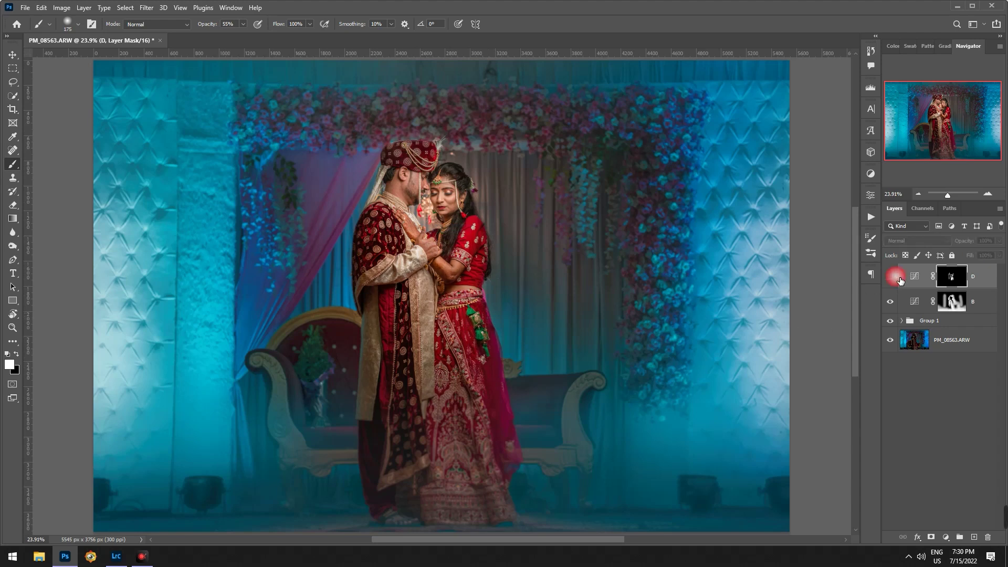
Brighten the bride's lips and chin on D's mask with a smaller brush
scroll(434, 204, up, 5)
key(bracketleft)
key(bracketleft)
key(bracketleft)
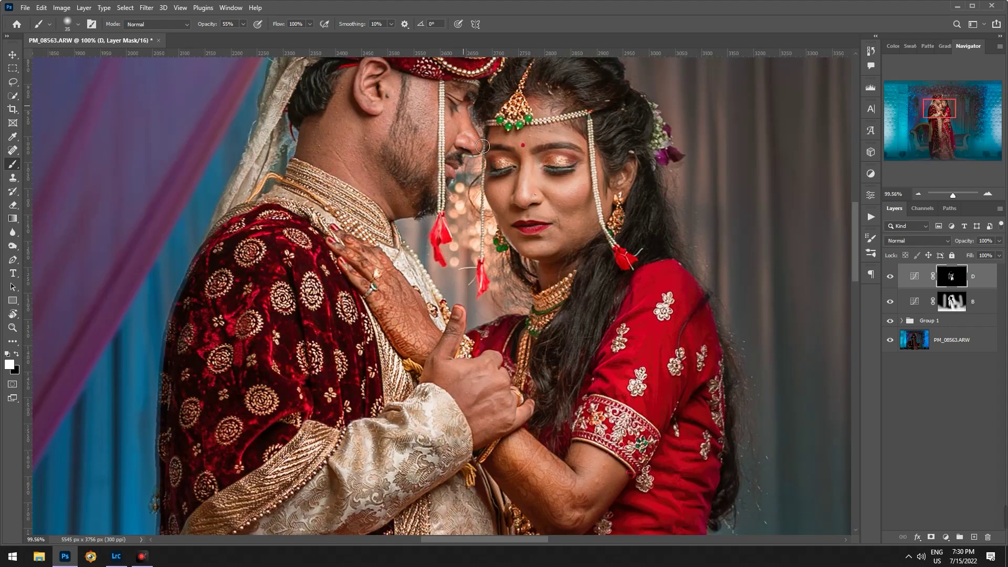
key(bracketleft)
key(bracketright)
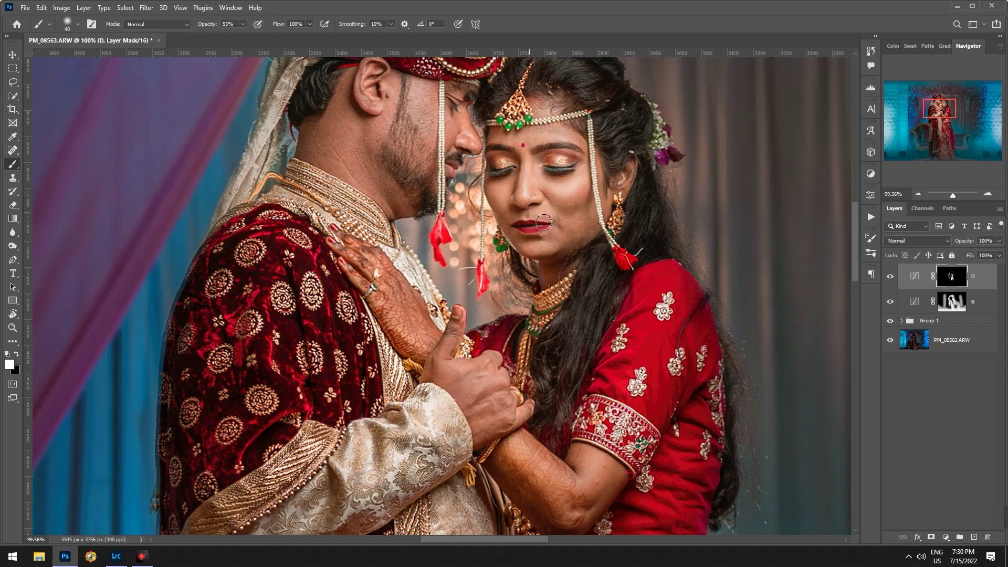
drag(544, 223, 530, 247)
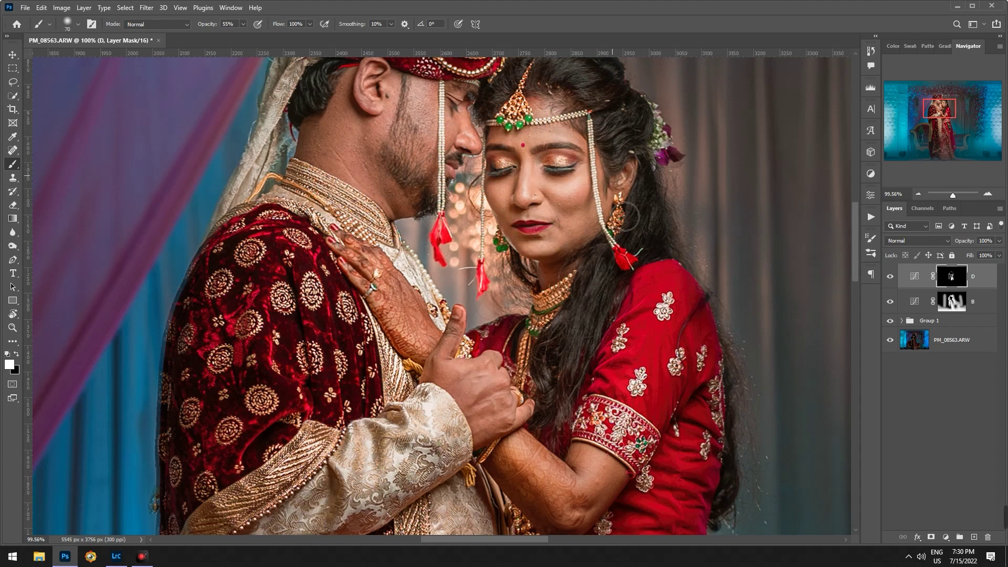
key(bracketleft)
key(bracketleft)
scroll(603, 158, up, 3)
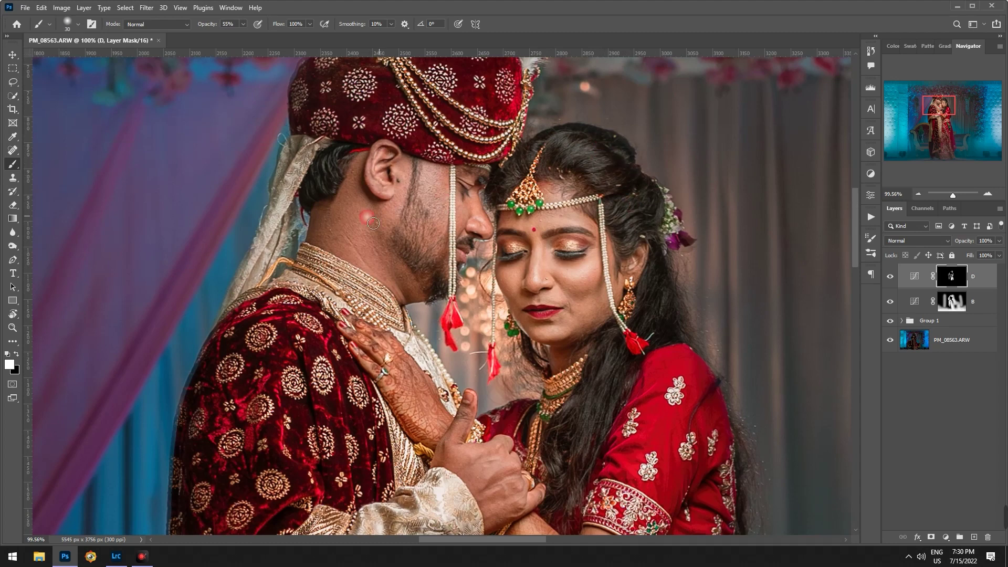
key(bracketright)
key(bracketright)
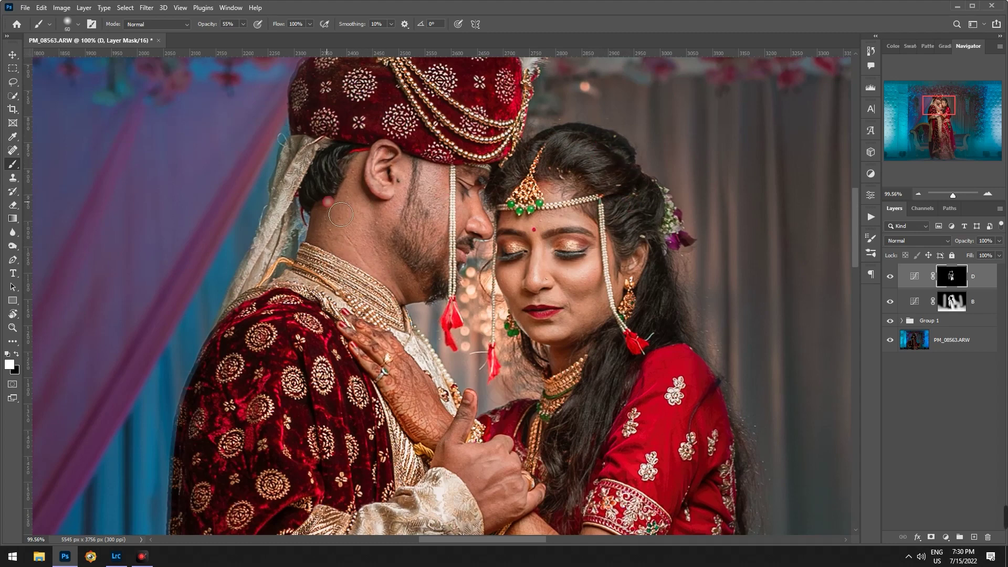
scroll(509, 273, up, 5)
key(bracketright)
key(bracketright)
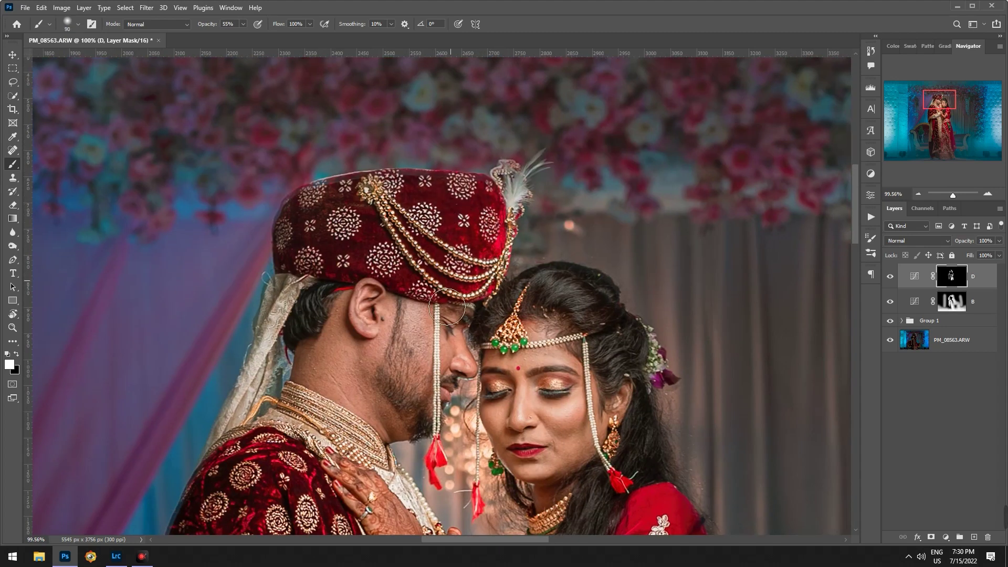
key(ctrl+0)
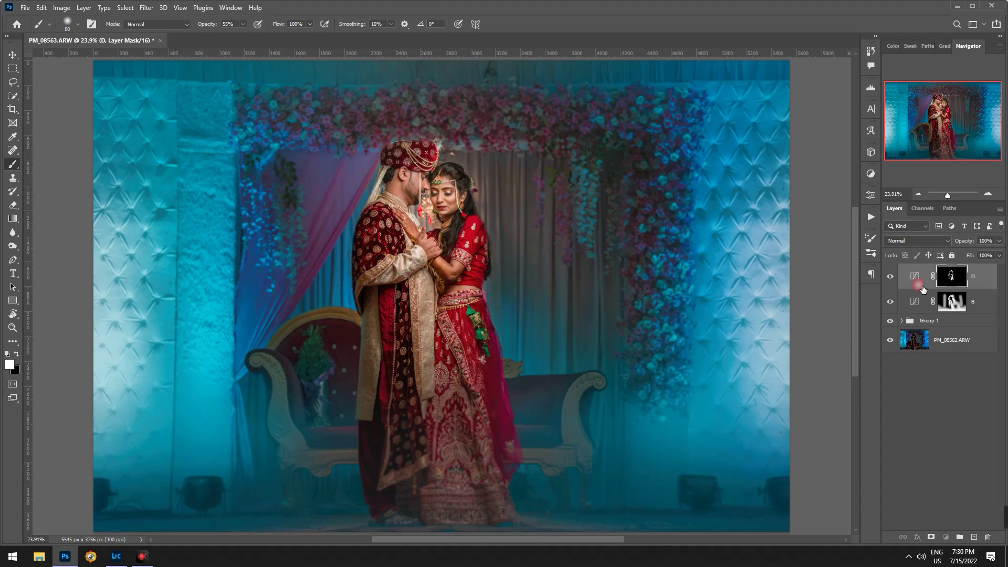
Group curves layers D and B into Group 2, compare it off and on, and leave it visible
click(890, 276)
click(890, 276)
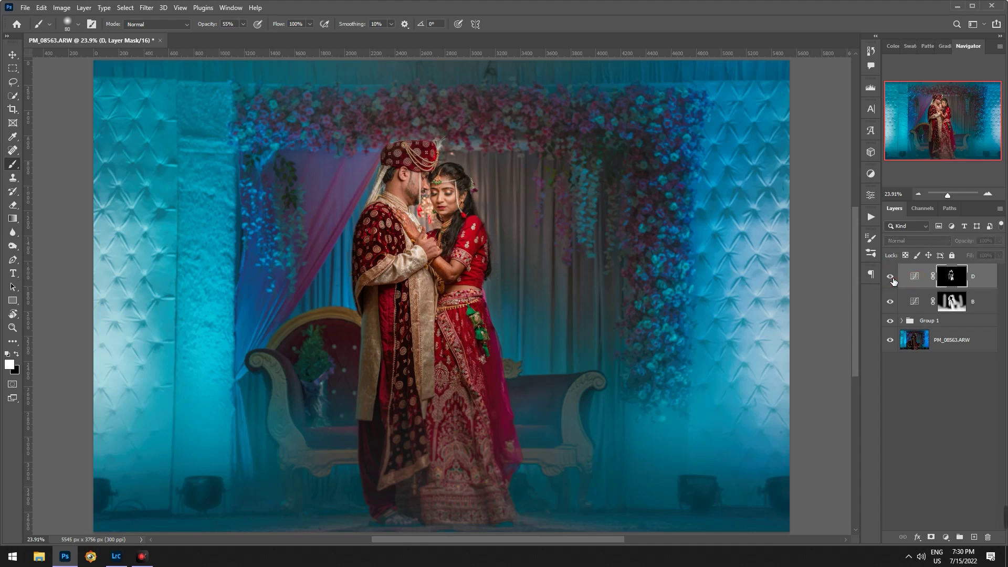
click(890, 278)
shift+click(971, 309)
key(ctrl+g)
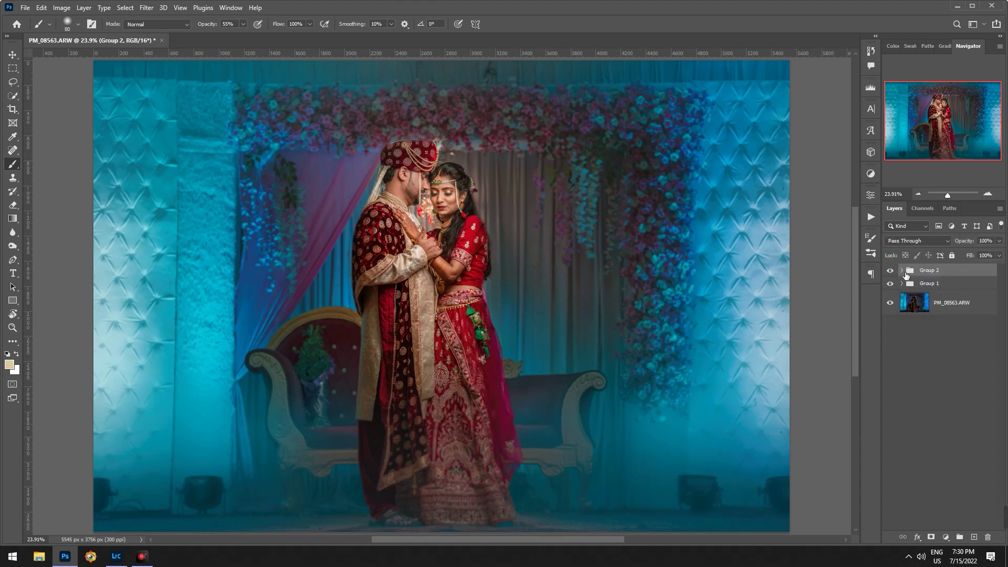
click(890, 271)
click(891, 271)
click(14, 54)
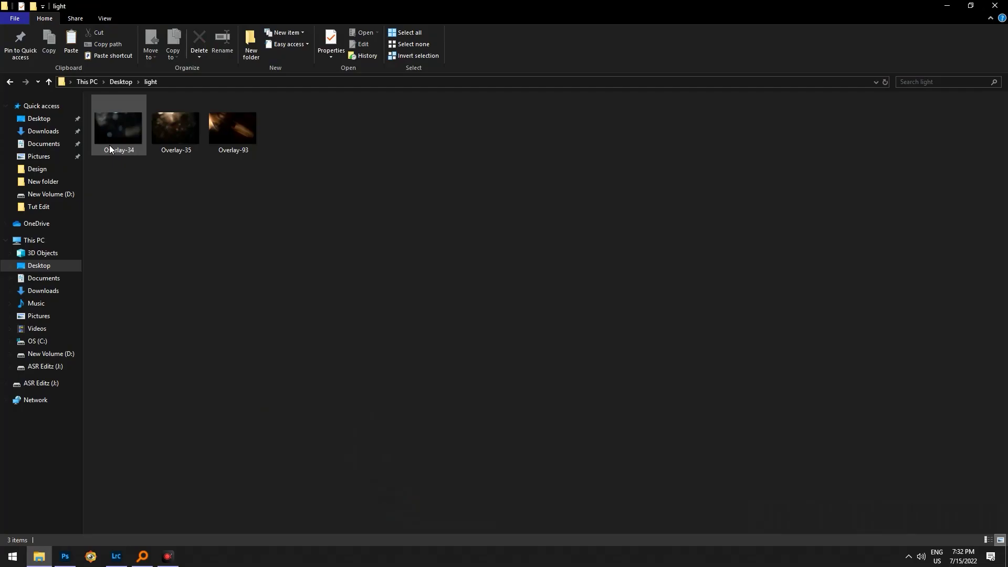
Drag Overlay-34 from the Desktop\light folder onto the Photoshop canvas as a new layer
mouse_move(124, 138)
mouse_down()
mouse_move(67, 563)
mouse_move(382, 355)
mouse_up()
Place Overlay-34 in Screen blend mode and toggle its visibility to compare
key(Return)
click(917, 240)
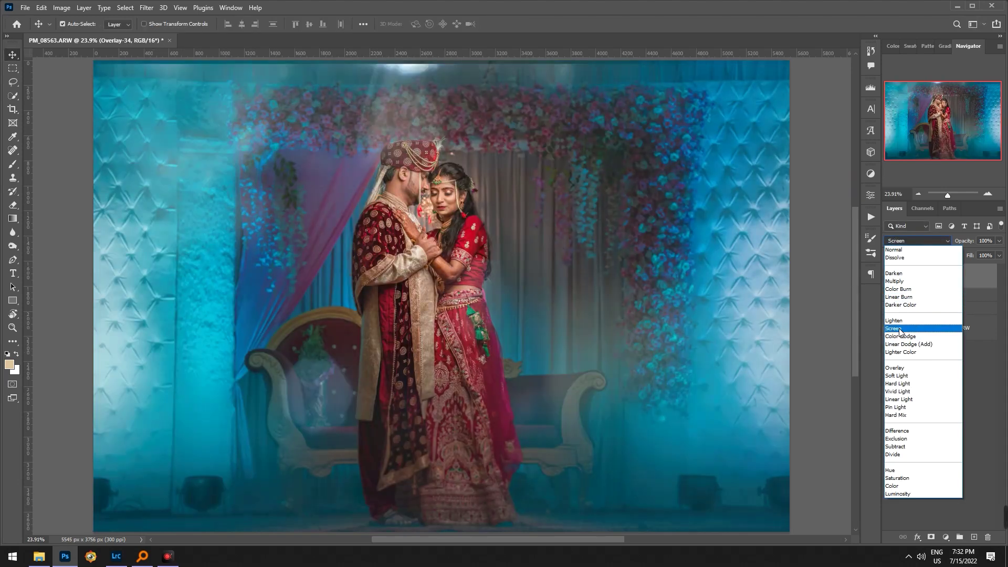
click(899, 329)
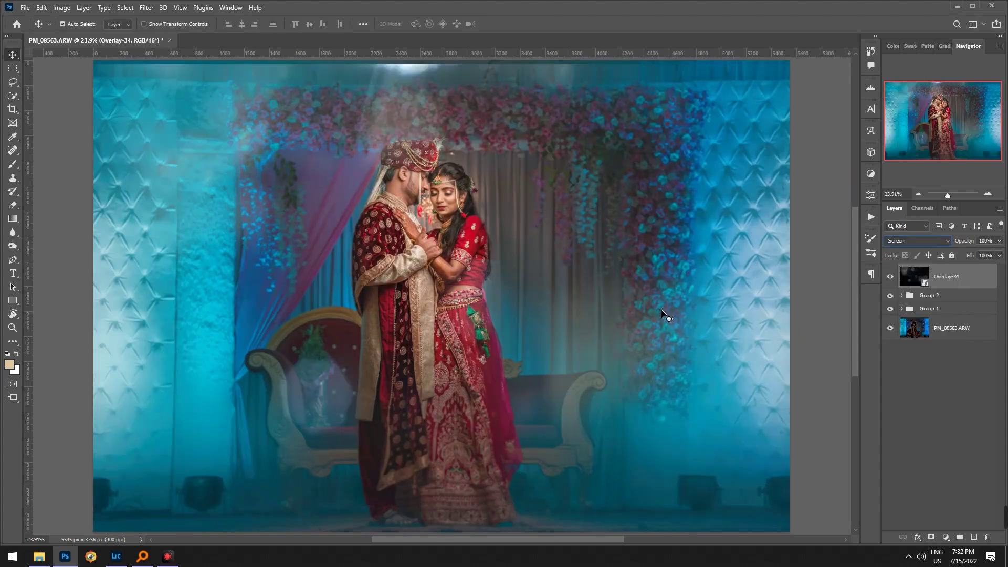
key(ctrl+t)
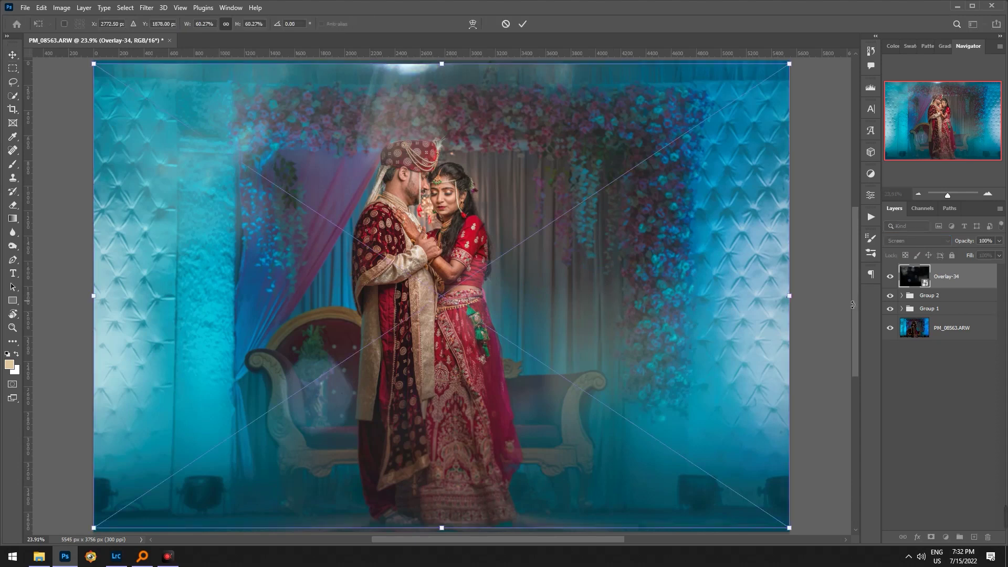
click(963, 277)
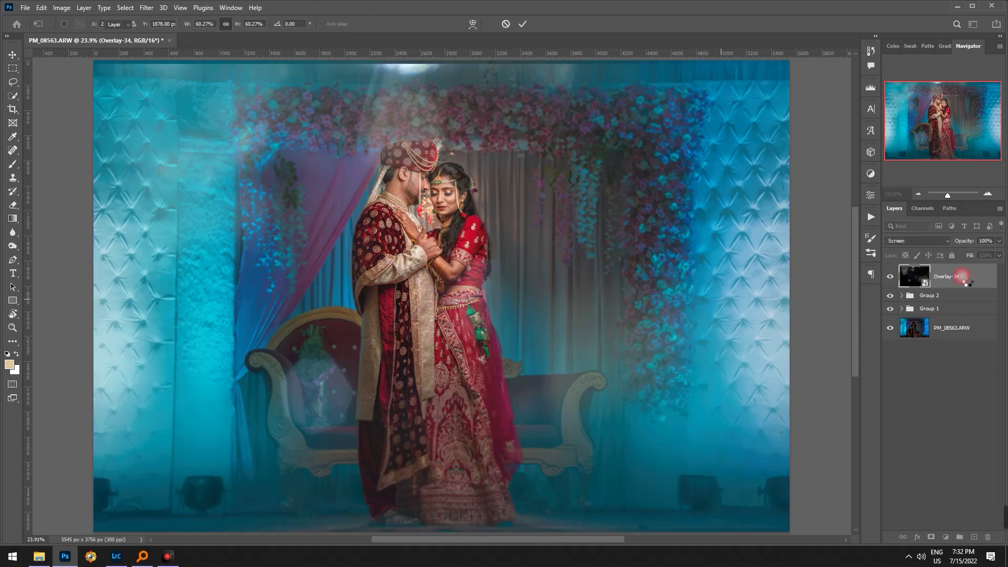
click(890, 276)
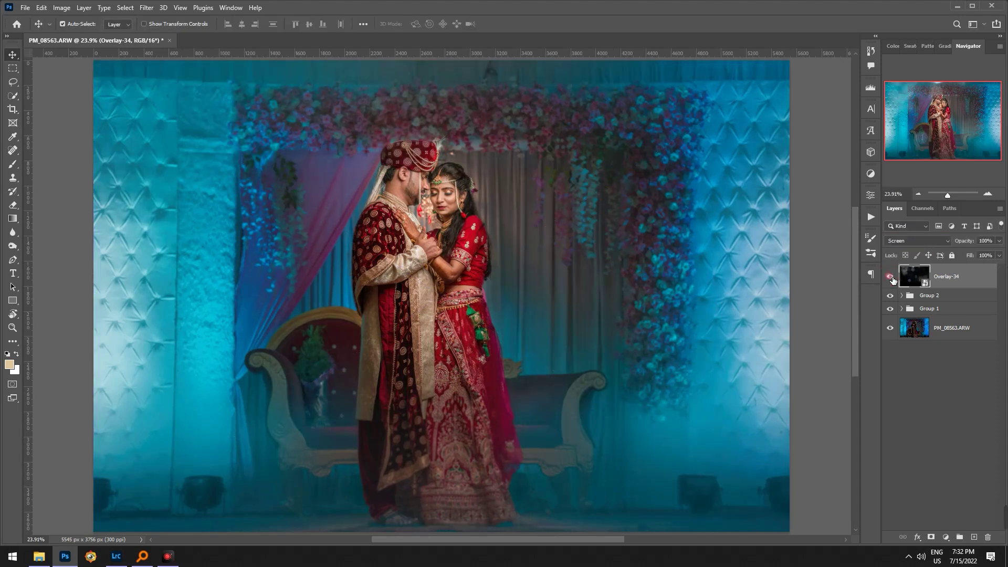
click(891, 277)
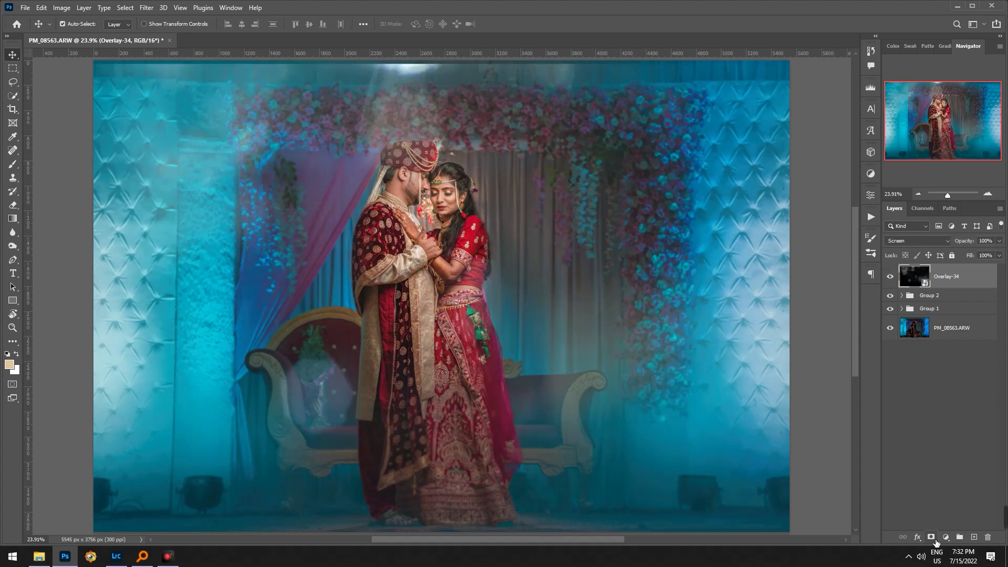
Mask the light leak off the couple with a 1200 px black brush
click(932, 539)
key(b)
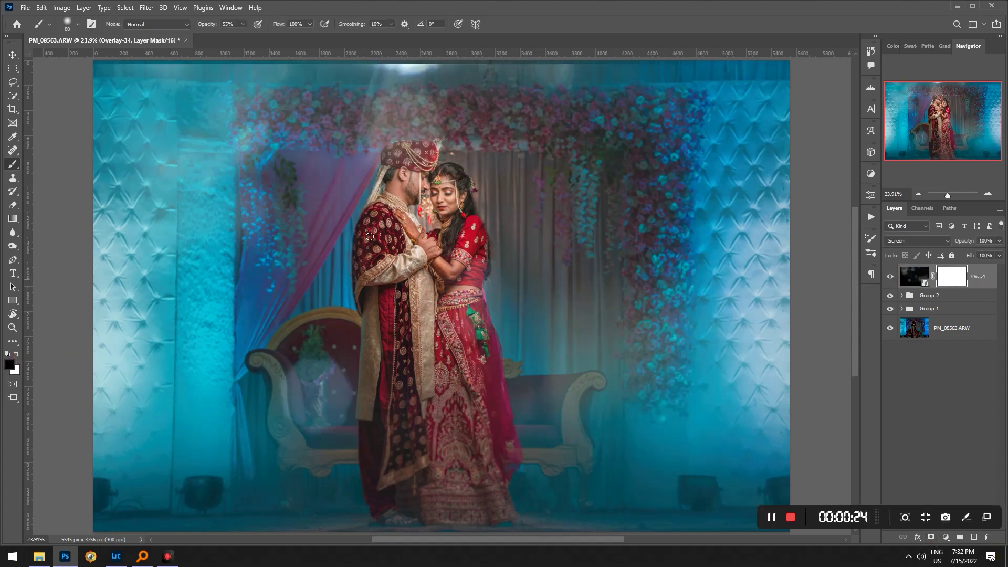
key(bracketright)
key(bracketright)
key(bracketright)
drag(445, 195, 490, 281)
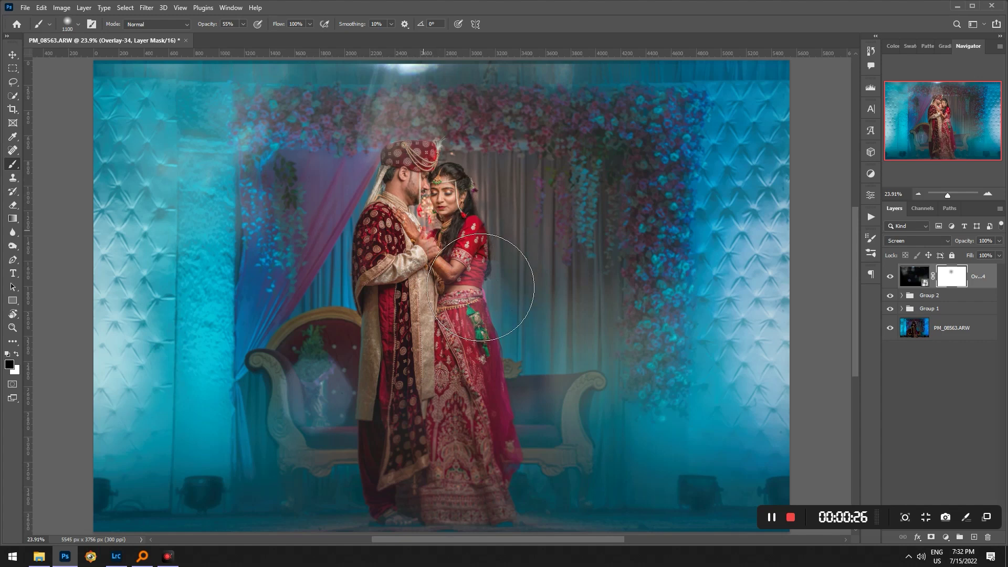
click(993, 285)
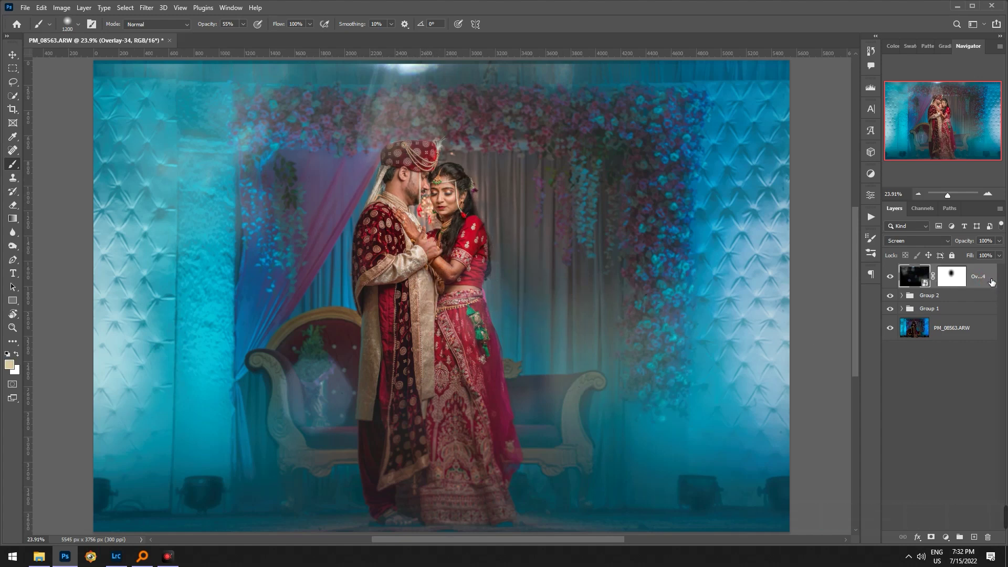
Shift the overlay's hue with a Hue/Saturation adjustment and apply it
key(ctrl+u)
drag(489, 104, 704, 221)
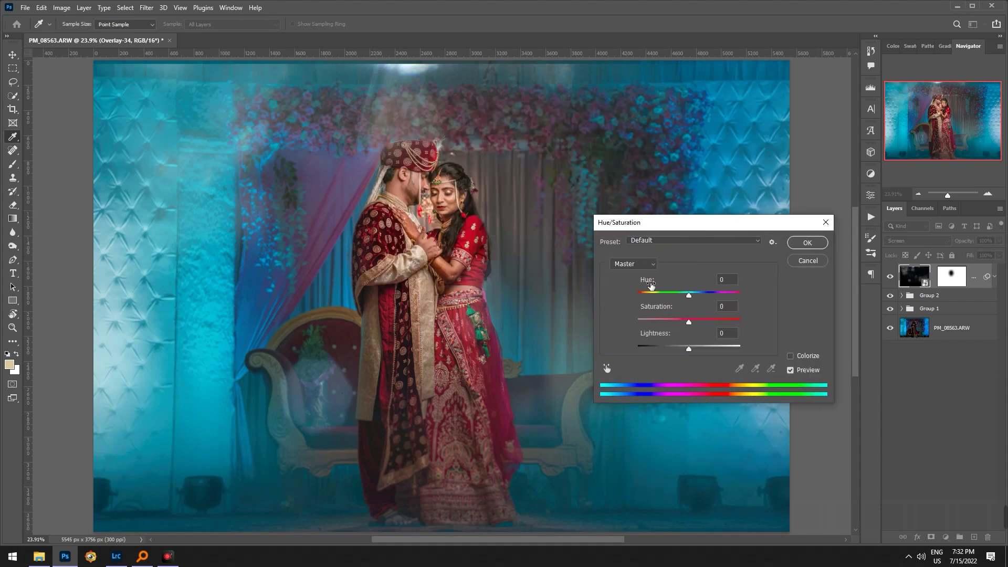
mouse_move(668, 283)
mouse_down()
mouse_move(677, 283)
mouse_move(645, 279)
mouse_up()
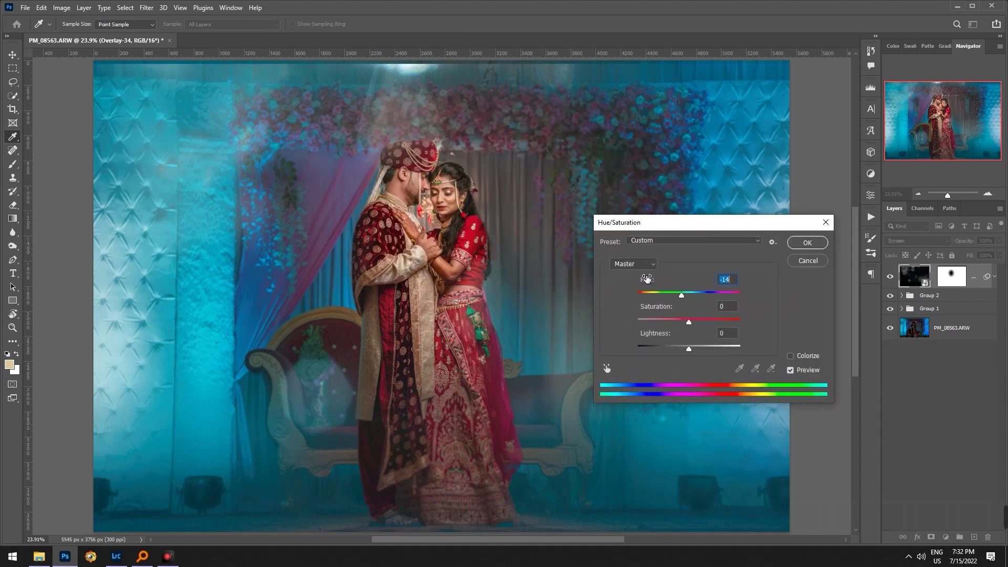
key(Return)
key(v)
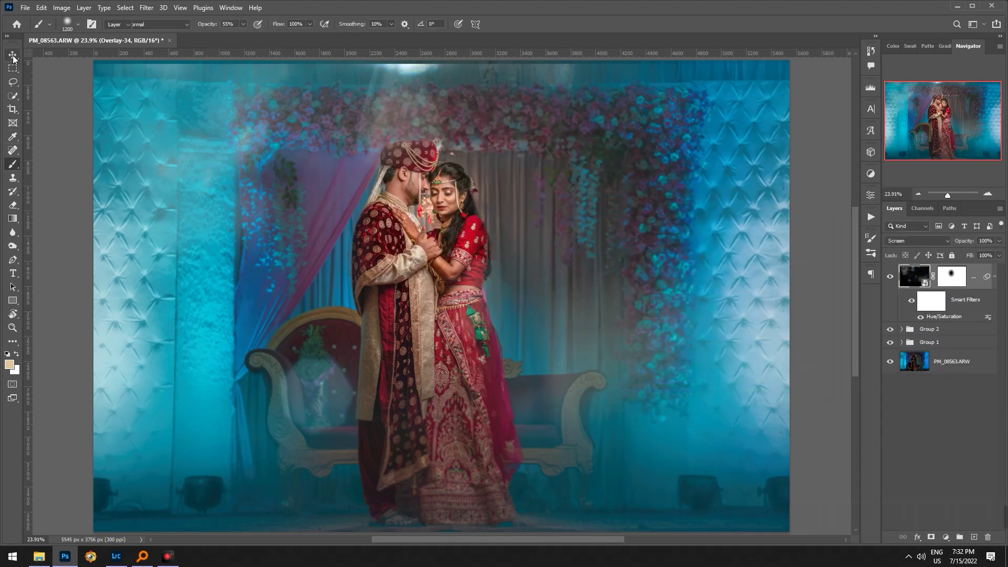
right_click(448, 212)
click(546, 203)
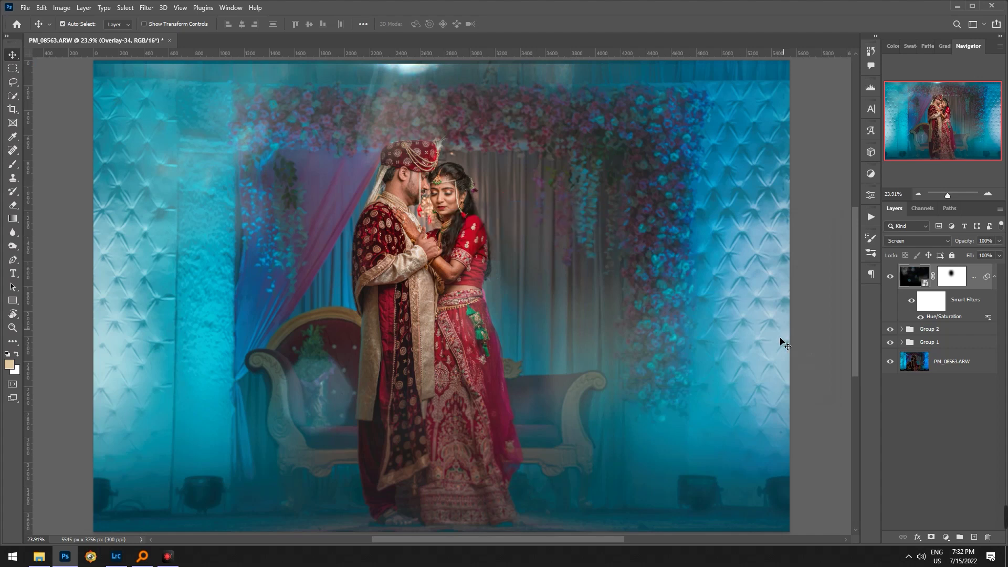
drag(931, 107, 973, 140)
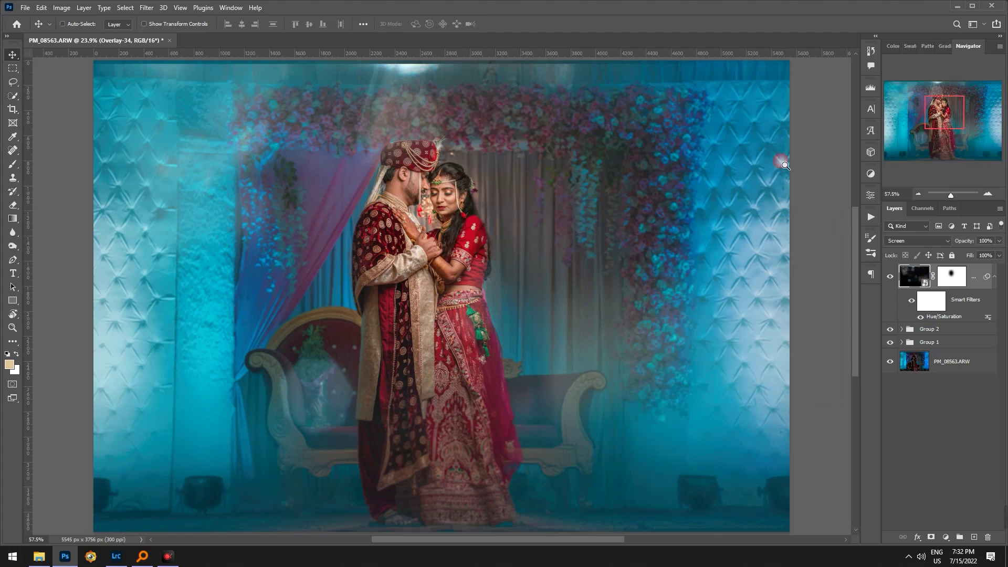
scroll(604, 287, down, 3)
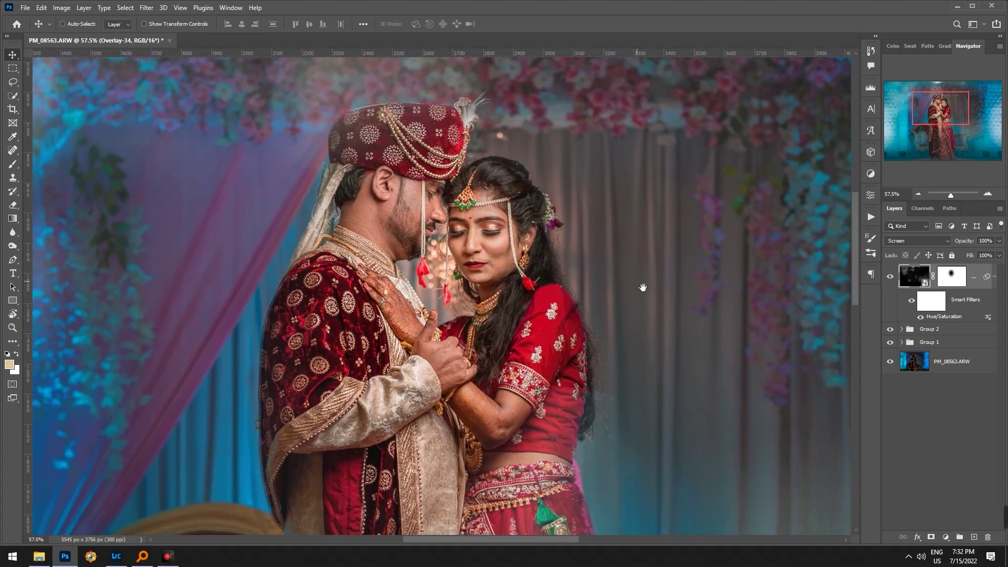
key(ctrl+0)
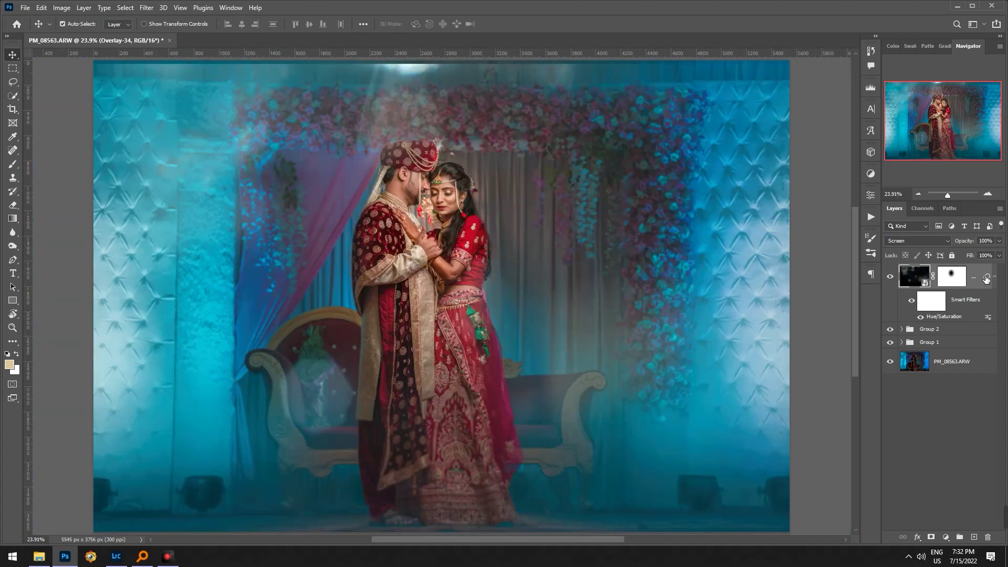
alt+click(891, 361)
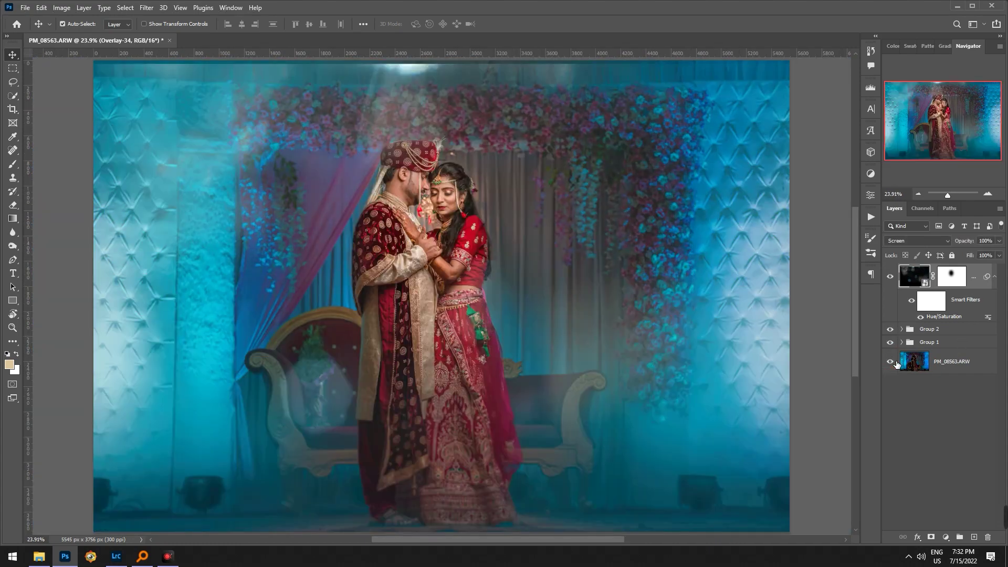
alt+click(891, 361)
alt+click(891, 361)
alt+click(890, 361)
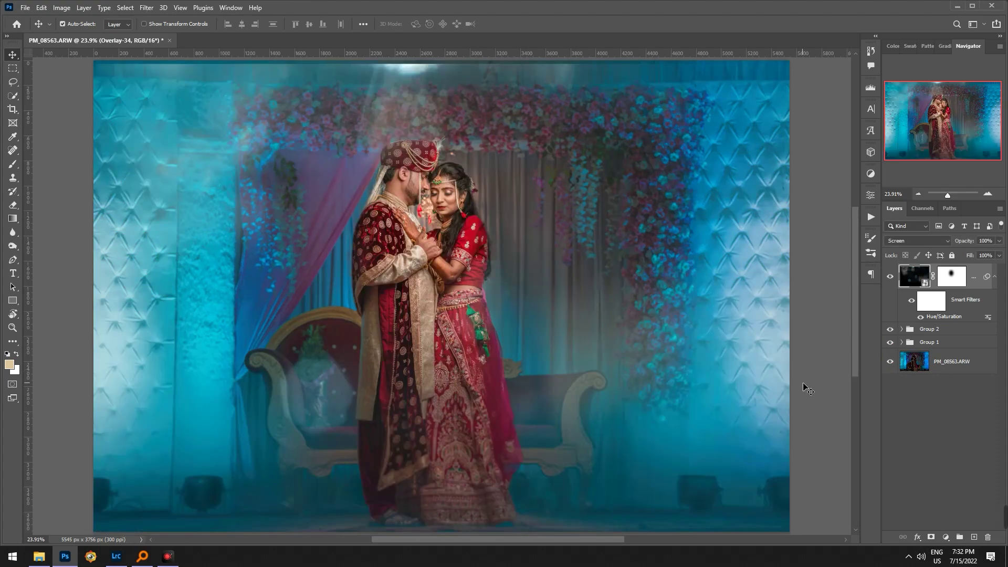